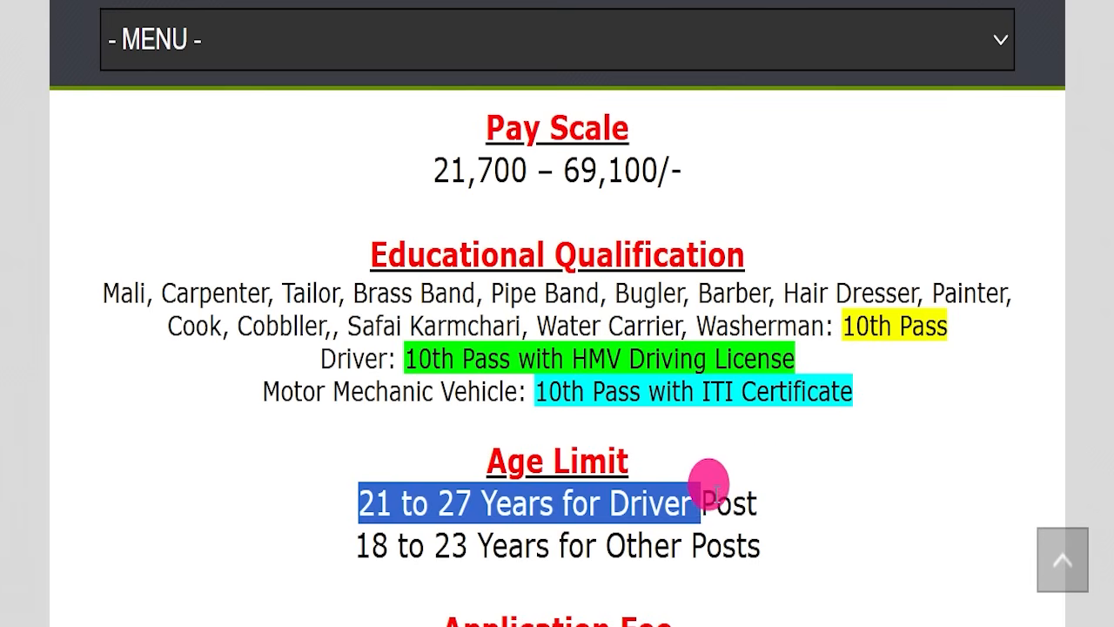
Step: Review the age limits for driver and other posts and the application fee rules on the recruitment page
scroll(771, 497, "down", 2)
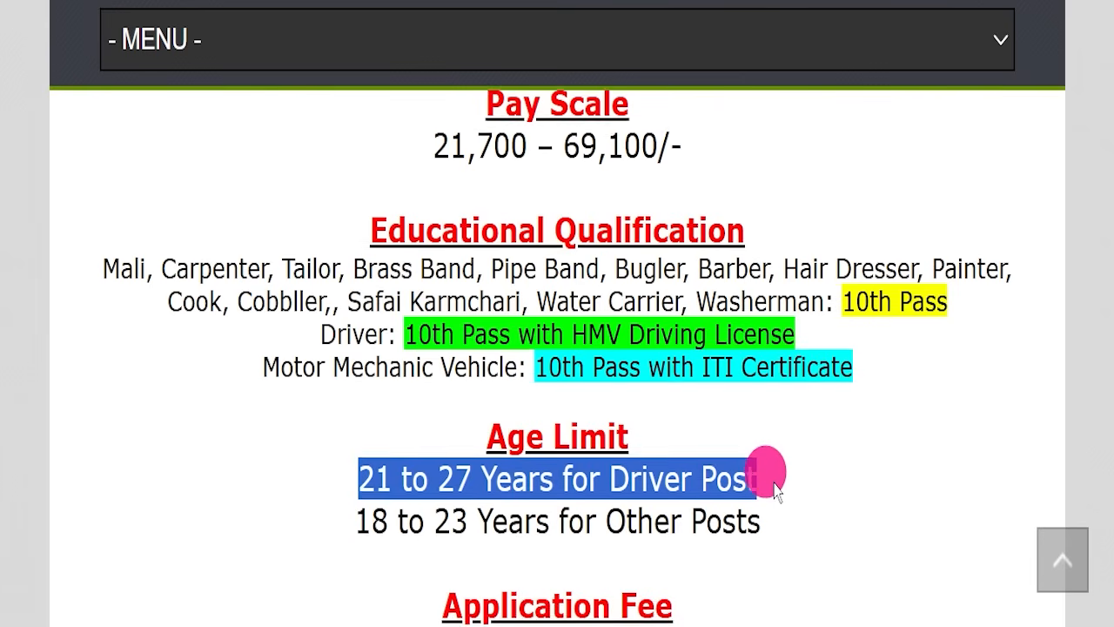
left_click_drag(355, 440, 752, 428)
scroll(753, 440, "down", 4)
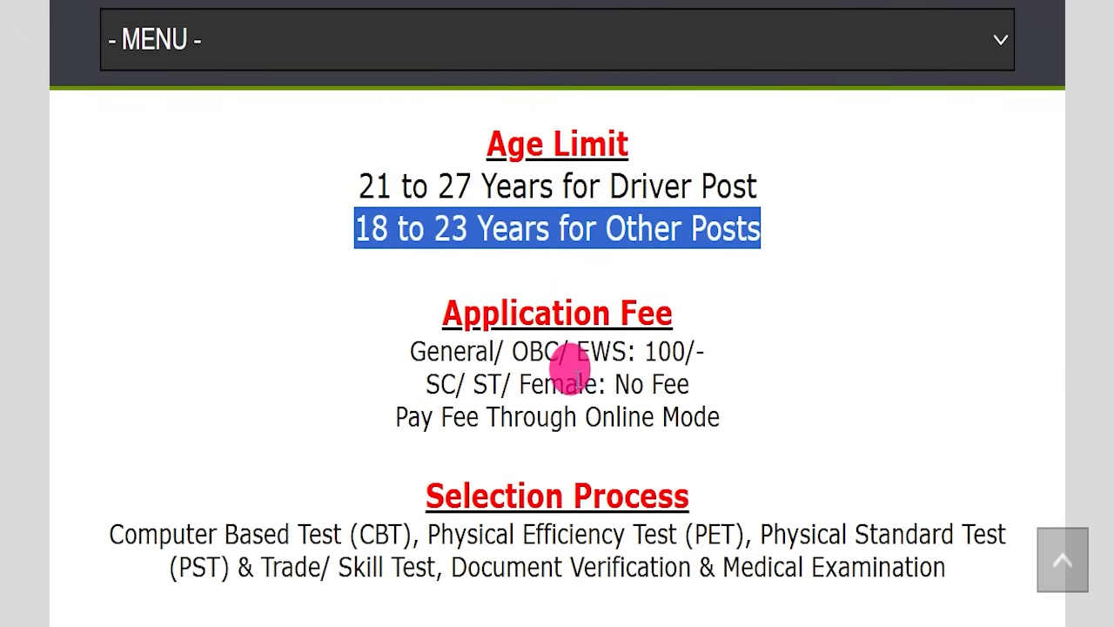
left_click_drag(383, 348, 745, 350)
left_click_drag(341, 391, 711, 363)
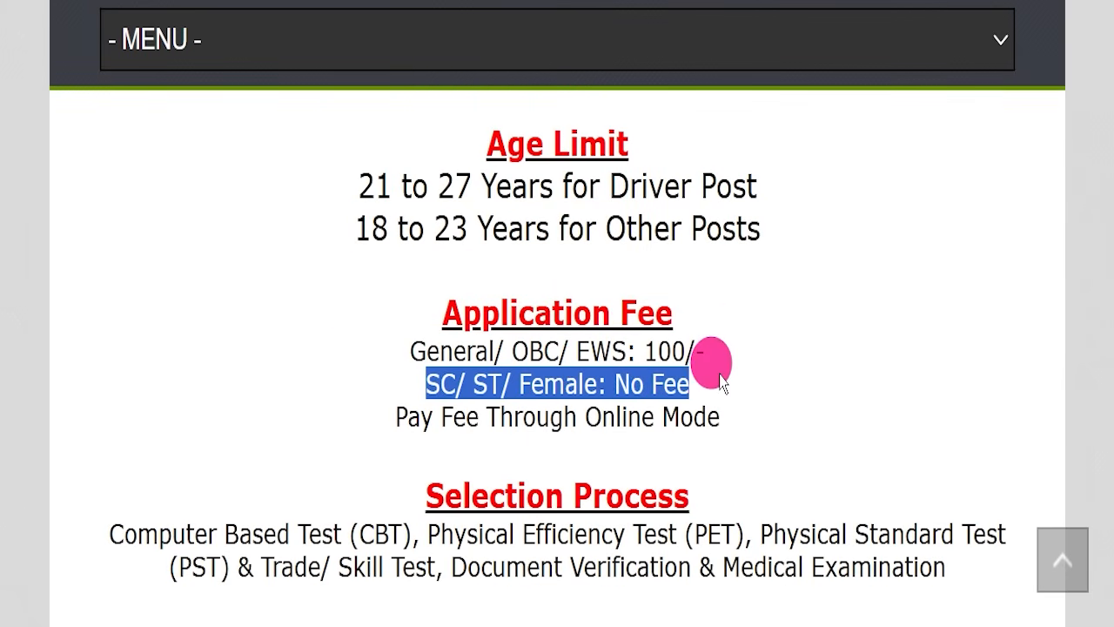
left_click_drag(578, 407, 716, 393)
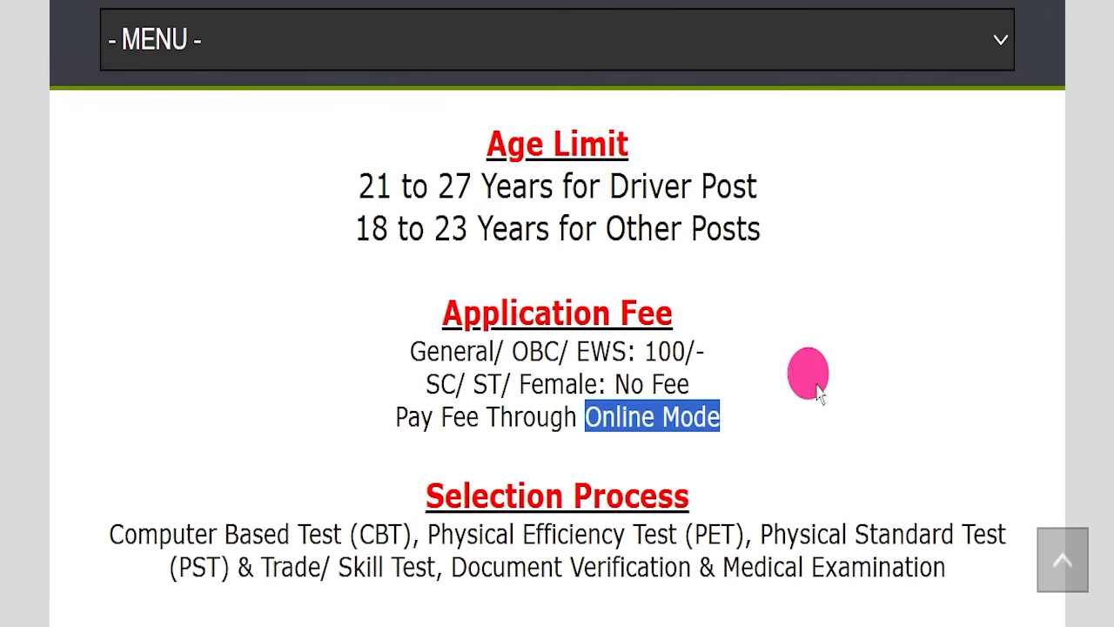
Step: Read the Selection Process section, from the computer based test through to the medical examination
scroll(592, 360, "down", 1)
left_click_drag(105, 427, 642, 464)
left_click(308, 453)
left_click_drag(723, 461, 942, 452)
scroll(662, 503, "down", 1)
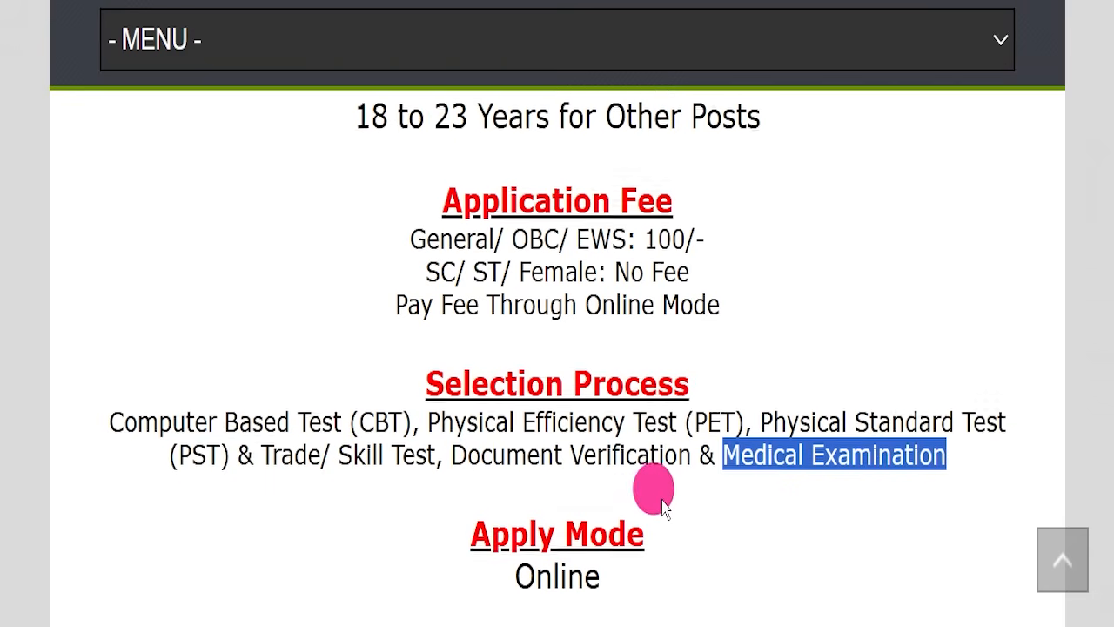
Step: Review the apply mode, job location and official website sections of the recruitment page
scroll(662, 505, "down", 2)
left_click_drag(410, 366, 612, 369)
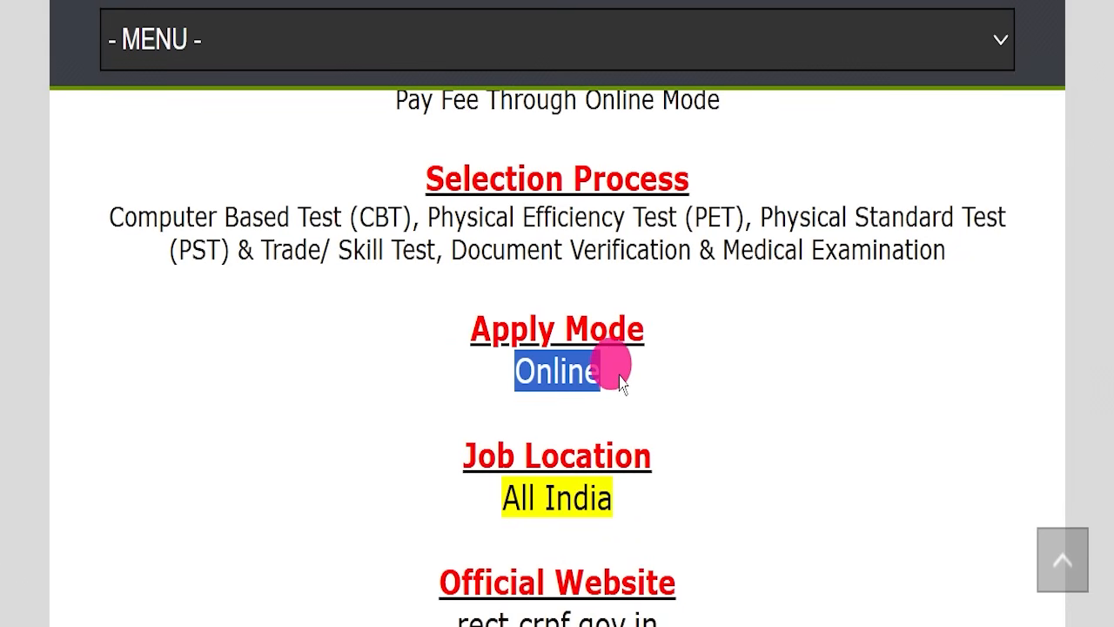
left_click(431, 486)
scroll(758, 423, "down", 2)
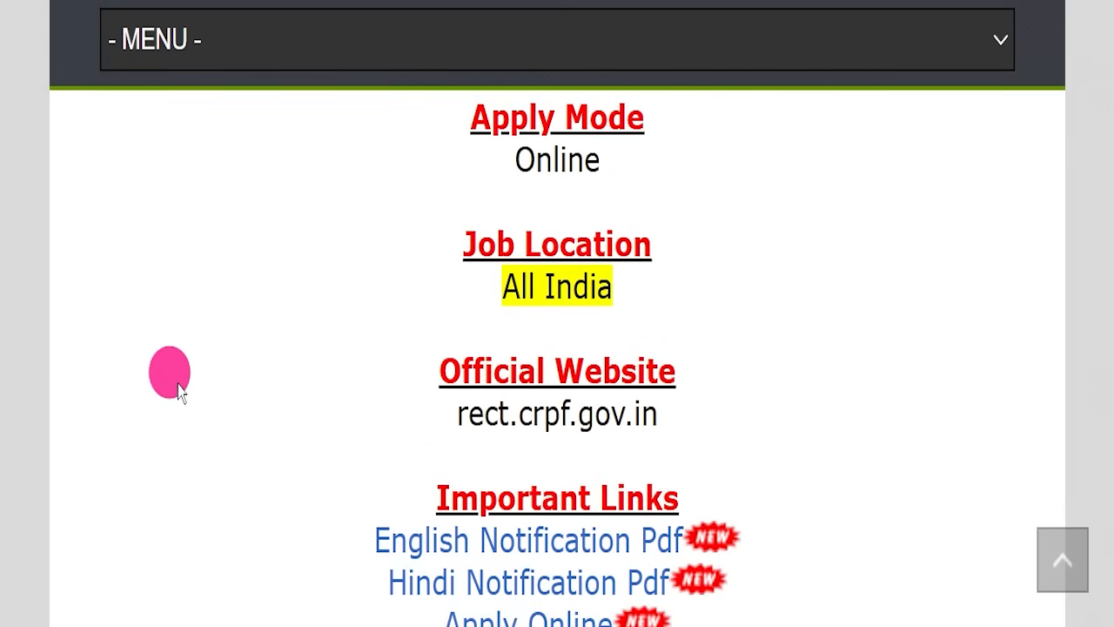
left_click_drag(454, 415, 662, 391)
scroll(528, 279, "down", 1)
left_click_drag(423, 249, 704, 298)
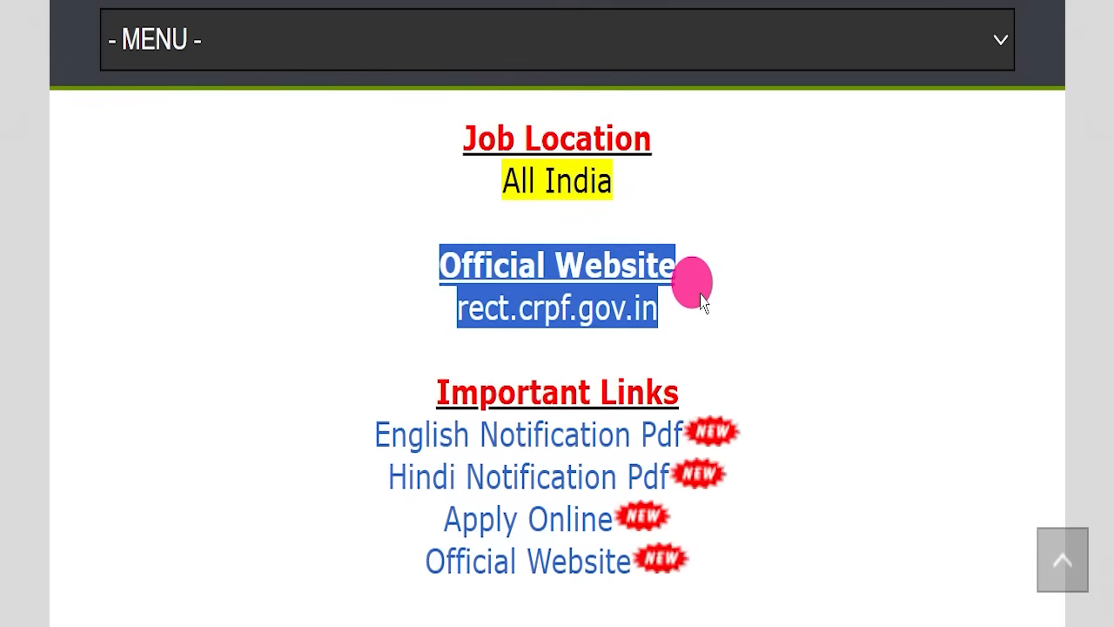
Step: Review the Important Links list and open the English notification PDF
scroll(703, 298, "down", 2)
left_click_drag(441, 212, 827, 391)
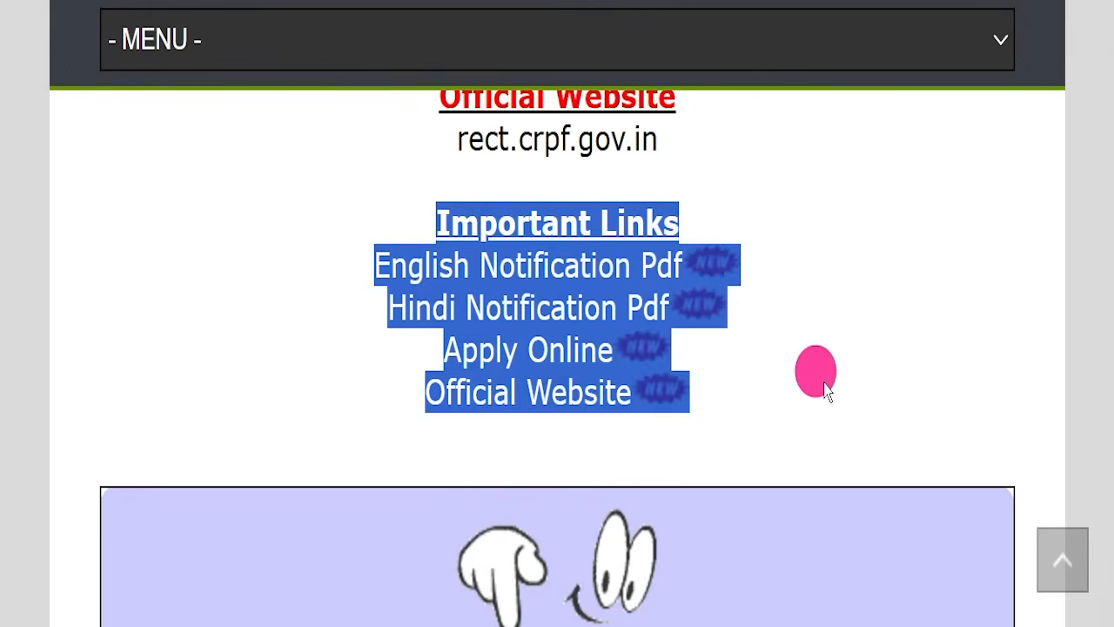
left_click(827, 392)
left_click_drag(344, 257, 687, 259)
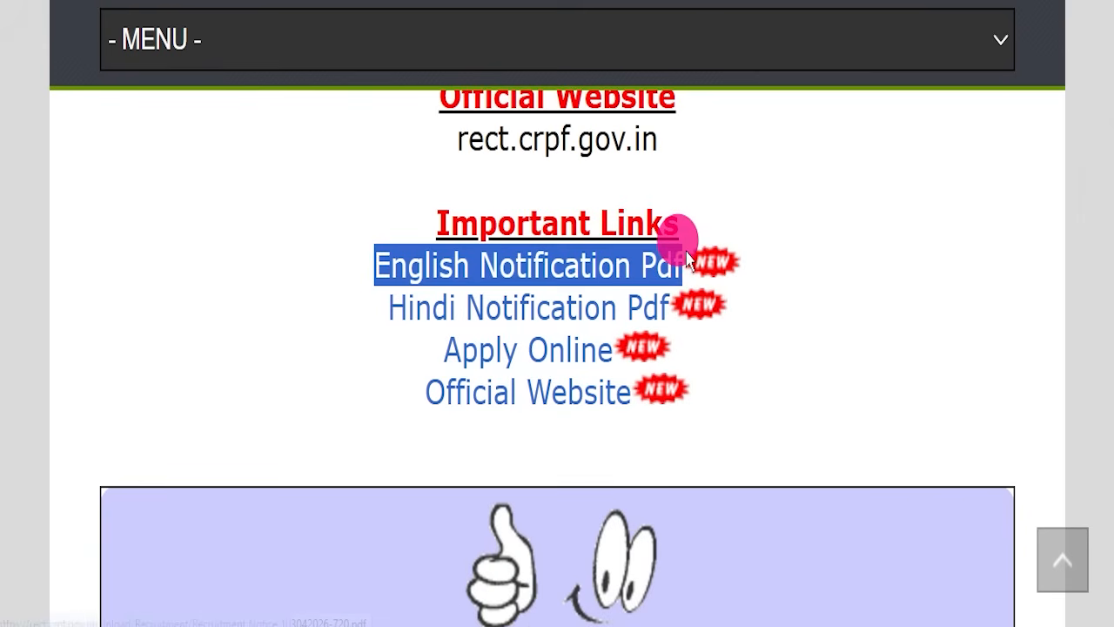
left_click_drag(306, 304, 659, 294)
left_click_drag(443, 241, 771, 296)
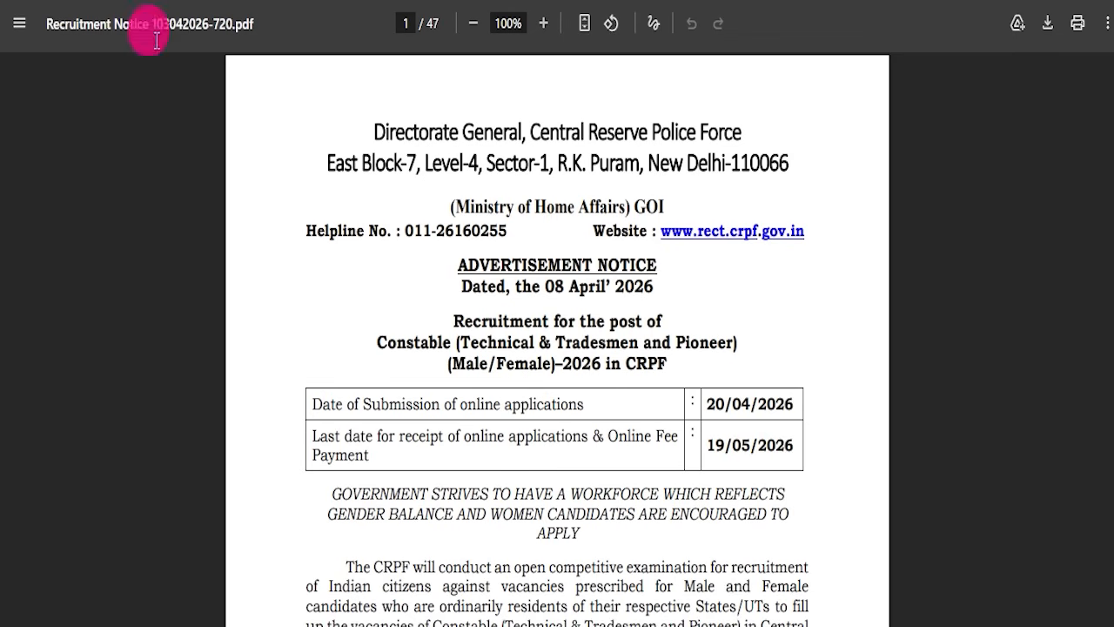
Step: Check the application dates and the male, female and Pioneer wing vacancy tables in the recruitment notice
left_click_drag(380, 404, 746, 445)
left_click(740, 435)
scroll(603, 360, "down", 6)
scroll(604, 357, "down", 15)
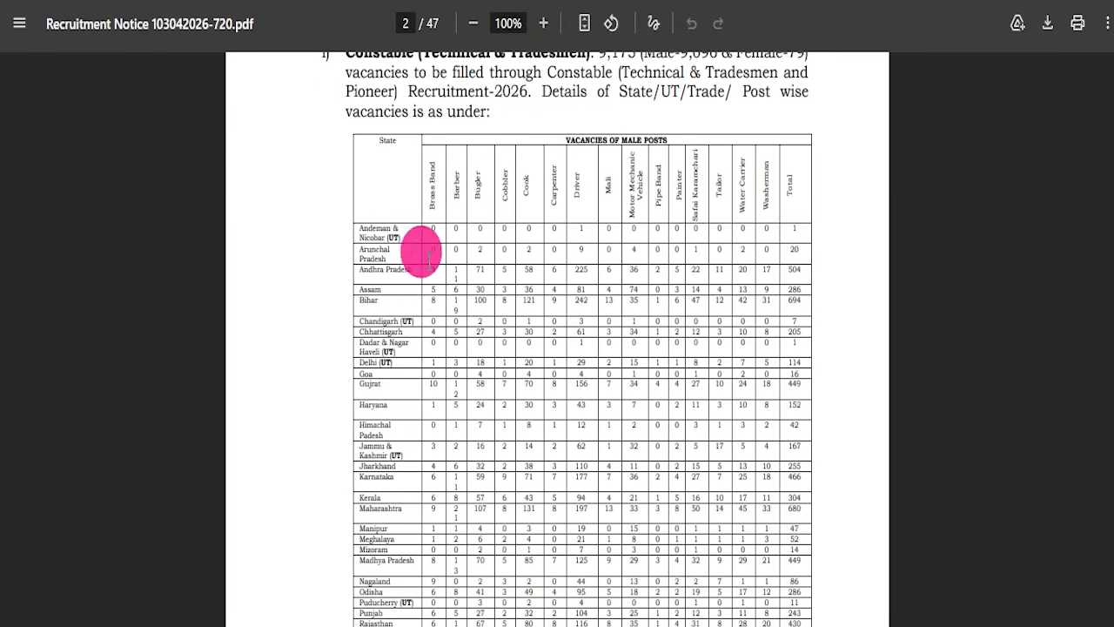
scroll(450, 360, "down", 8)
scroll(534, 342, "down", 12)
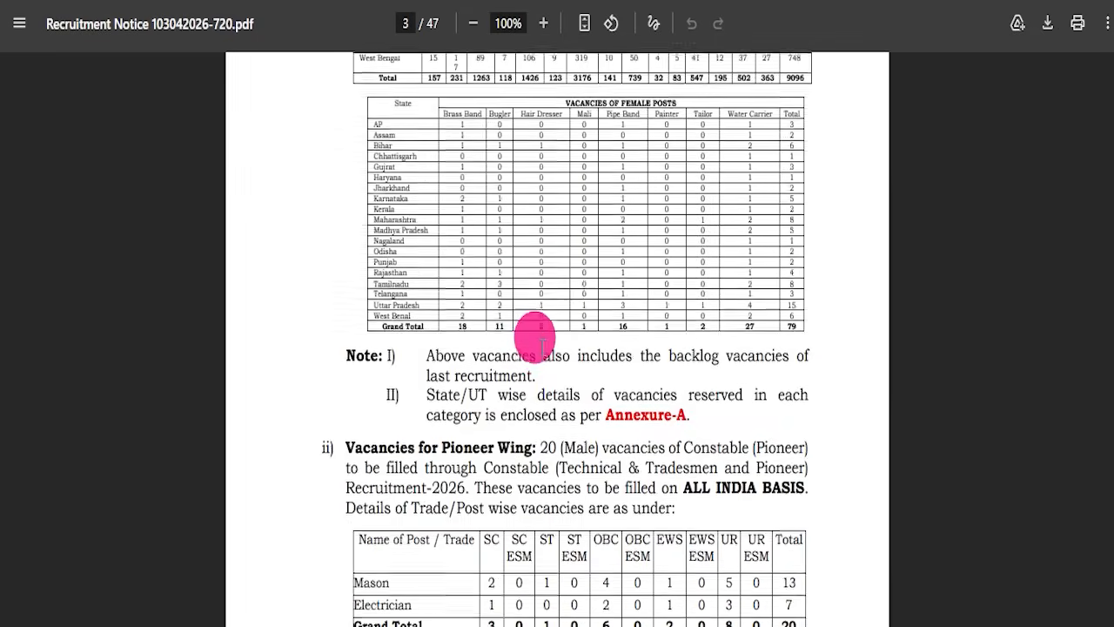
scroll(543, 367, "down", 3)
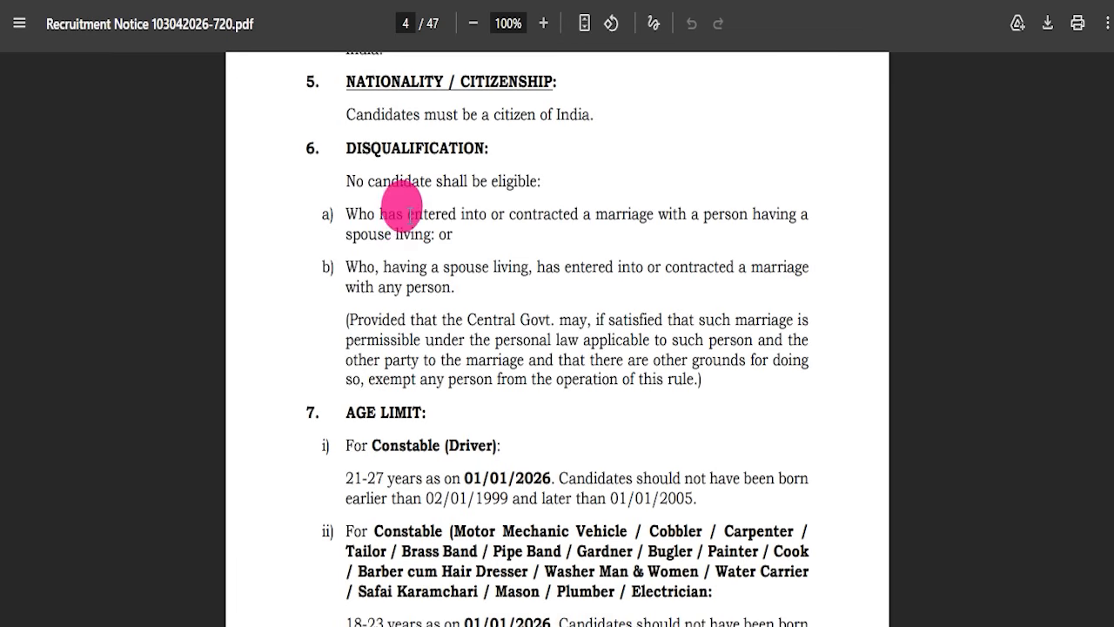
Step: Read the notice's Disqualification and Age Limit sections, covering drivers and the other constable trades
left_click_drag(409, 213, 522, 320)
scroll(523, 319, "down", 5)
left_click_drag(352, 94, 449, 113)
left_click_drag(395, 161, 607, 181)
left_click_drag(483, 275, 663, 275)
scroll(427, 300, "down", 2)
left_click_drag(395, 346, 652, 473)
Step: Examine the notice's pages after the age limits, through the Application Fee section and its payment rules
scroll(723, 406, "down", 12)
scroll(675, 396, "down", 20)
scroll(692, 396, "down", 13)
scroll(691, 394, "up", 5)
left_click_drag(555, 237, 739, 497)
scroll(510, 443, "down", 10)
scroll(531, 392, "down", 7)
scroll(533, 374, "down", 12)
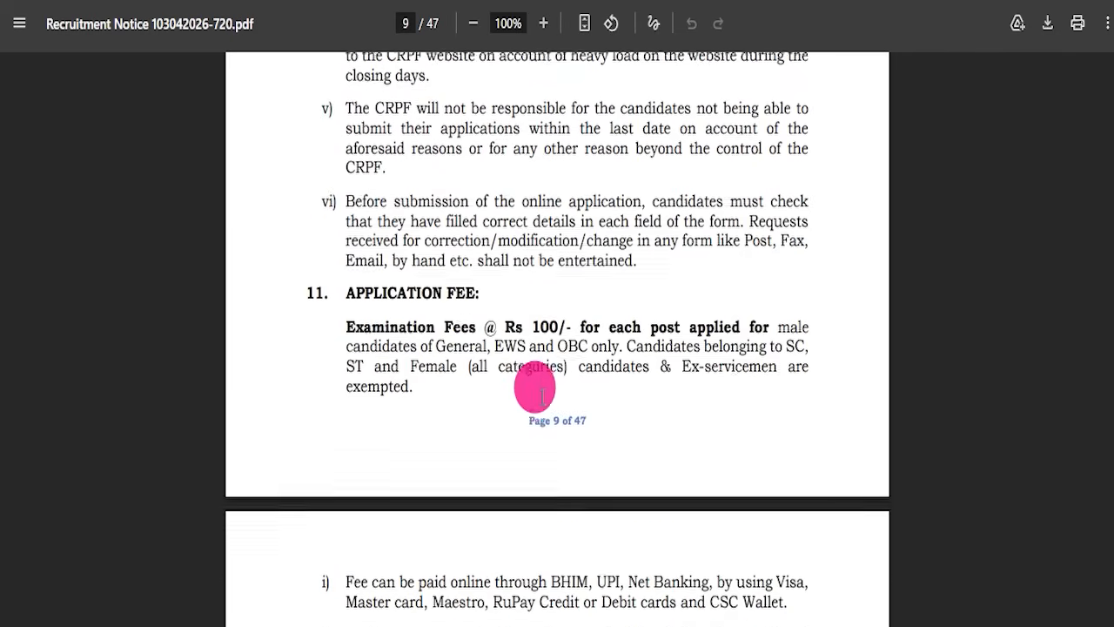
scroll(537, 380, "up", 4)
left_click_drag(342, 91, 440, 278)
scroll(513, 344, "down", 10)
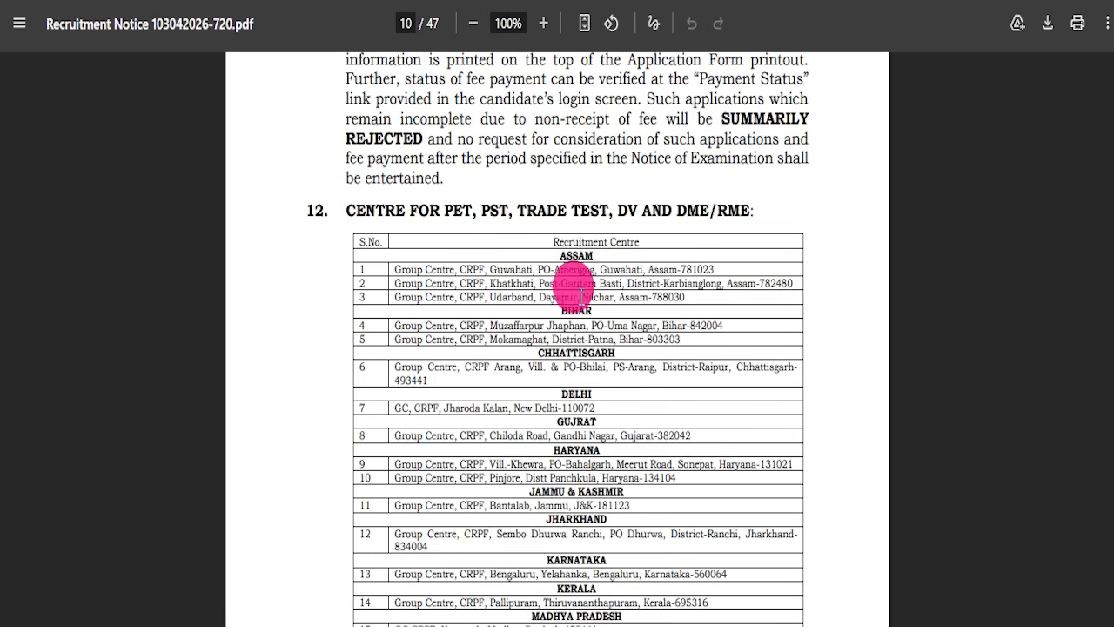
Step: Look through the list of recruitment centres by state and the section on the computer based test city
scroll(561, 303, "down", 10)
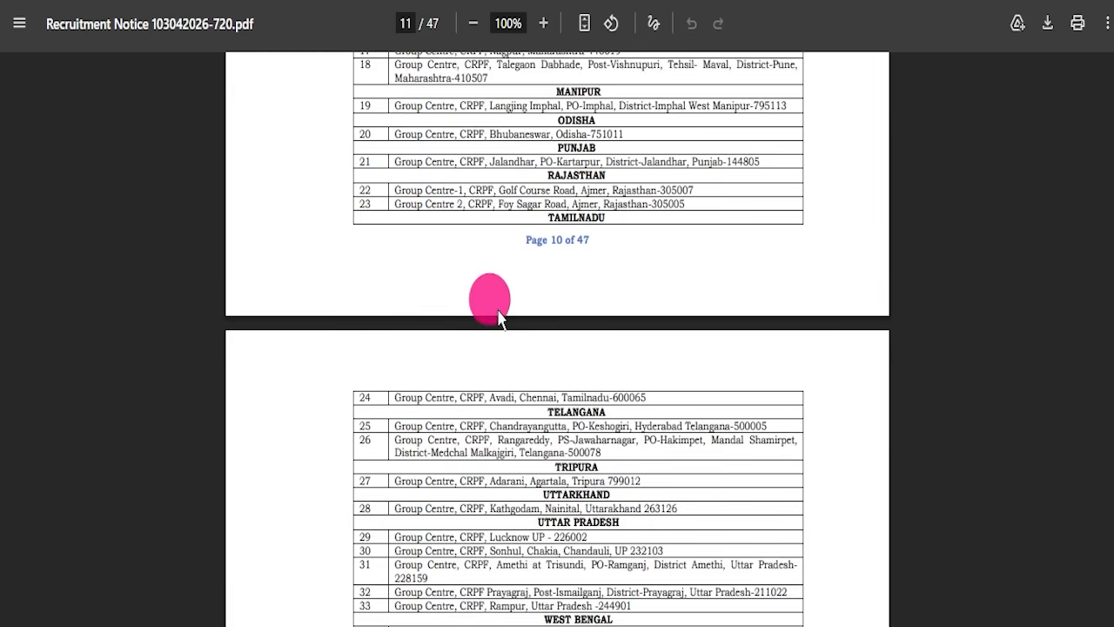
scroll(519, 342, "down", 3)
scroll(365, 340, "up", 2)
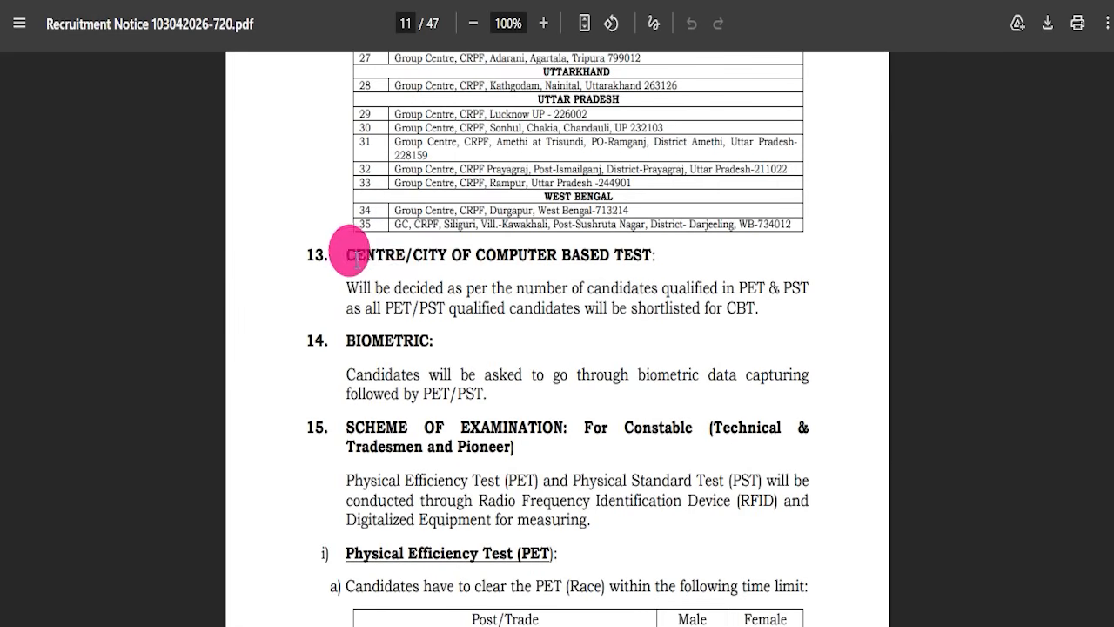
left_click_drag(355, 255, 610, 255)
Step: Examine the scheme of examination and the Physical Efficiency Test race limits for each trade
scroll(514, 374, "down", 3)
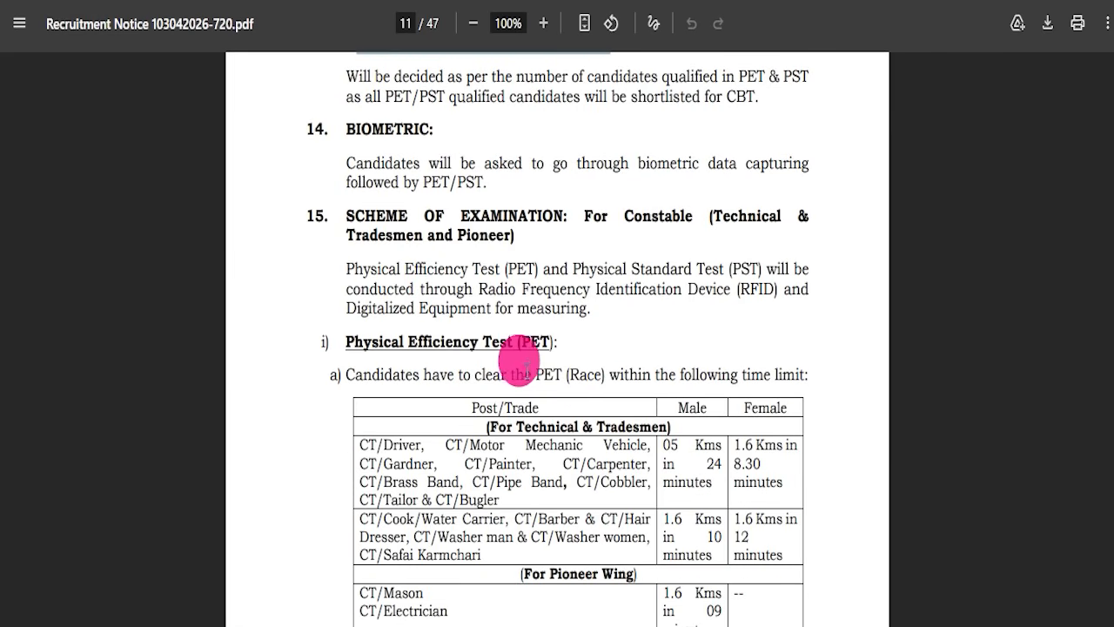
scroll(529, 363, "down", 3)
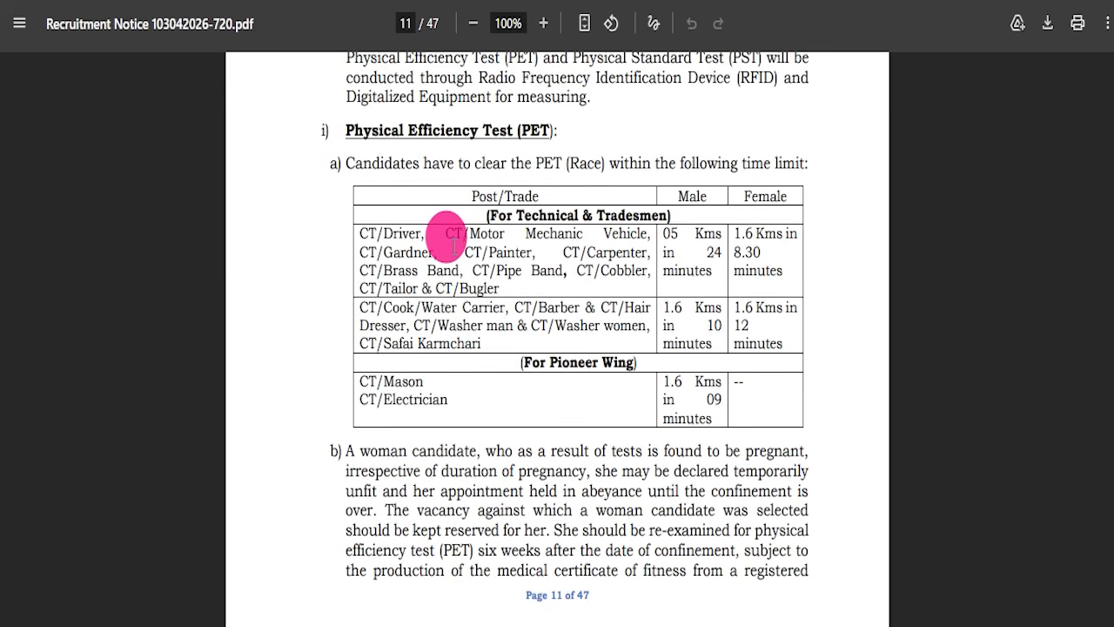
left_click_drag(348, 129, 726, 418)
left_click(726, 423)
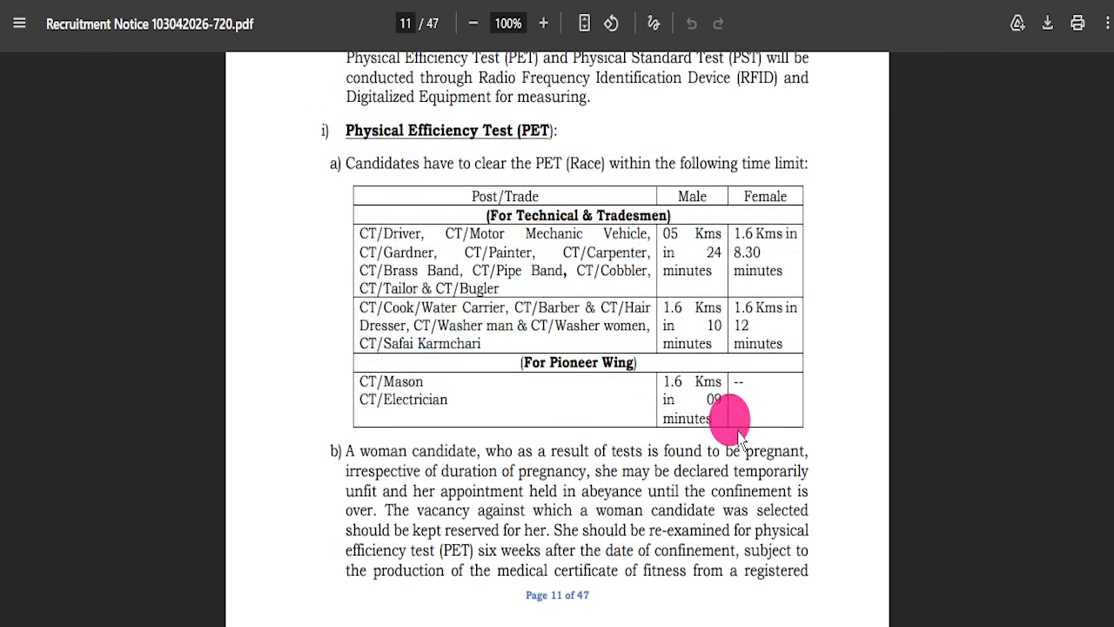
Step: Examine the Physical Standard Test requirements, including minimum heights and the relaxation tables for special categories
scroll(667, 393, "down", 10)
scroll(576, 350, "down", 5)
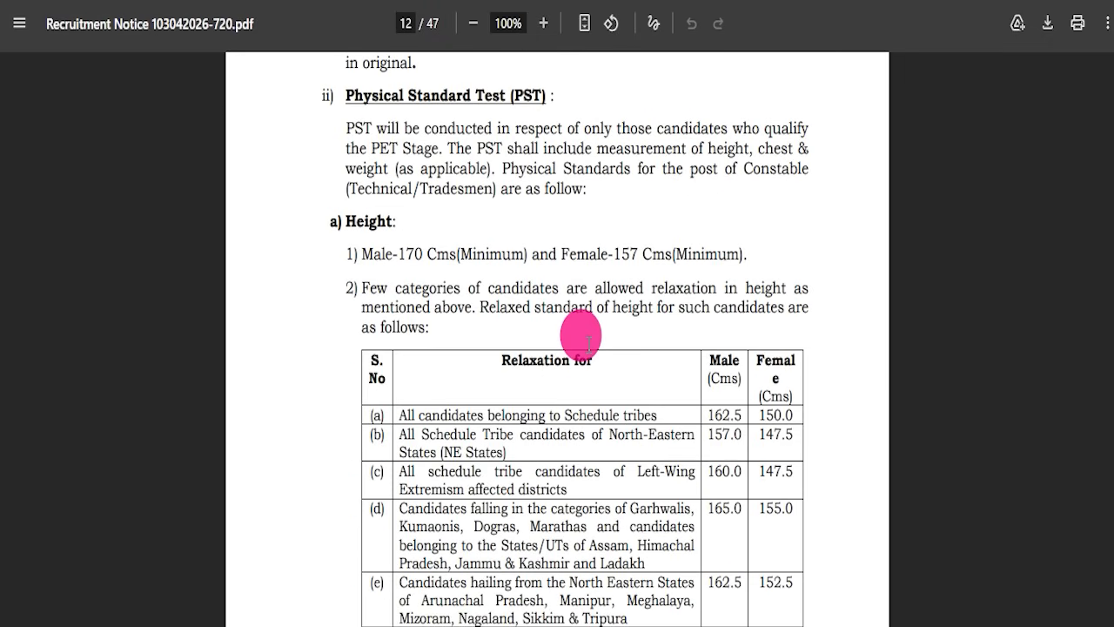
left_click_drag(370, 224, 564, 412)
left_click(609, 396)
scroll(623, 391, "down", 13)
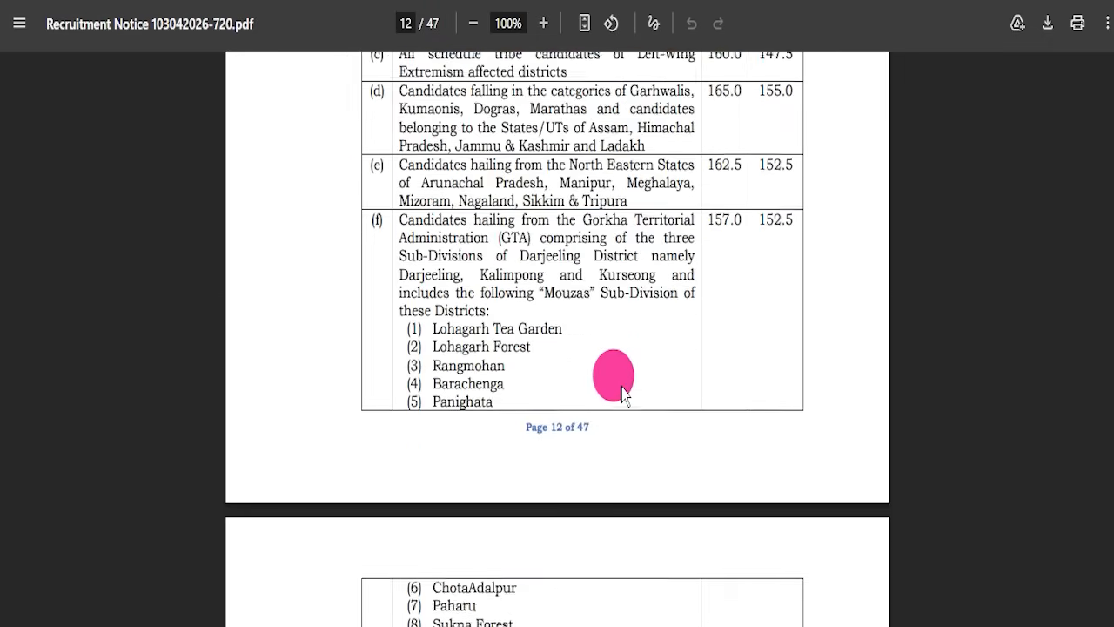
left_click_drag(521, 338, 547, 428)
scroll(607, 416, "down", 19)
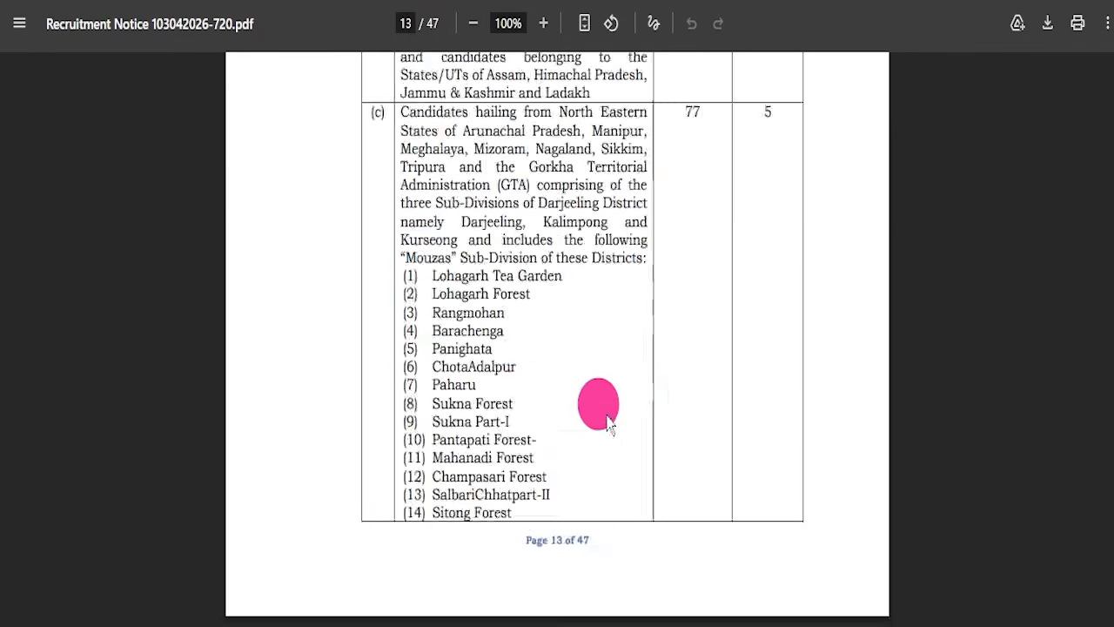
Step: Review the Computer Based Test composition table, negative marking rule and subject syllabus
scroll(679, 357, "down", 6)
scroll(727, 348, "up", 8)
scroll(636, 355, "down", 1)
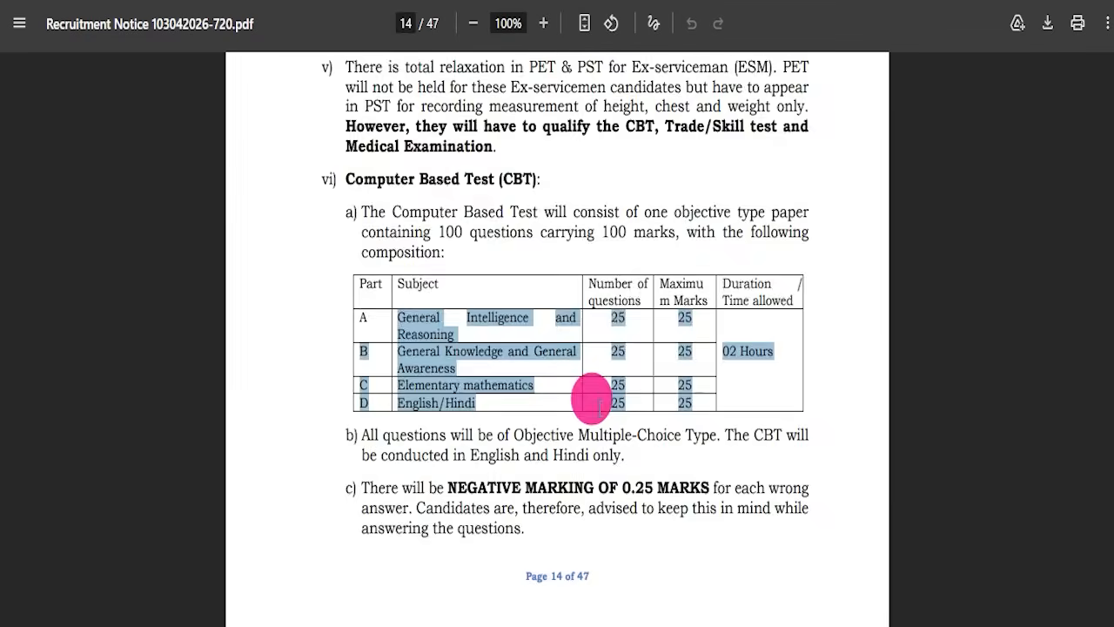
scroll(599, 406, "down", 11)
scroll(587, 383, "up", 7)
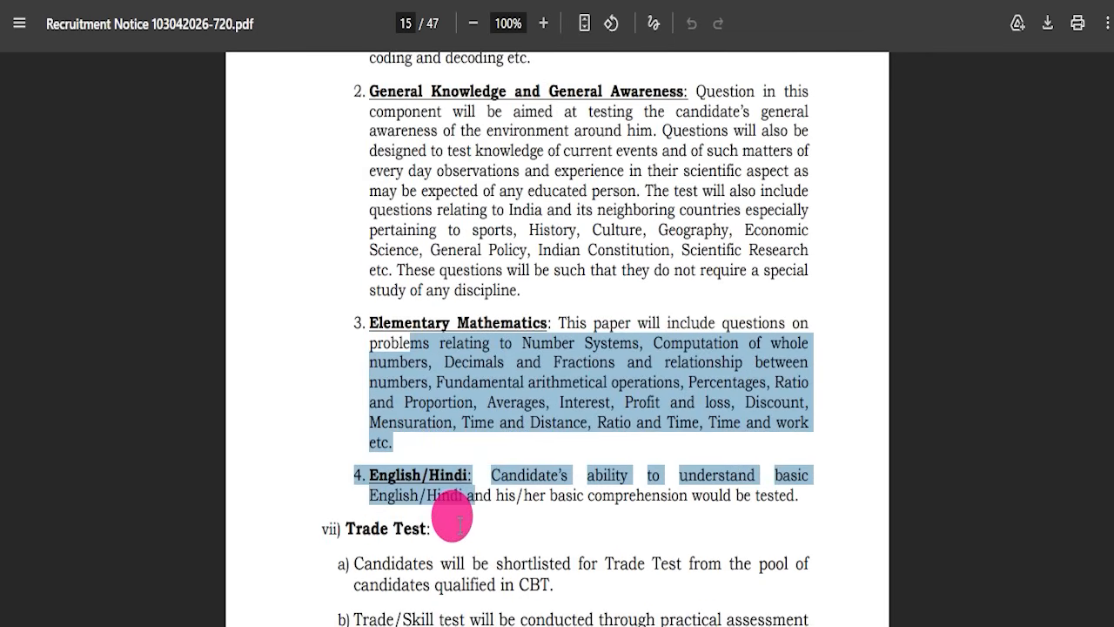
Step: Skim the rest of the notice, from the selection rules and candidate instructions to the vacancy annexures and final declaration
scroll(552, 490, "down", 20)
scroll(600, 380, "down", 20)
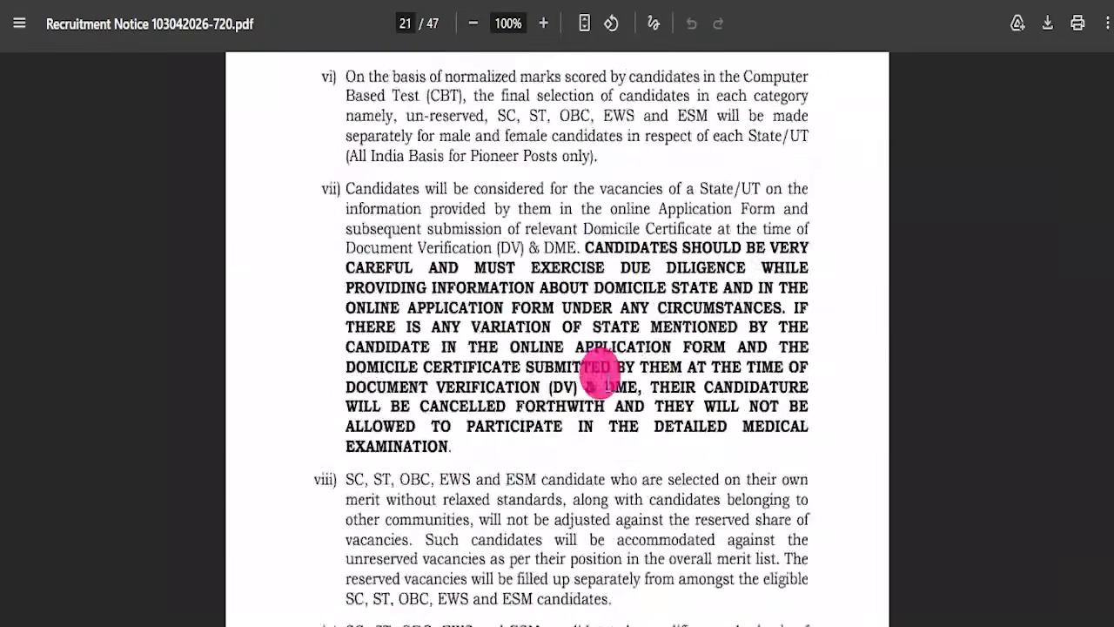
scroll(603, 359, "down", 18)
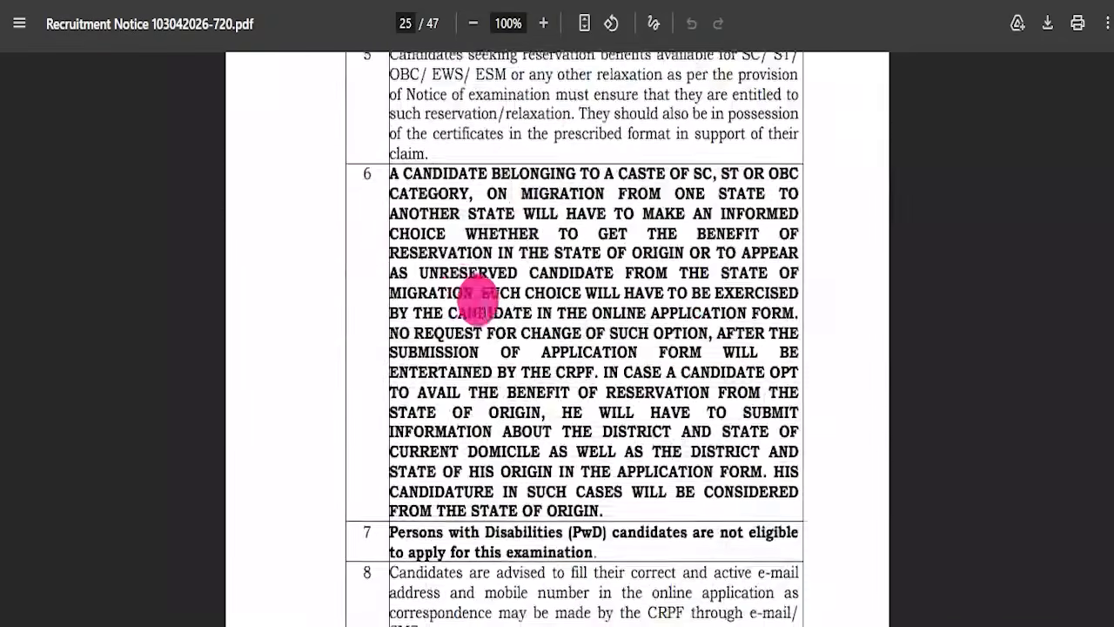
scroll(503, 329, "down", 15)
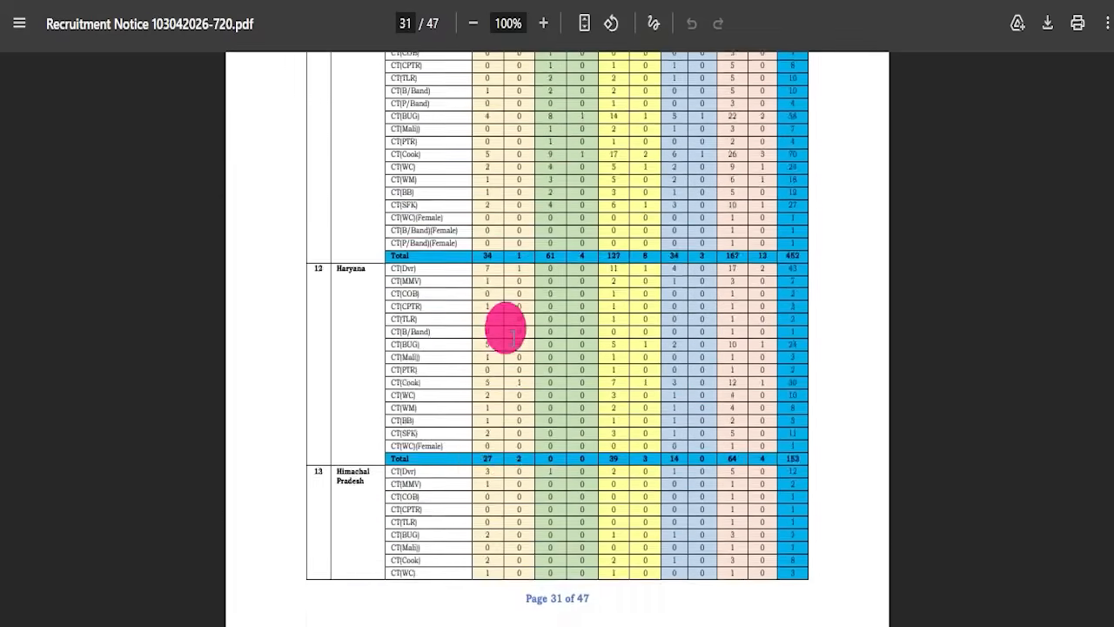
scroll(513, 335, "down", 20)
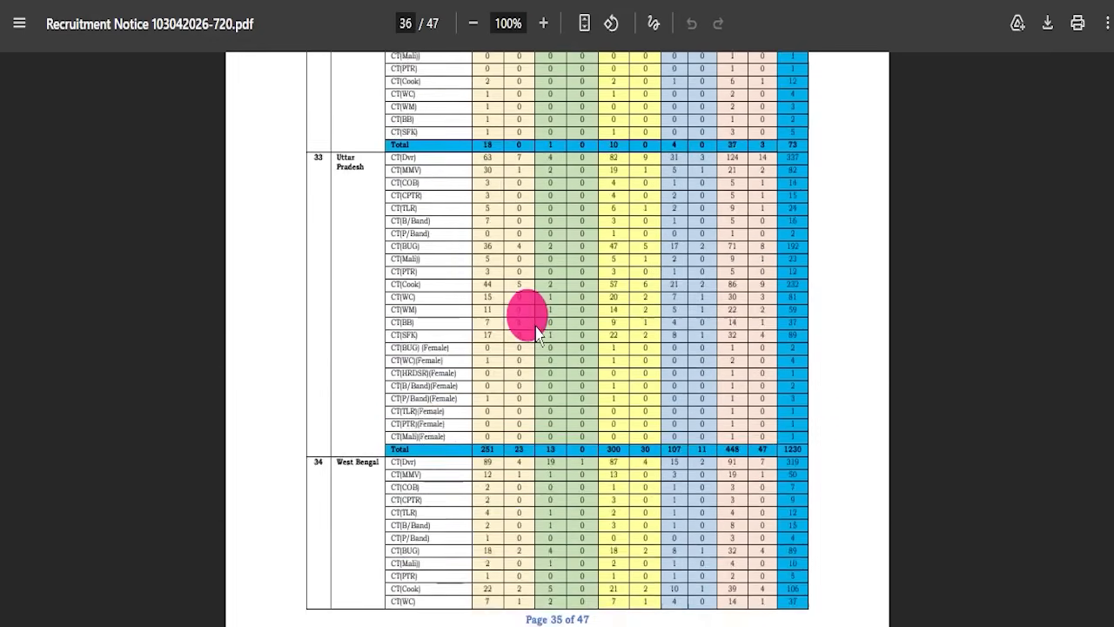
scroll(540, 341, "down", 20)
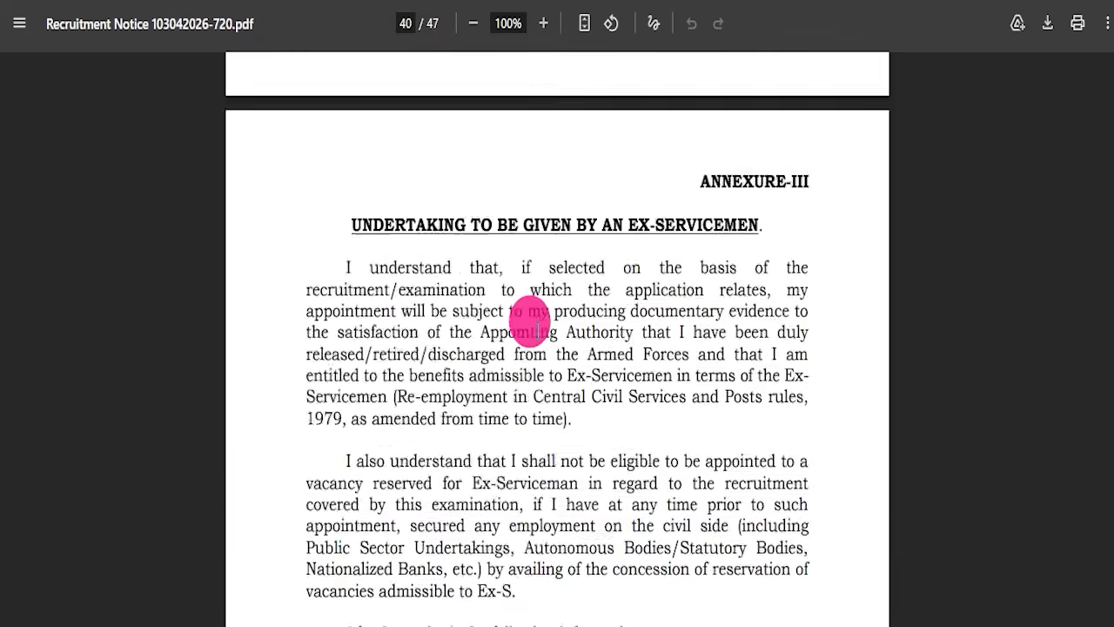
scroll(516, 373, "down", 12)
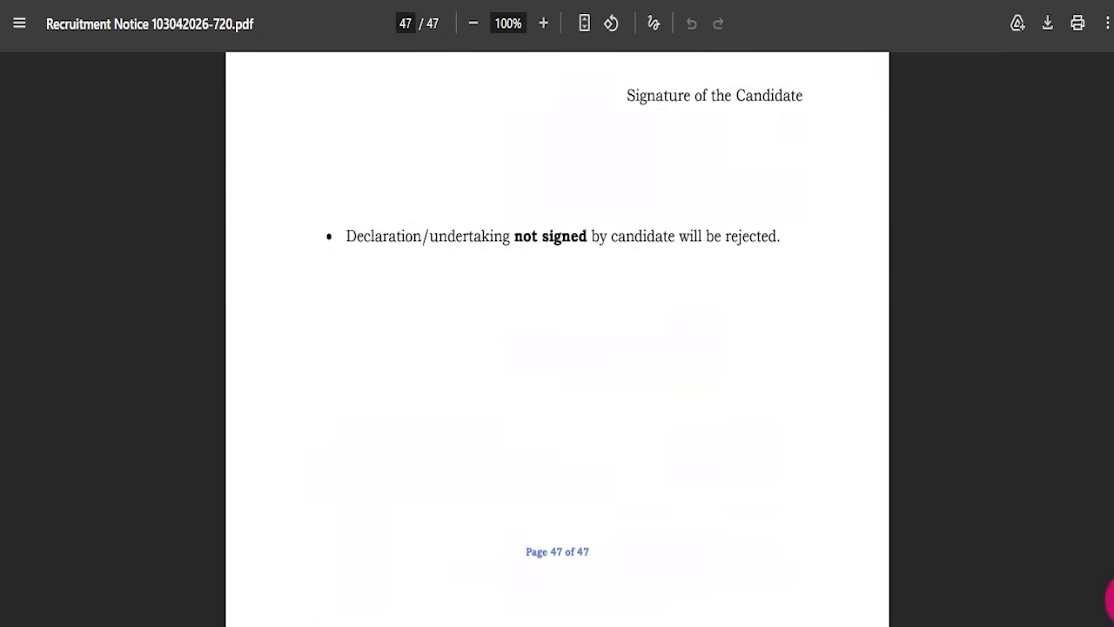
Step: Go back to the notice's first page, return to the recruitment page and open its Apply Online link
left_click_drag(1111, 394, 1111, 50)
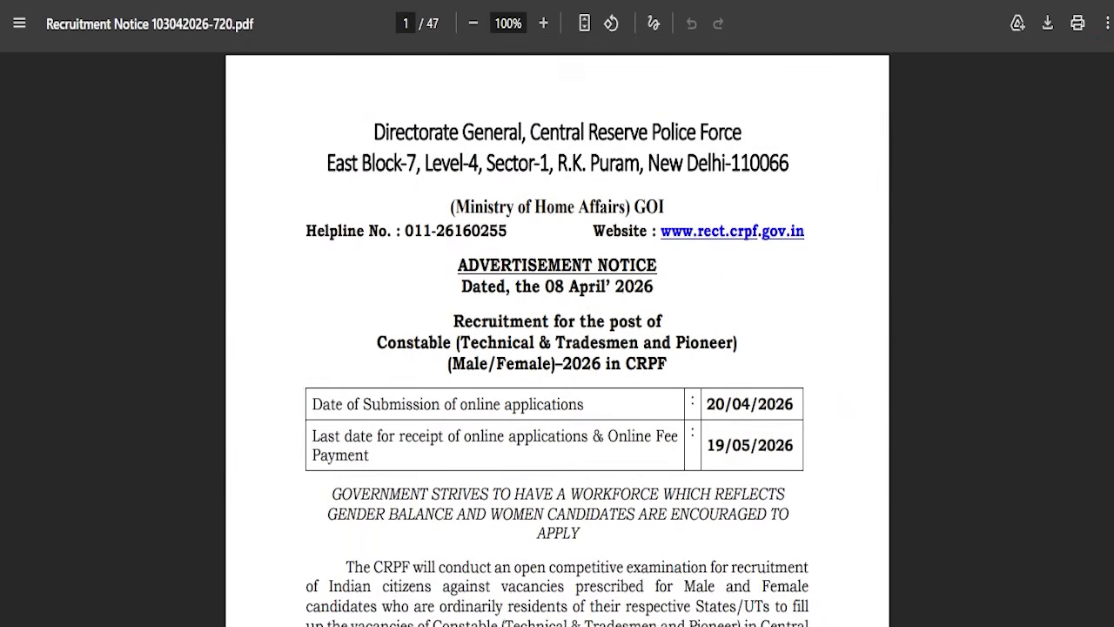
left_click(318, 68)
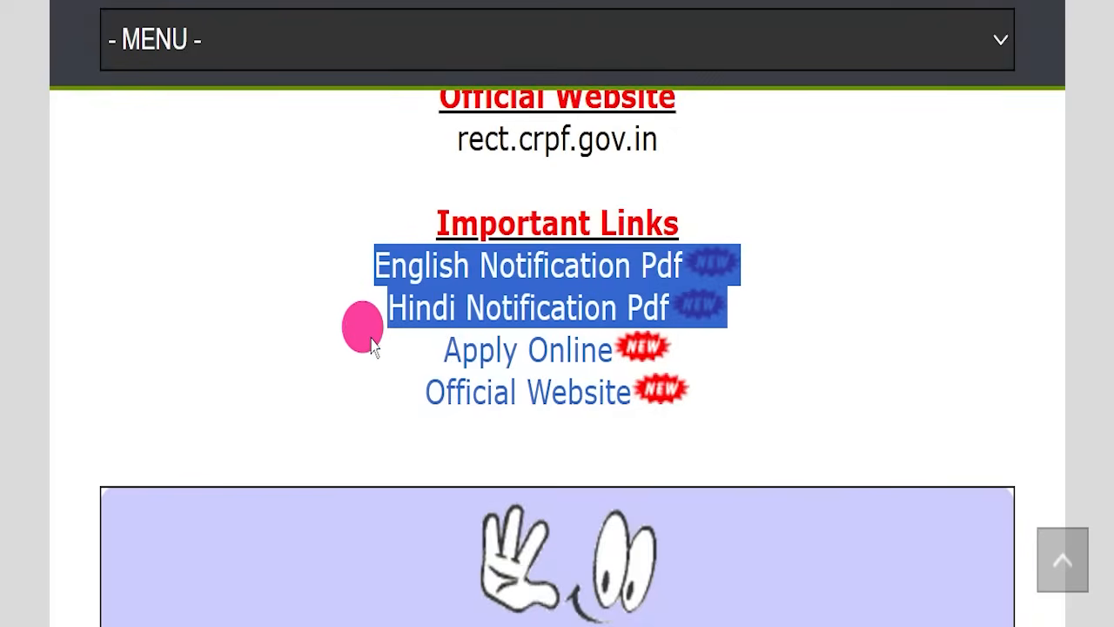
left_click_drag(362, 330, 622, 374)
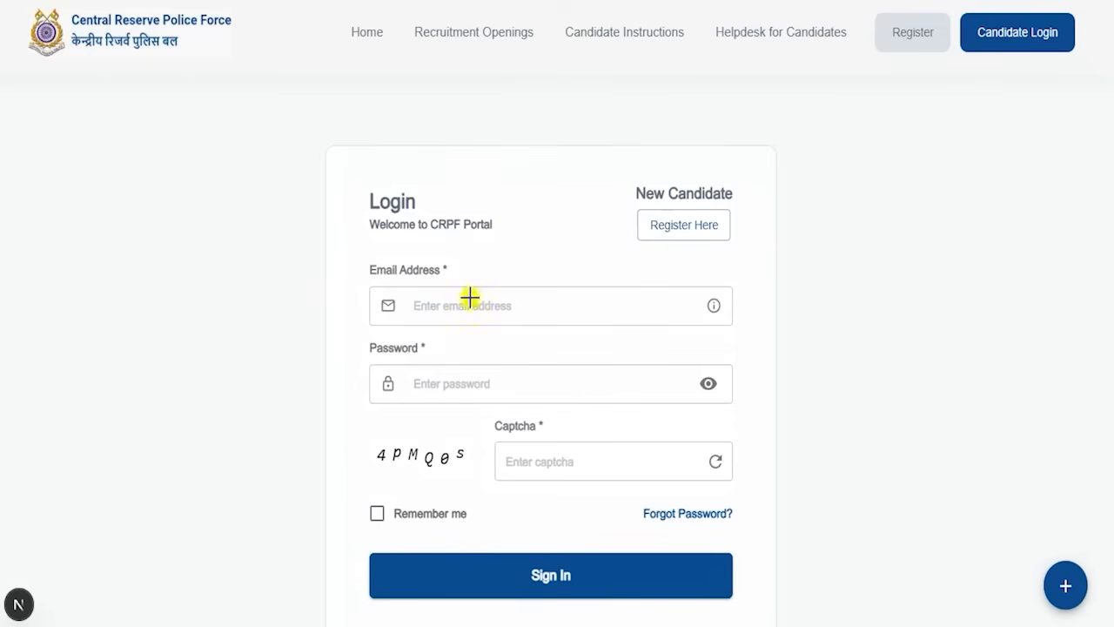
Step: Review the candidate login form, covering the email address, password, captcha and sign-in option
left_click_drag(470, 298, 503, 249)
left_click_drag(481, 379, 525, 331)
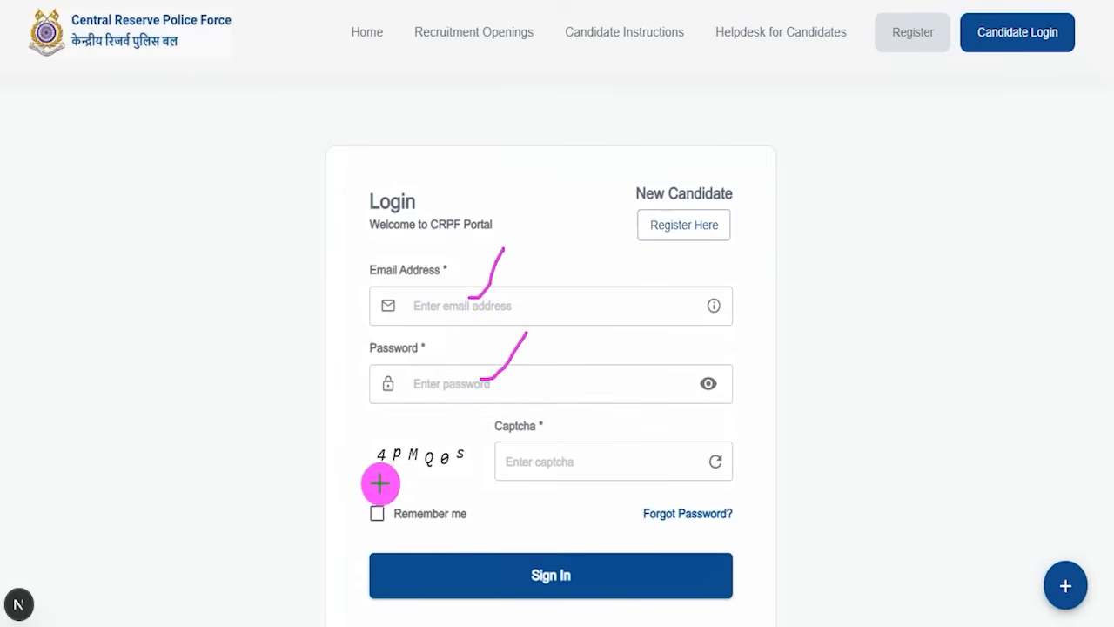
left_click_drag(380, 474, 438, 473)
left_click_drag(553, 461, 589, 427)
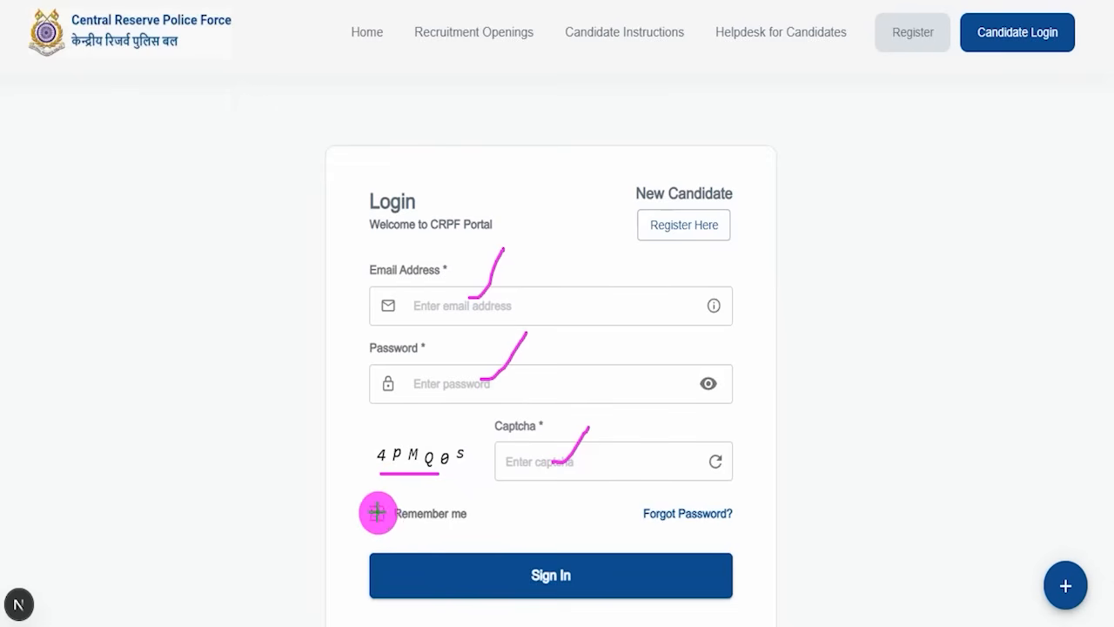
mouse_move(893, 345)
left_mouse_down()
mouse_move(773, 497)
mouse_move(664, 564)
left_mouse_up()
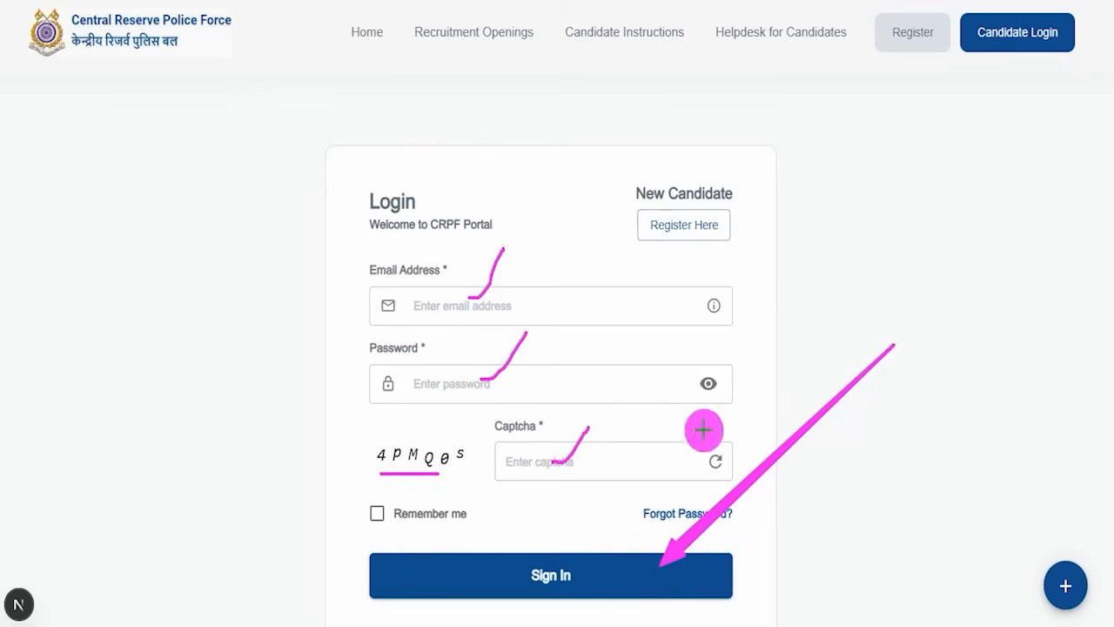
key("Escape")
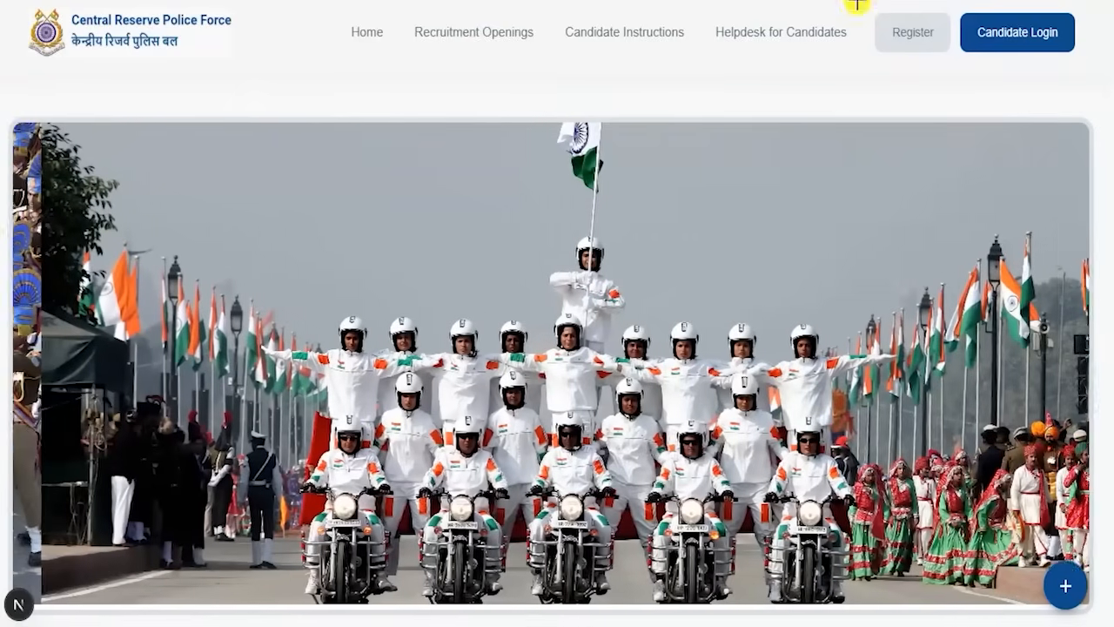
Step: Open the new-candidate registration form and review its full name, email and mobile number fields and the OTP generation option
mouse_move(854, 1)
left_mouse_down()
mouse_move(958, 37)
mouse_move(955, 68)
left_mouse_up()
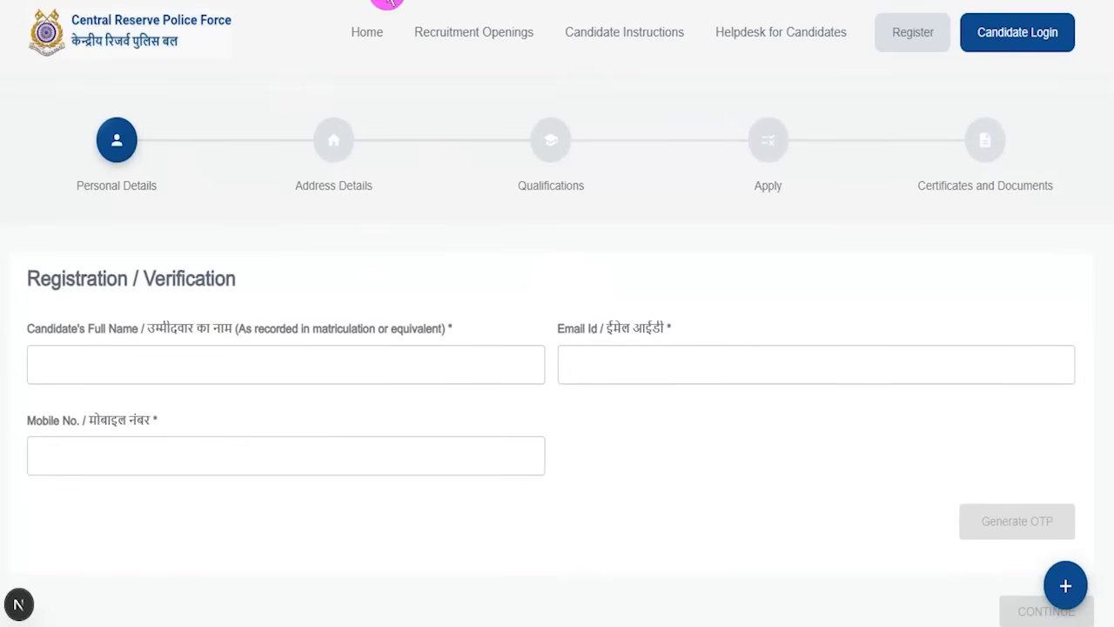
left_click_drag(226, 362, 278, 307)
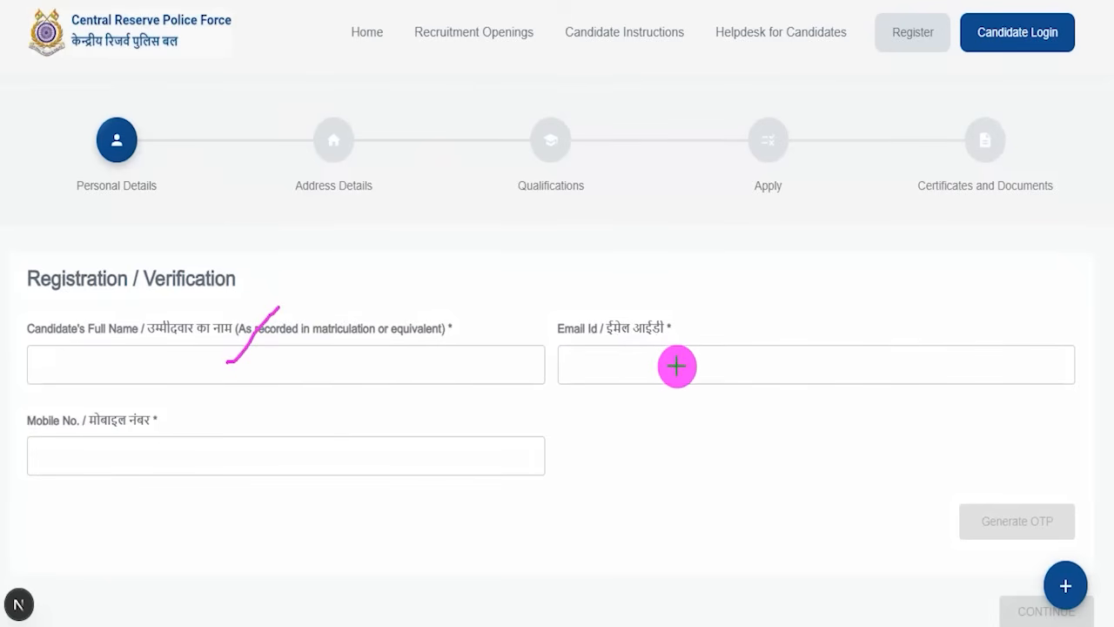
left_click_drag(666, 366, 712, 323)
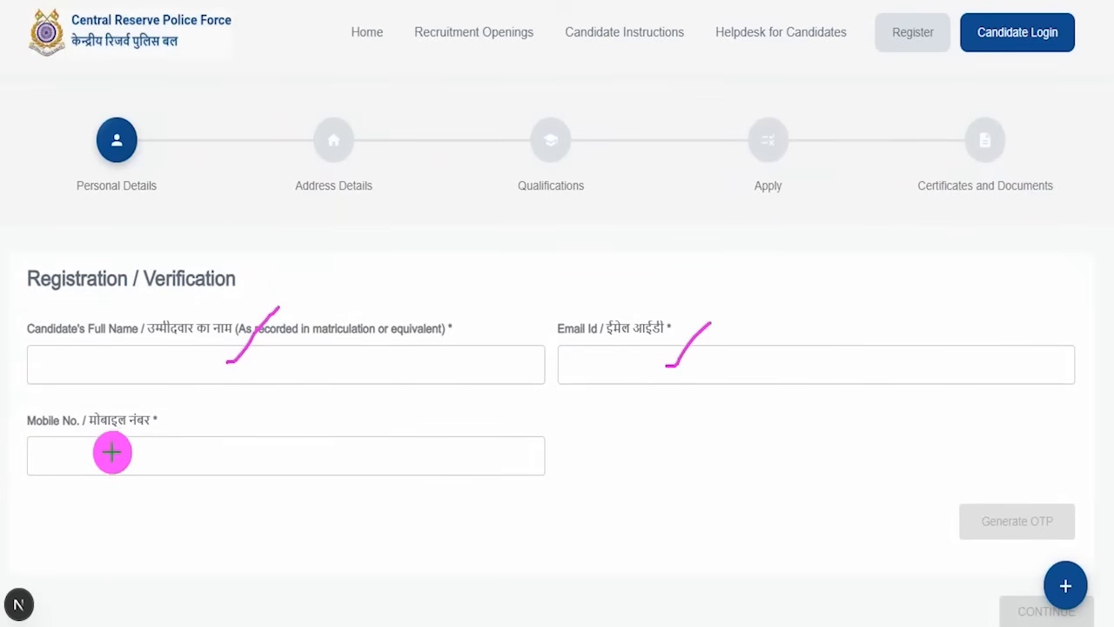
scroll(744, 117, "down", 2)
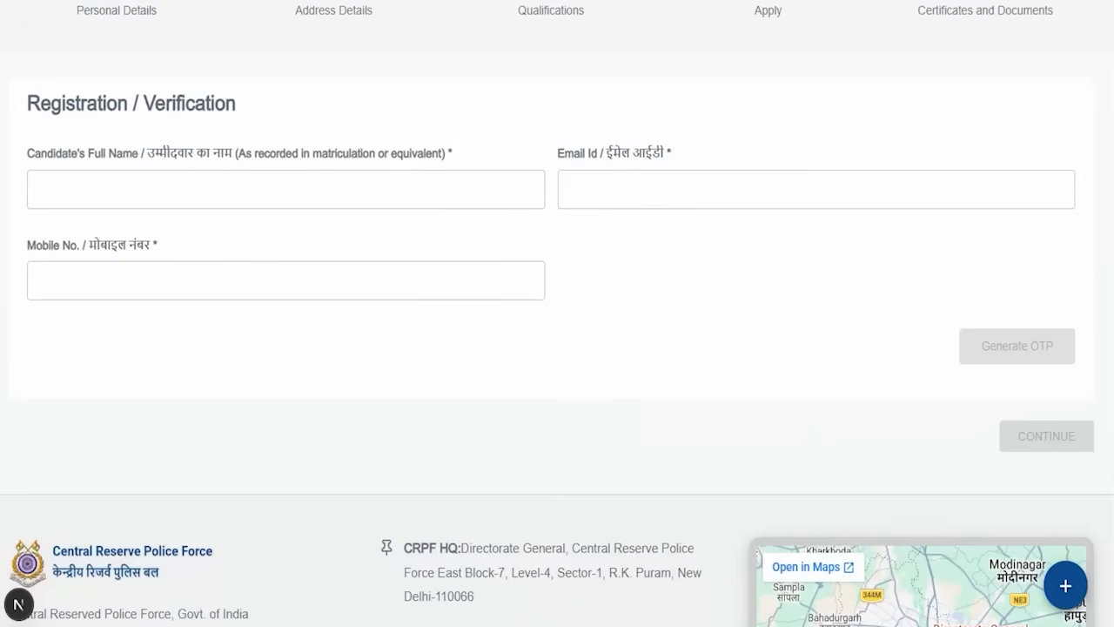
left_click_drag(905, 303, 1080, 372)
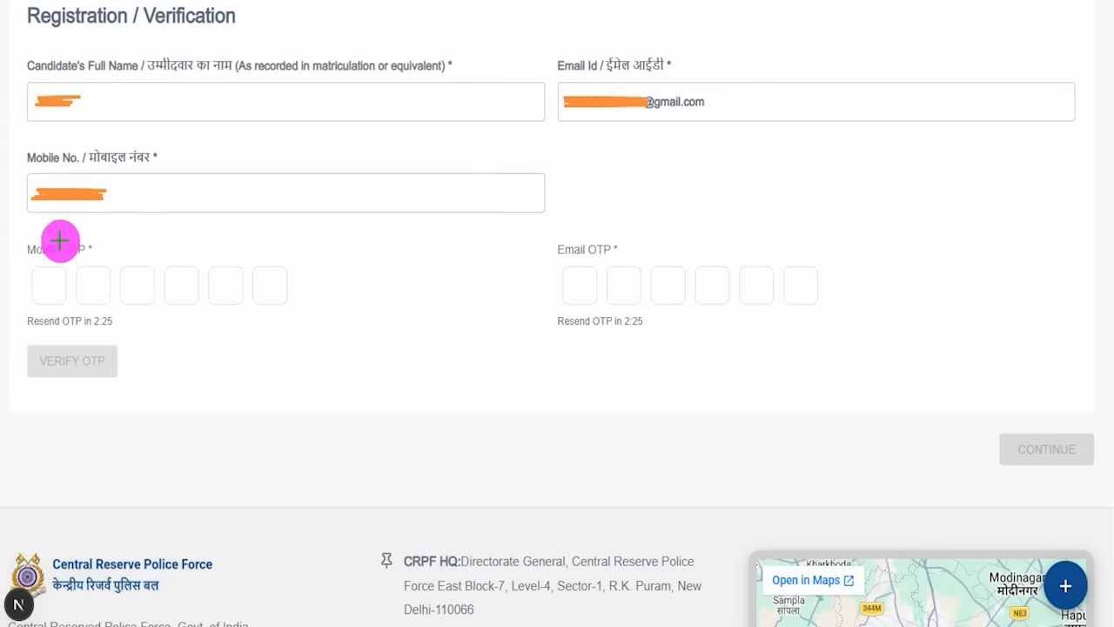
Step: Review the mobile OTP and email OTP fields and the option for verifying them
left_click_drag(94, 266, 157, 209)
left_click_drag(624, 244, 669, 193)
left_click_drag(45, 285, 171, 290)
left_click_drag(272, 288, 286, 287)
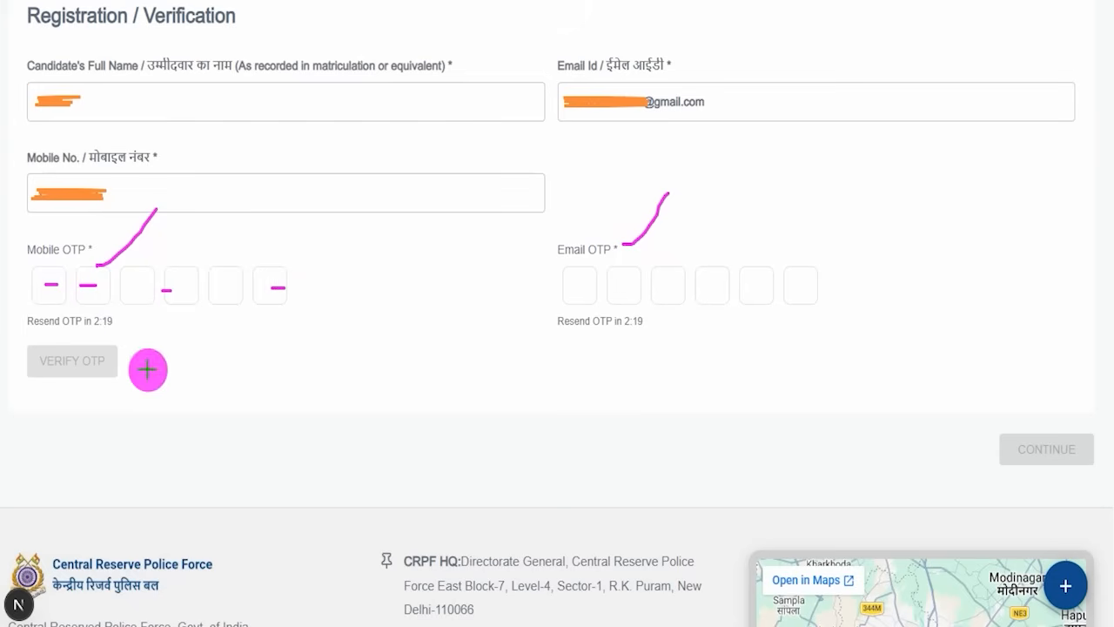
left_click_drag(117, 369, 170, 319)
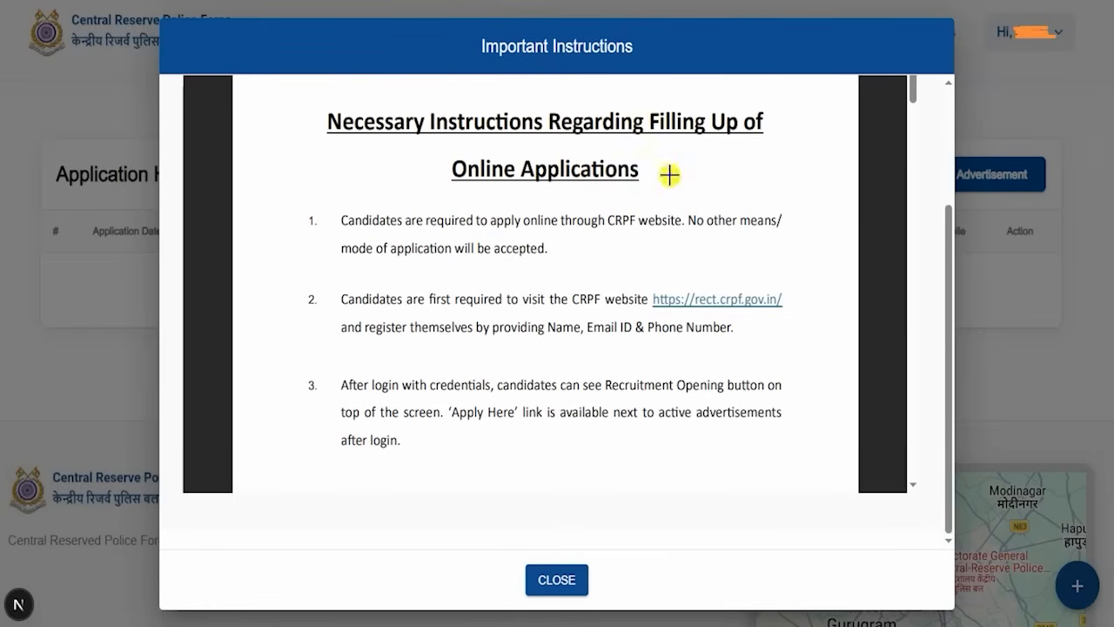
Step: Read the instructions for filling up online applications and close the Important Instructions dialog
left_click_drag(681, 149, 693, 139)
left_click_drag(560, 258, 583, 230)
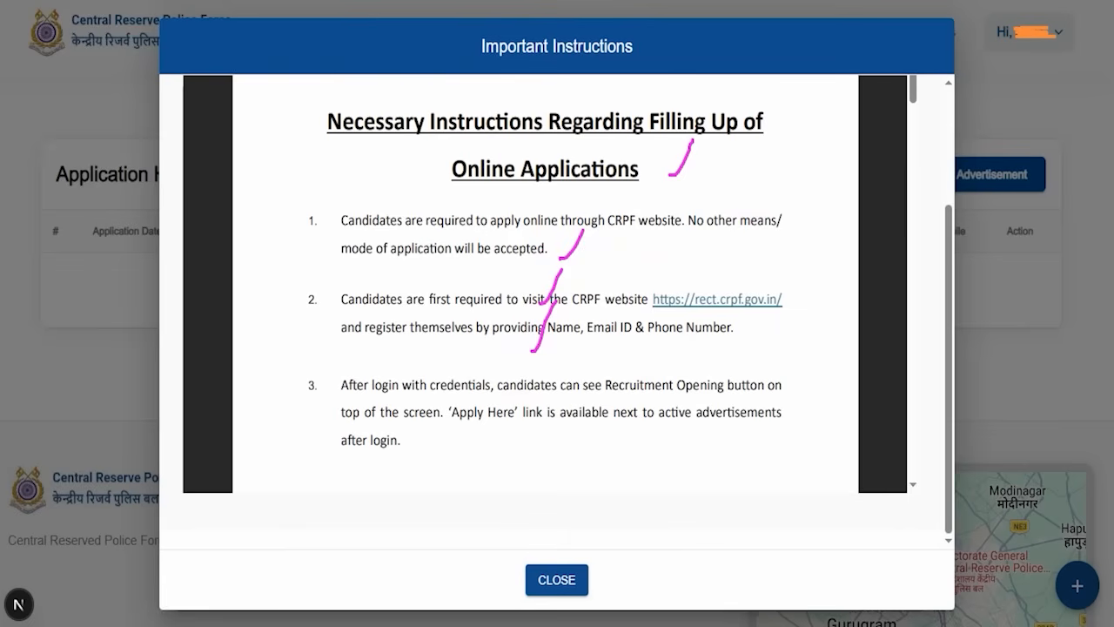
mouse_move(490, 545)
left_mouse_down()
mouse_move(607, 580)
mouse_move(617, 607)
left_mouse_up()
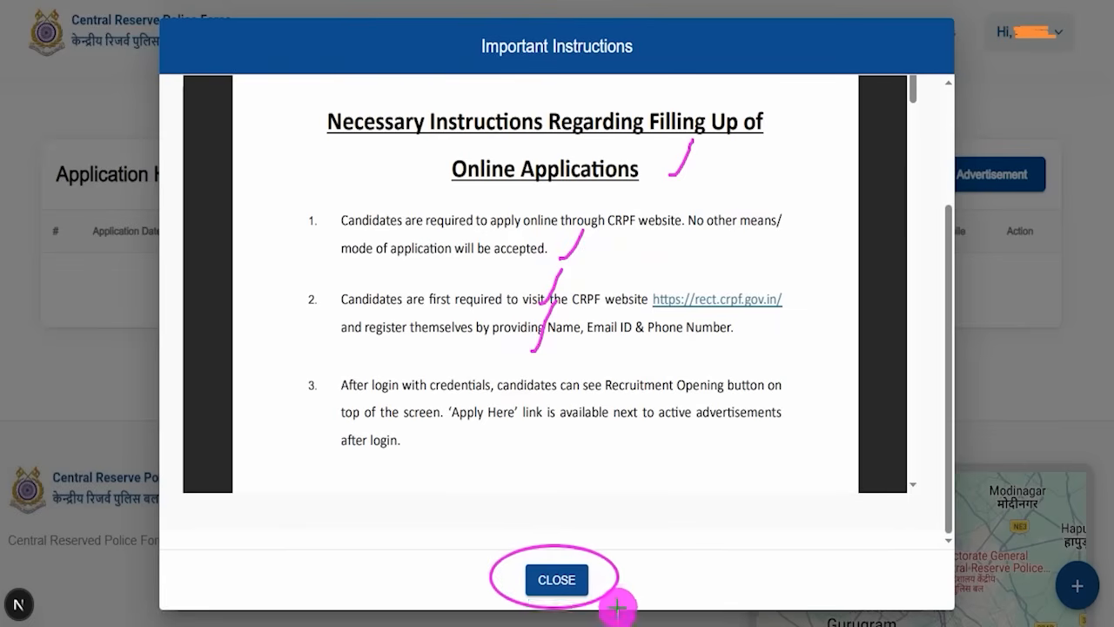
left_click(557, 579)
Step: Review the dashboard's Application History section and its option for applying to a new advertisement
left_click_drag(258, 154, 307, 91)
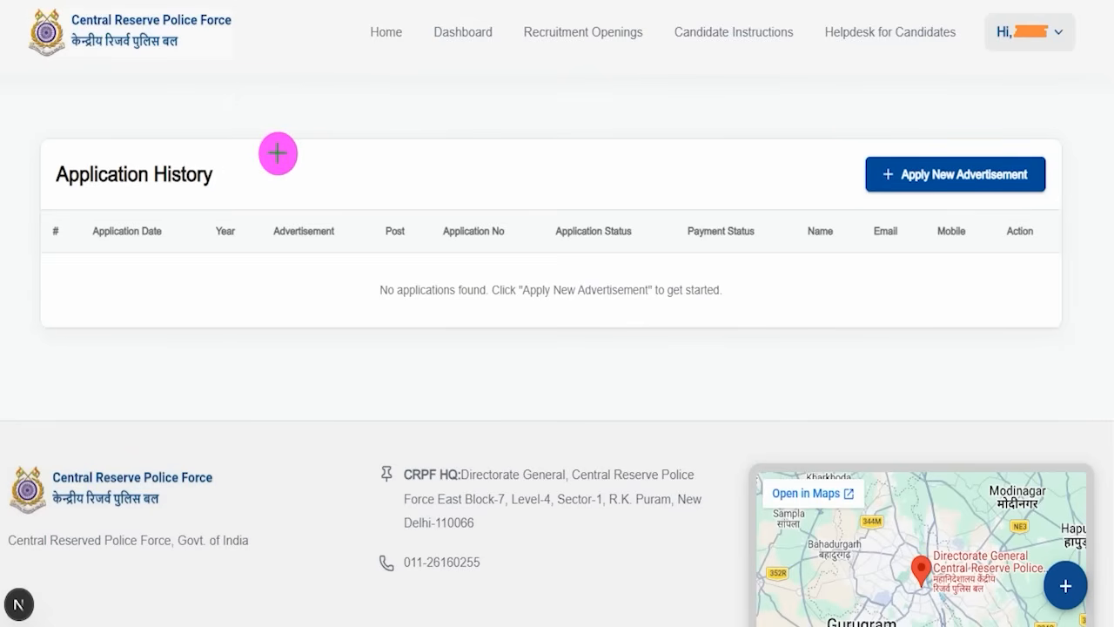
left_click_drag(258, 154, 308, 91)
left_click_drag(258, 154, 307, 92)
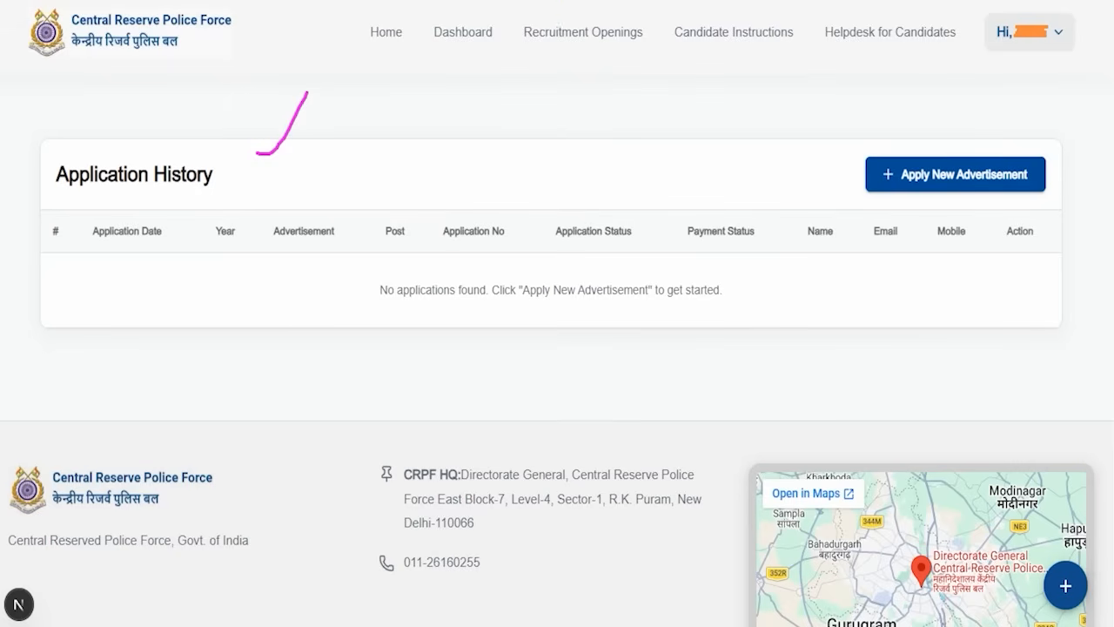
mouse_move(837, 137)
left_mouse_down()
mouse_move(935, 145)
mouse_move(1030, 171)
mouse_move(1067, 206)
left_mouse_up()
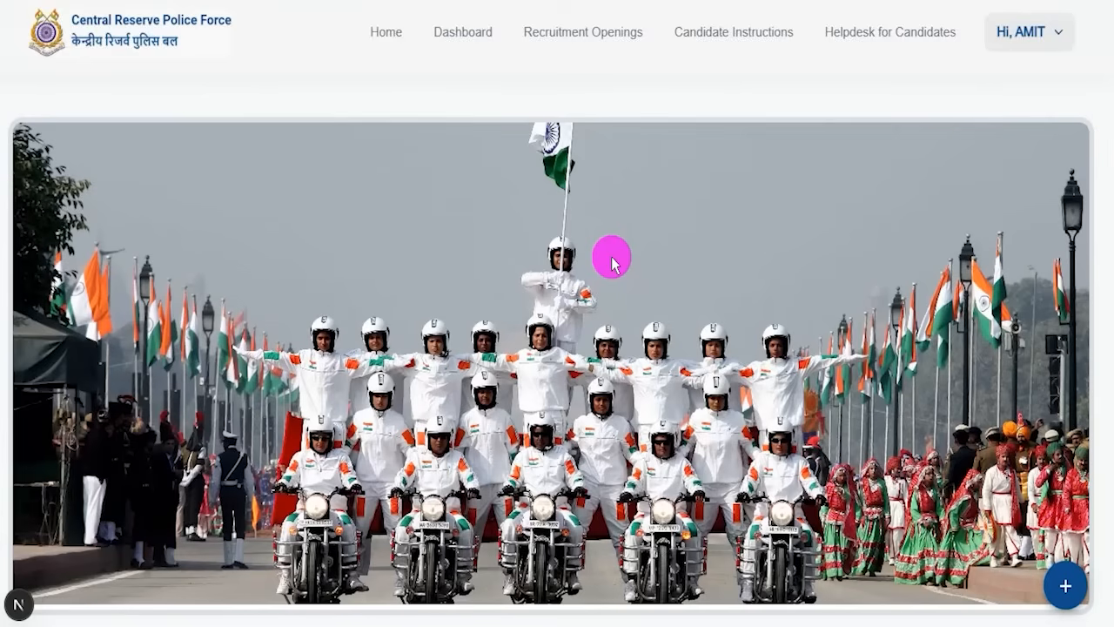
Step: Find the Constable (Technical & Tradesmen and Pioneer) Recruitment 2026 opening on the home page and open its application form
scroll(610, 253, "down", 1)
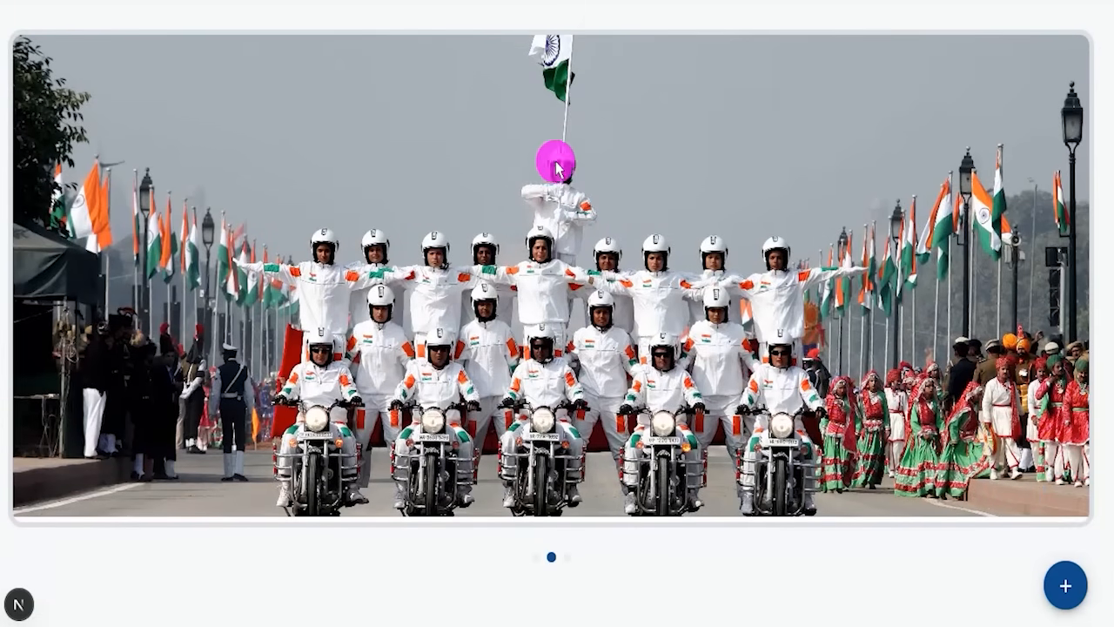
scroll(480, 253, "down", 5)
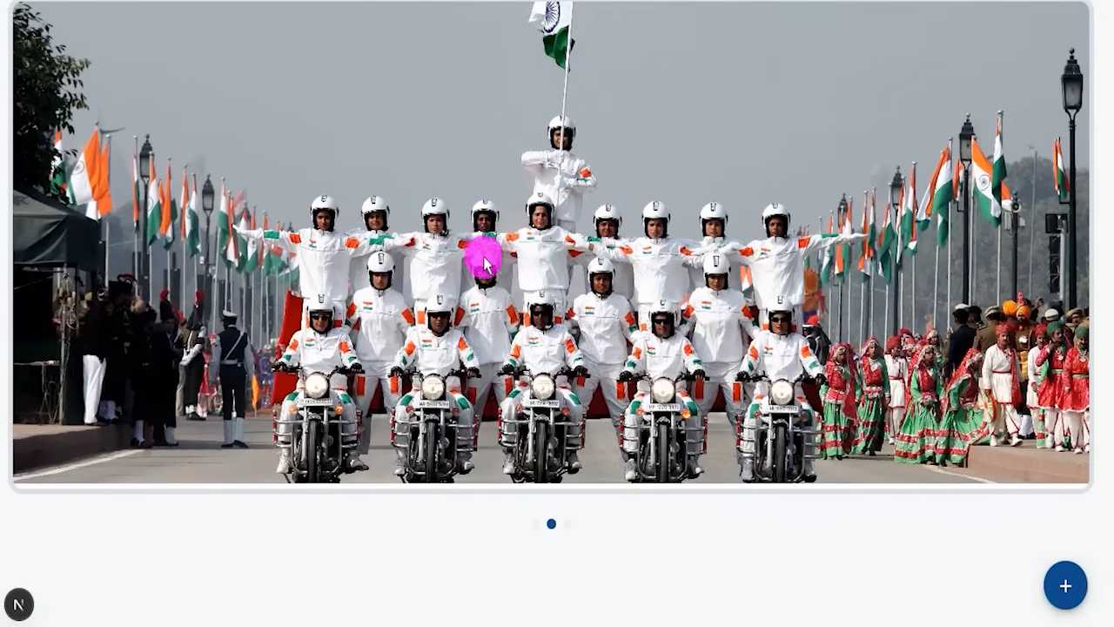
scroll(484, 263, "down", 1)
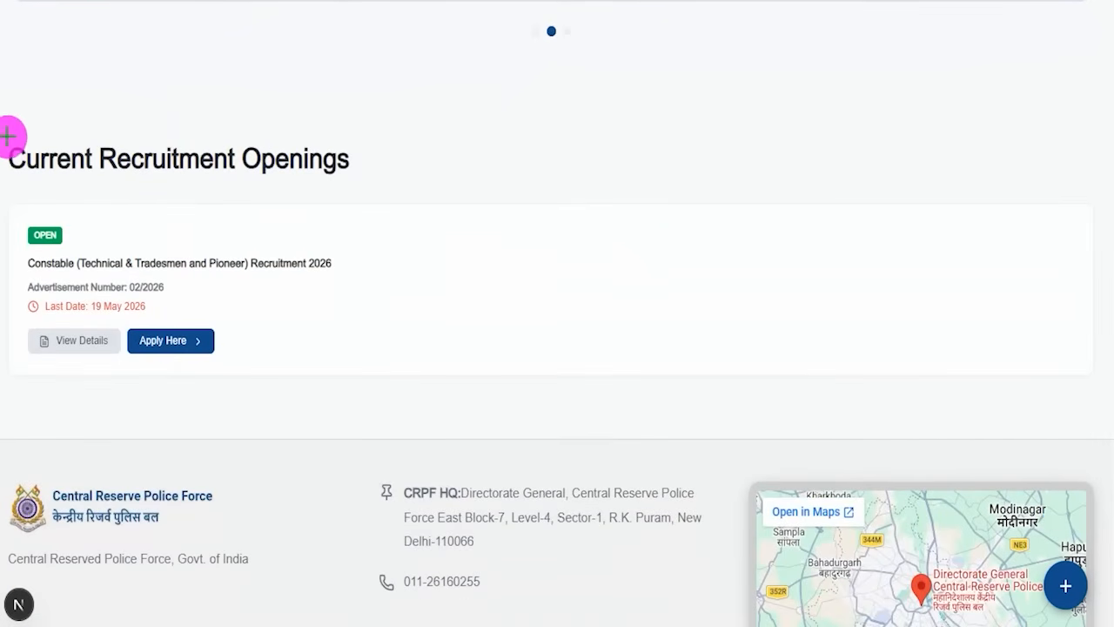
left_click_drag(3, 120, 406, 433)
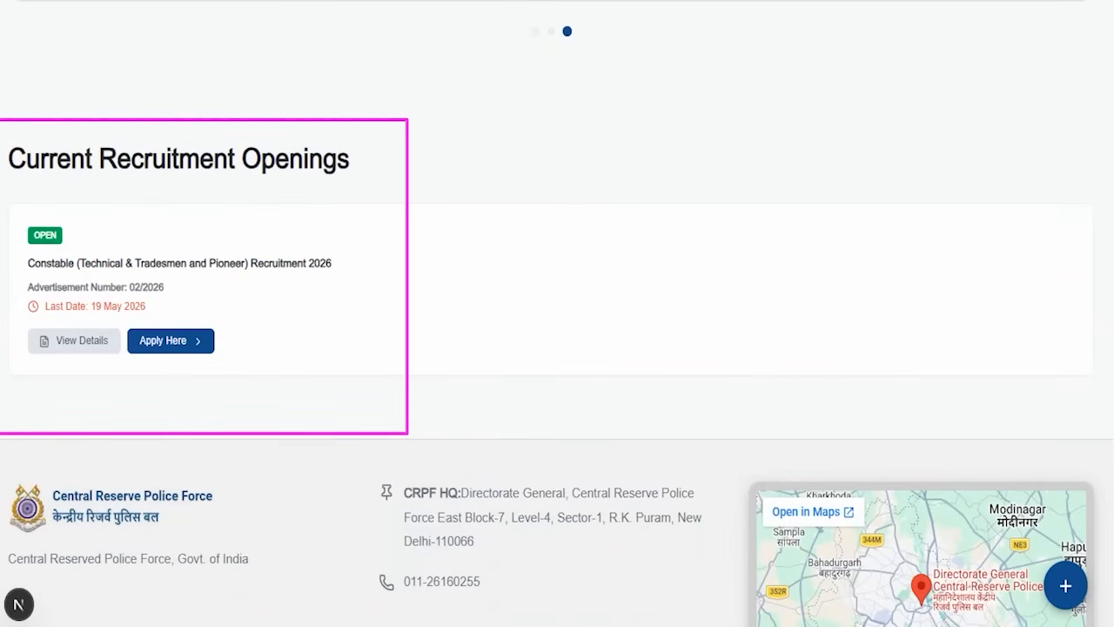
left_click_drag(163, 253, 201, 217)
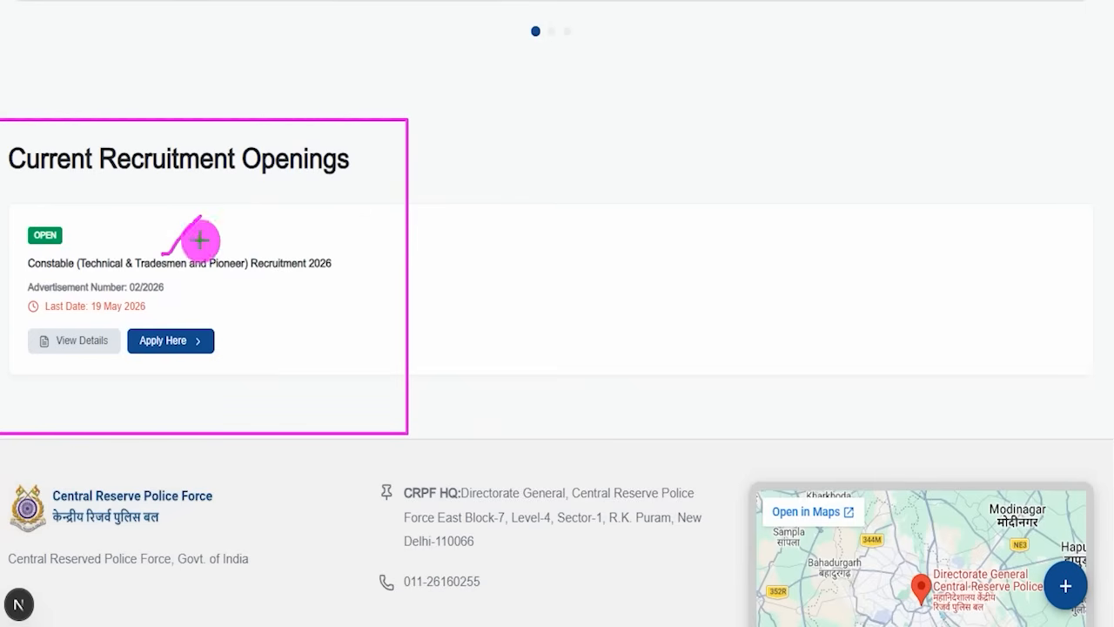
mouse_move(120, 316)
left_mouse_down()
mouse_move(182, 334)
mouse_move(236, 372)
left_mouse_up()
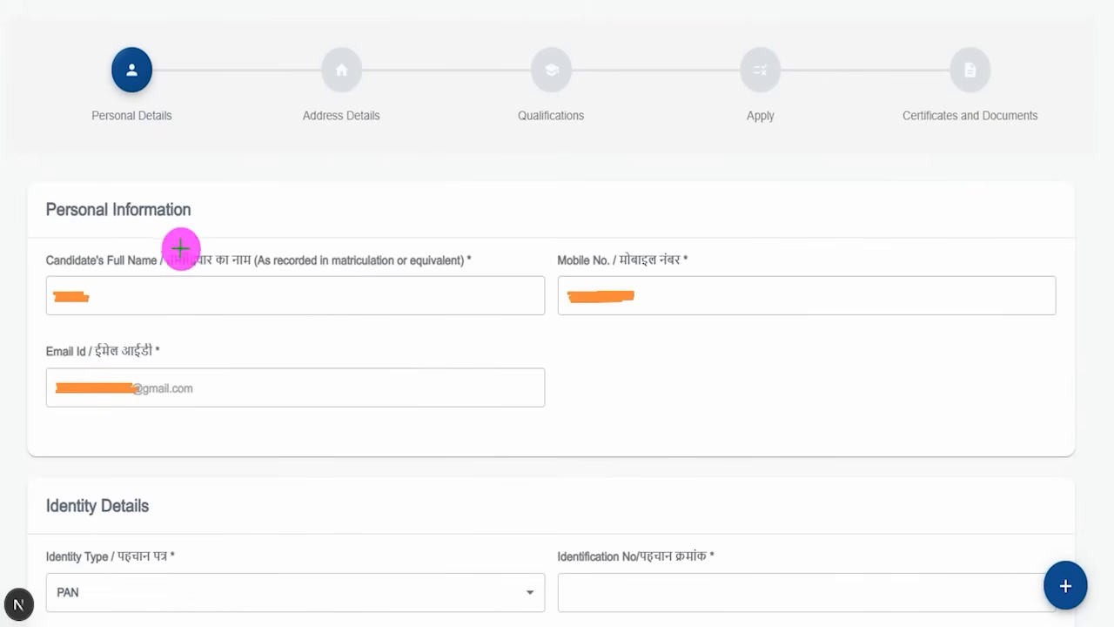
Step: Check the candidate's full name, mobile number and email fields in the Personal Information section
left_click_drag(206, 214, 253, 168)
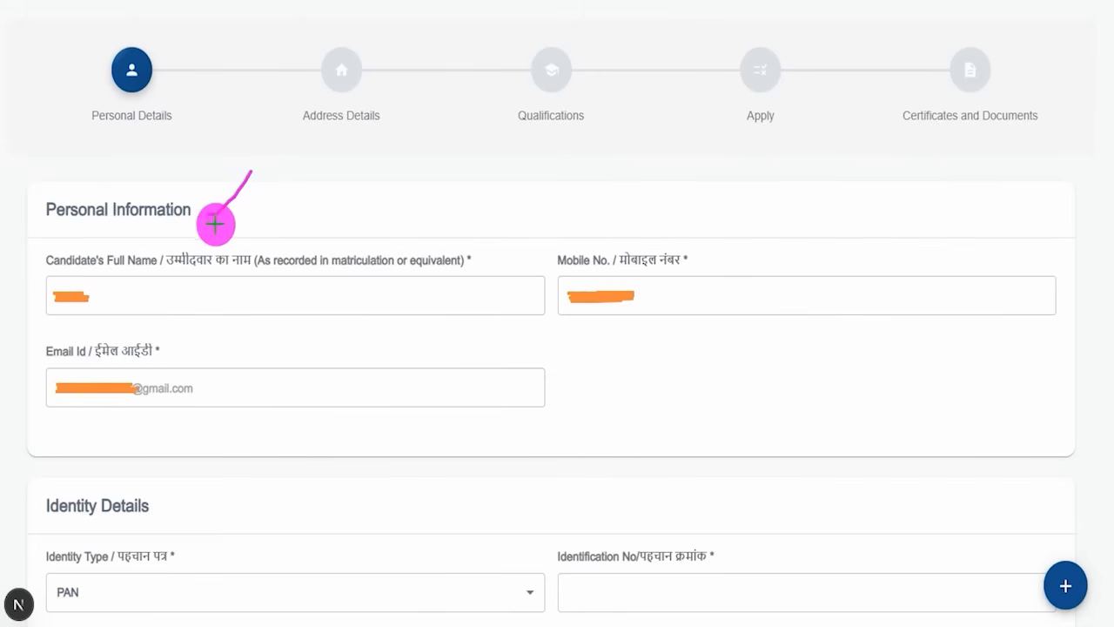
left_click_drag(215, 224, 249, 184)
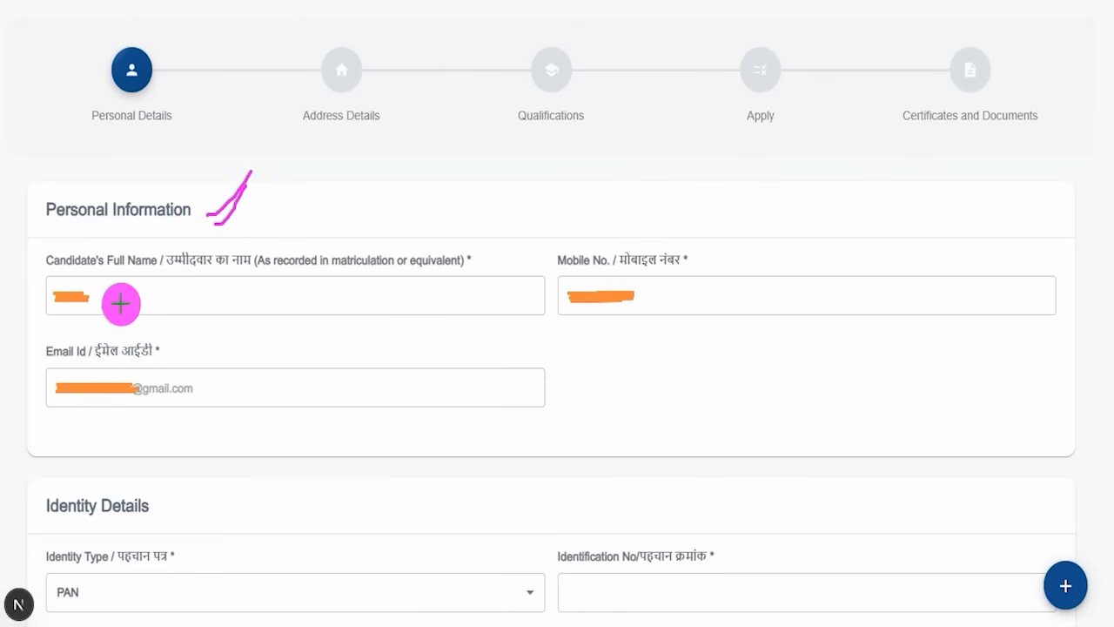
left_click_drag(127, 302, 178, 242)
left_click_drag(647, 293, 679, 243)
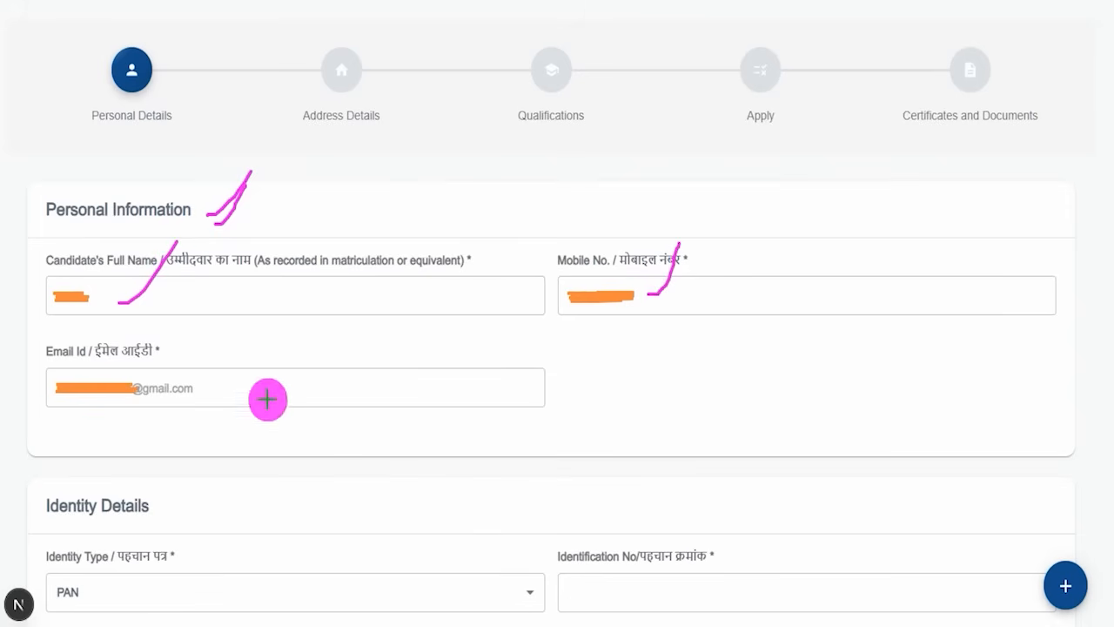
left_click_drag(200, 387, 244, 346)
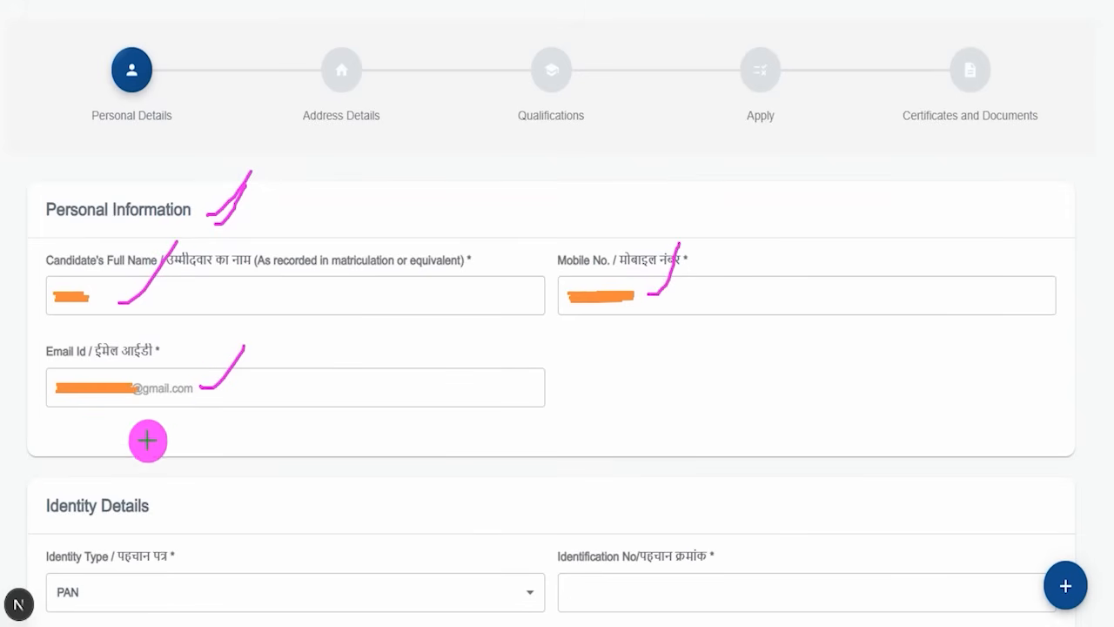
Step: Choose PAN as the identity type and review the identification number and name on identification fields
scroll(495, 243, "down", 5)
left_click(152, 120)
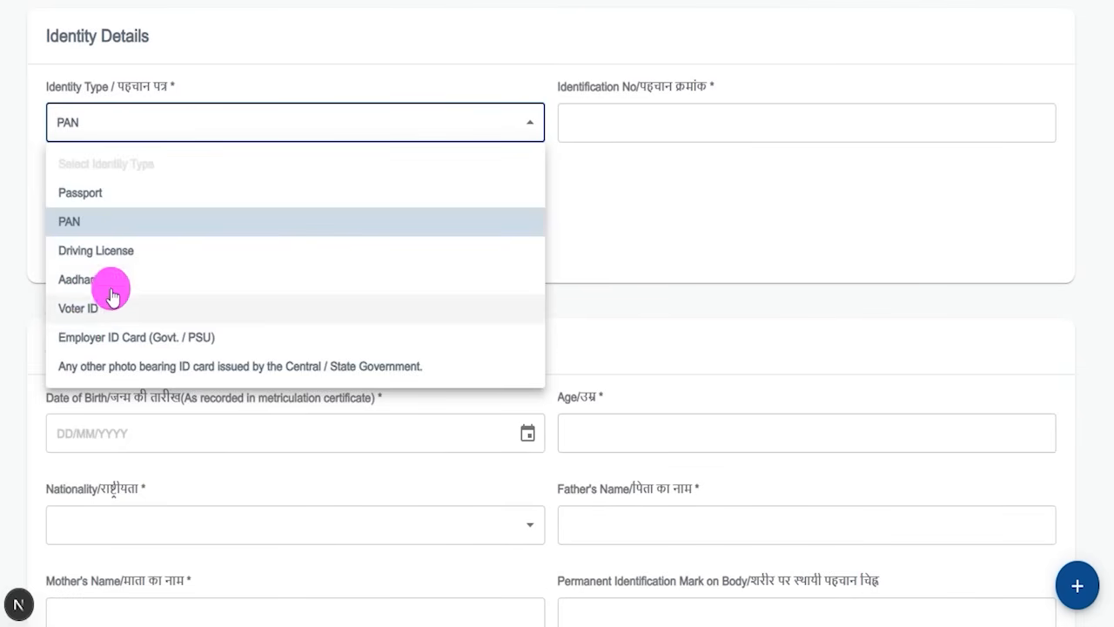
left_click(81, 228)
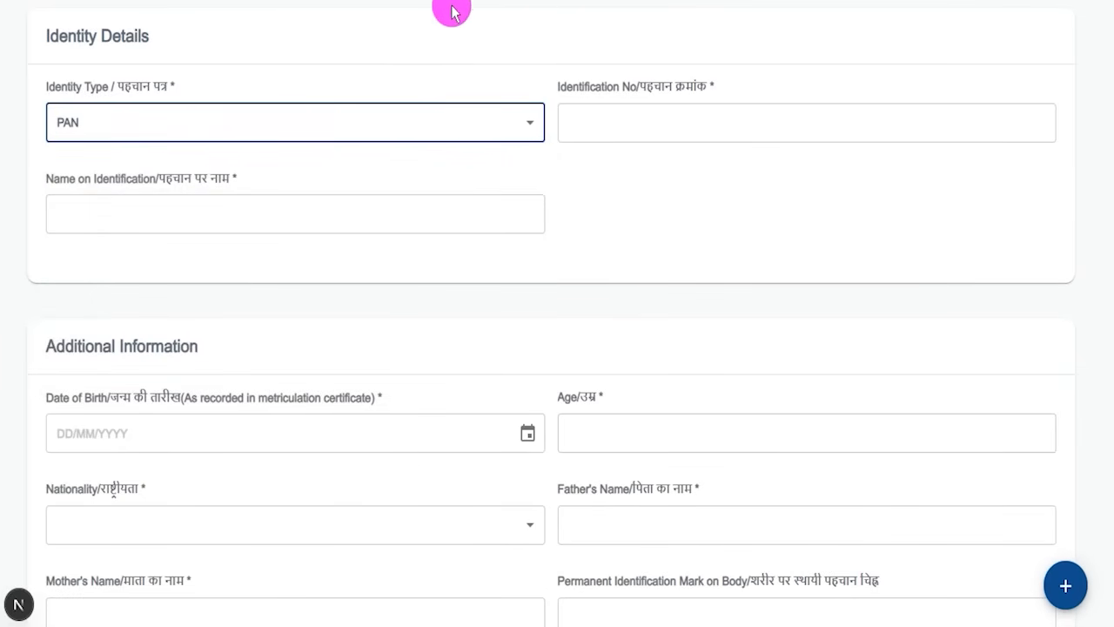
left_click_drag(677, 118, 704, 90)
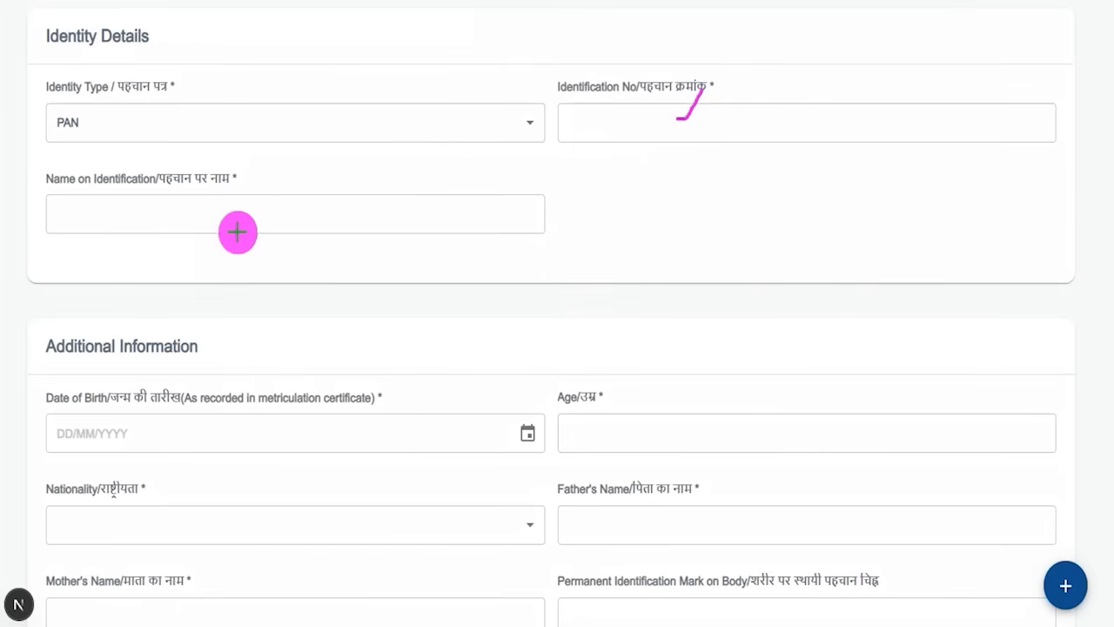
left_click_drag(196, 213, 244, 174)
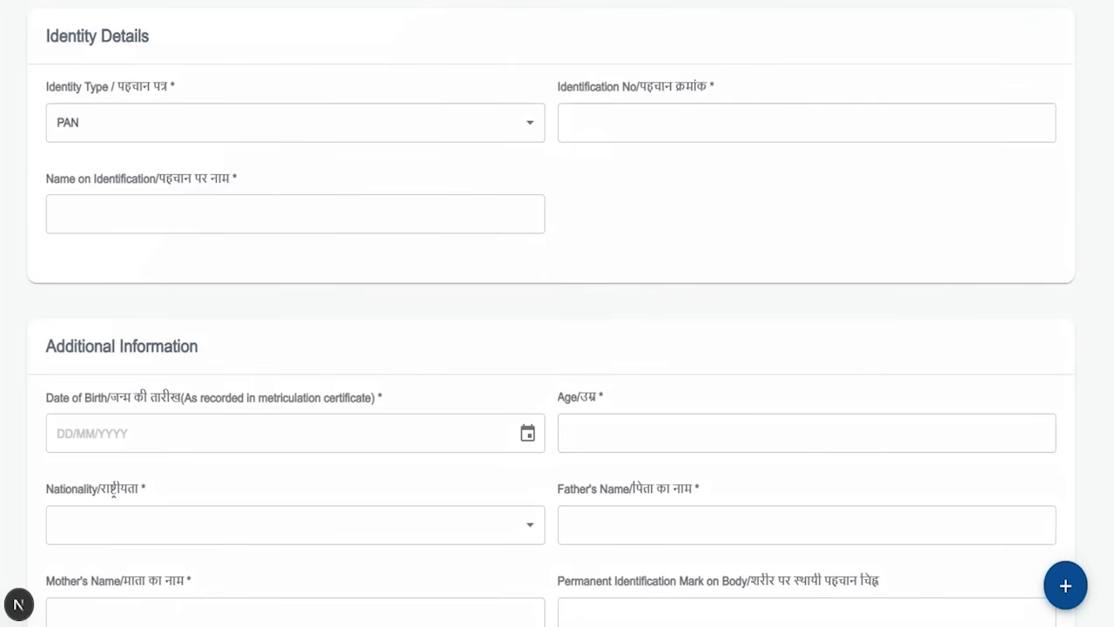
Step: In the Additional Information section, view the date of birth calendar and set the nationality to INDIAN
left_click_drag(66, 346, 151, 347)
scroll(233, 387, "down", 3)
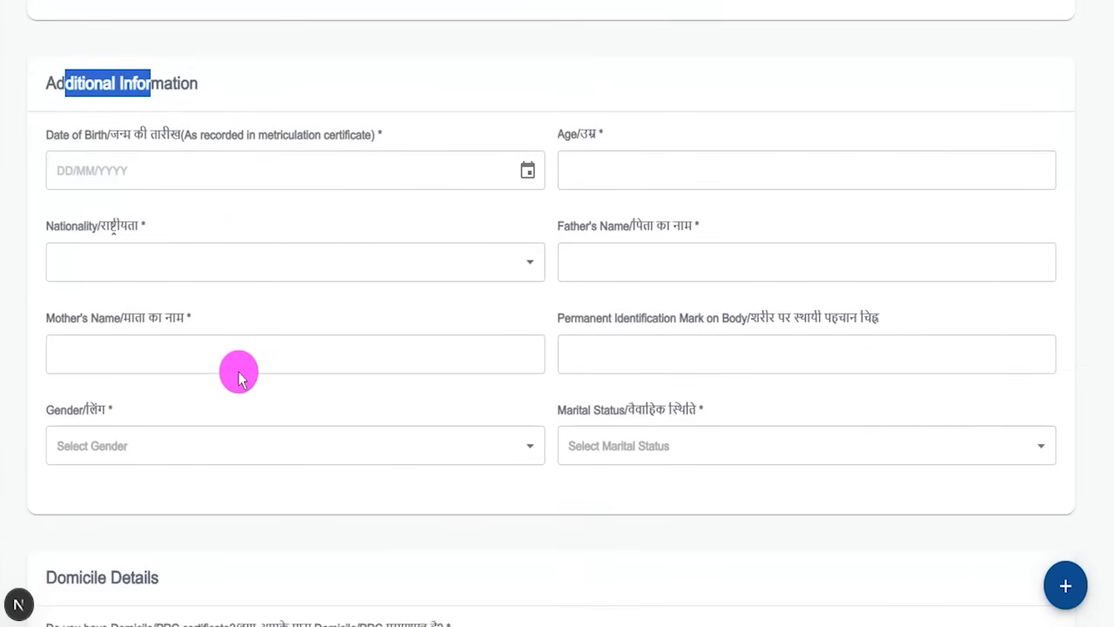
left_click(527, 171)
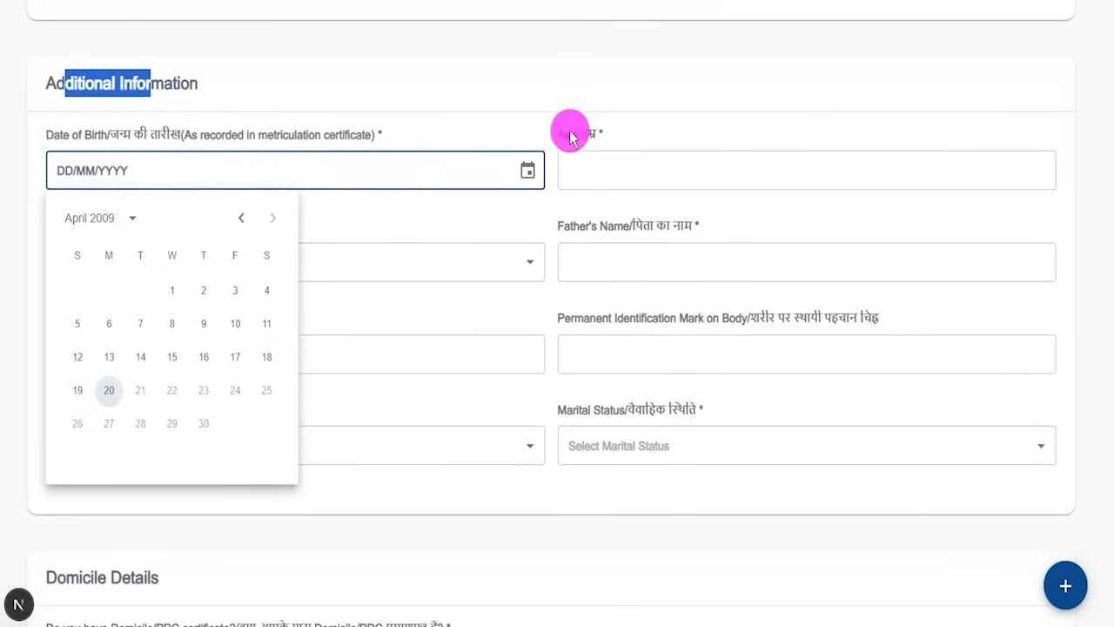
left_click_drag(569, 134, 607, 177)
left_click(604, 179)
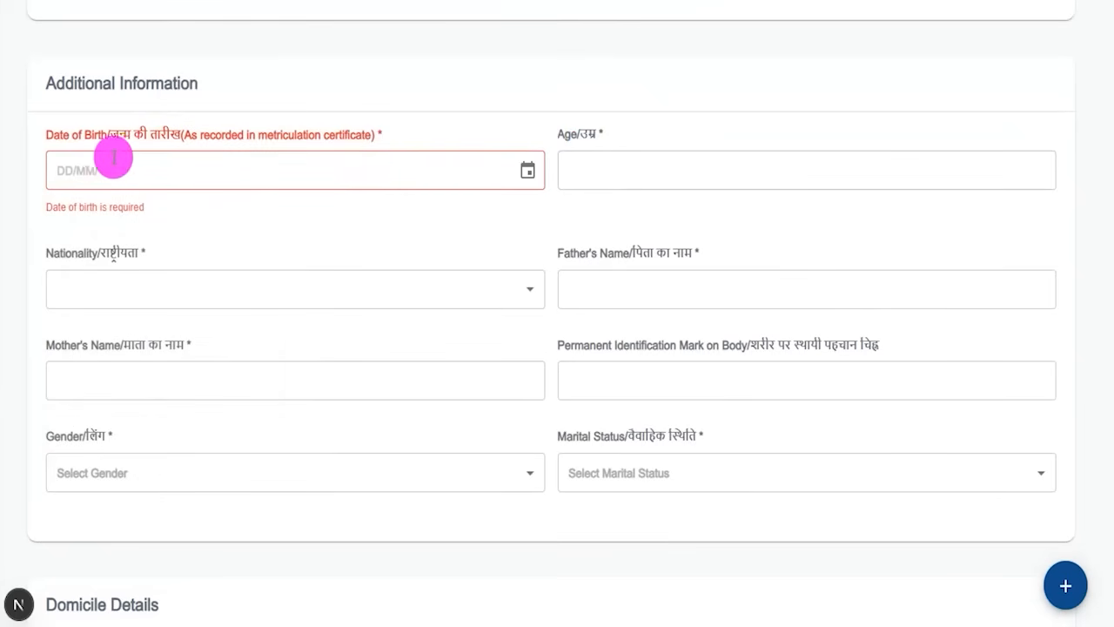
left_click(107, 293)
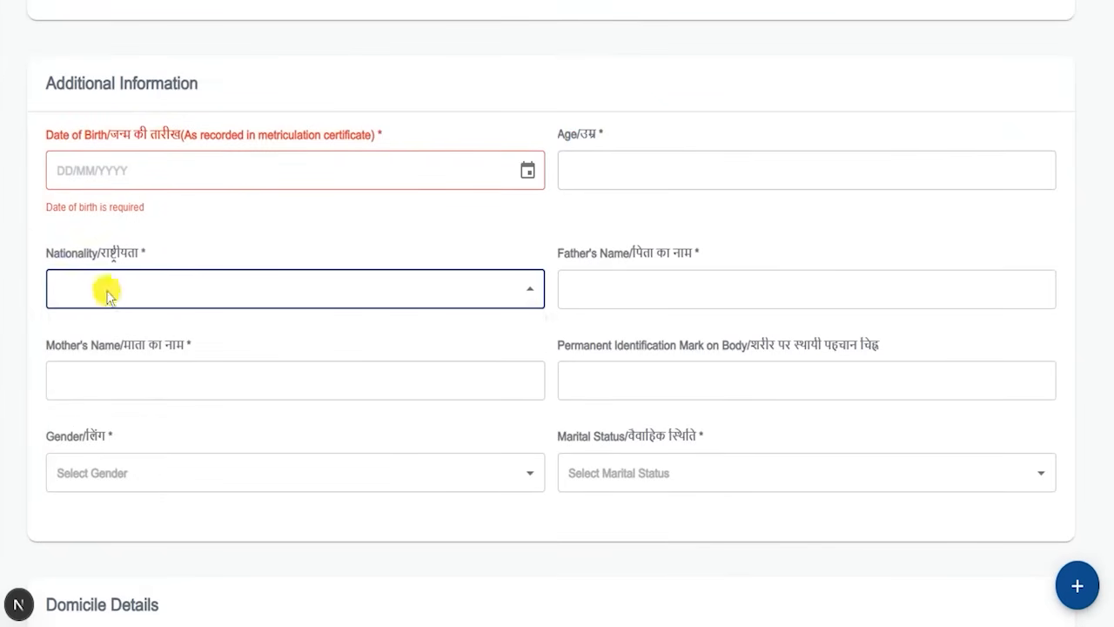
left_click(82, 363)
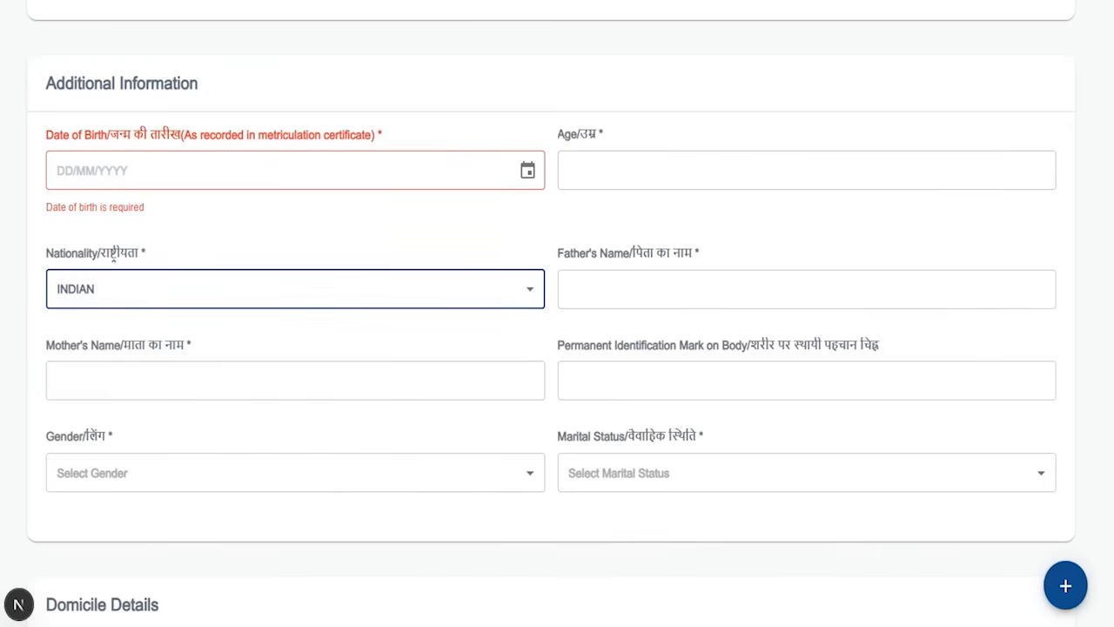
Step: Point out the father's and mother's name fields and enter NECK as the permanent identification mark on body
left_click_drag(624, 281, 674, 237)
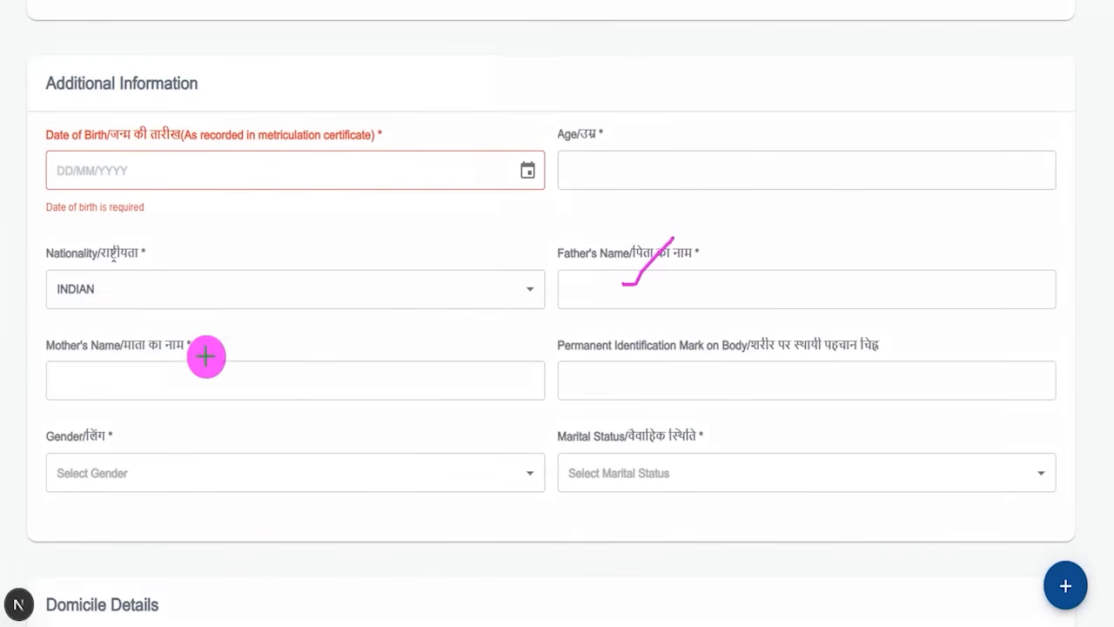
left_click_drag(196, 380, 256, 315)
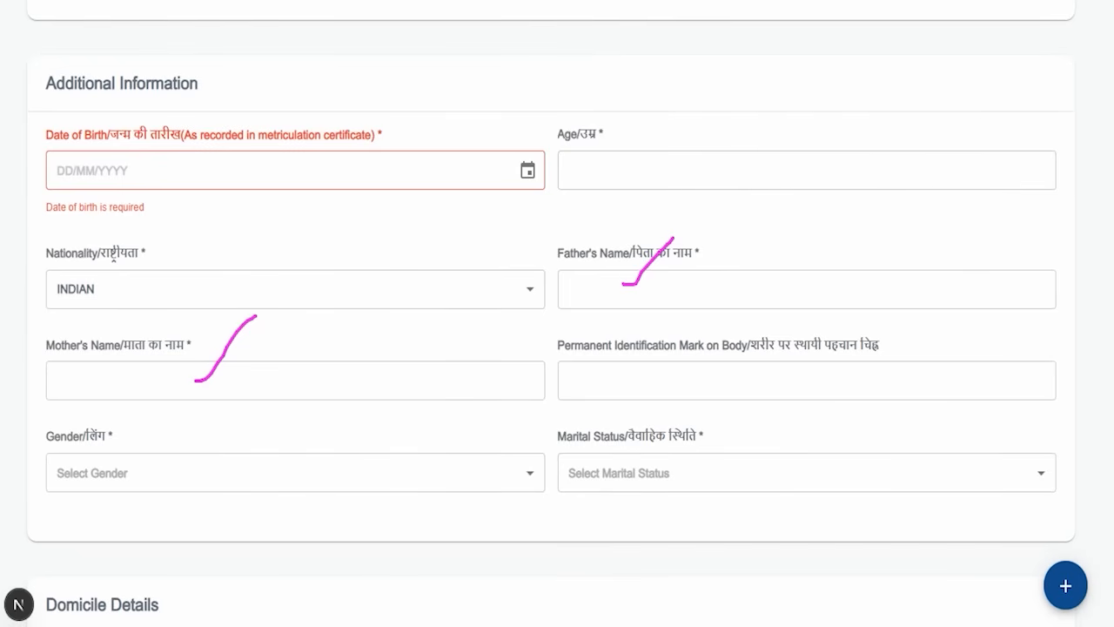
left_click(617, 368)
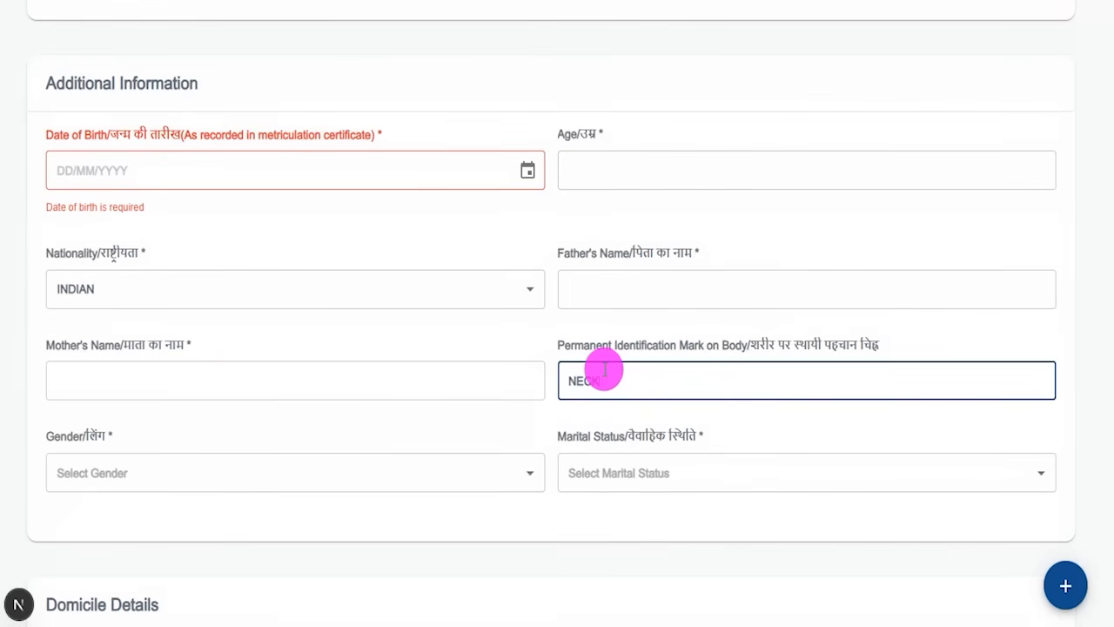
Step: Set the gender to MALE and the marital status to UNMARRIED in the Additional Information section
left_click(296, 475)
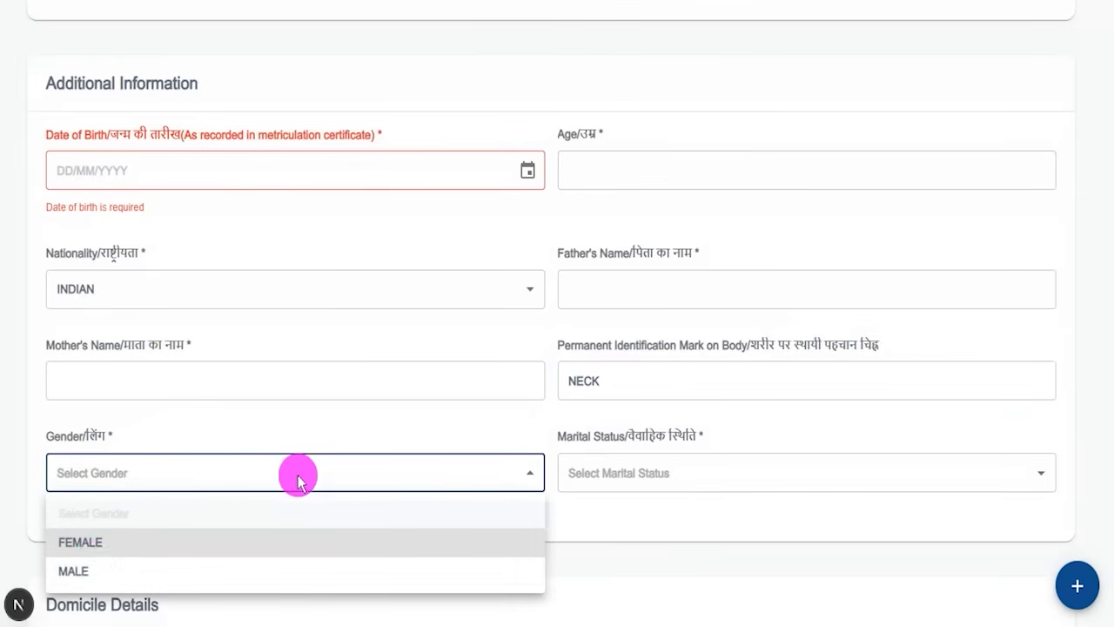
left_click(93, 573)
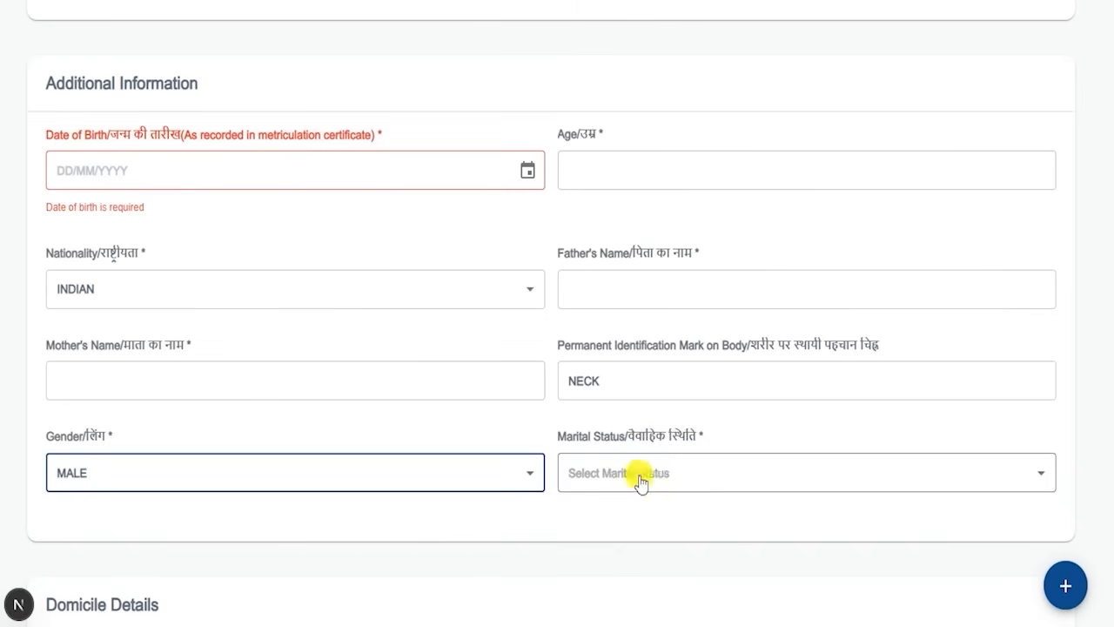
left_click(639, 480)
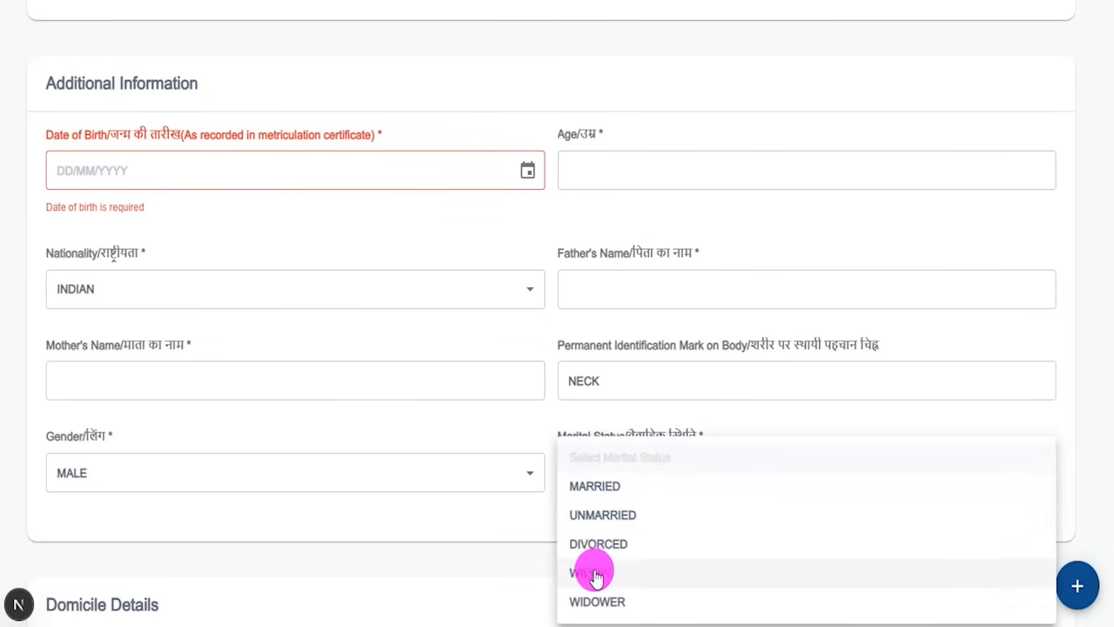
left_click(597, 512)
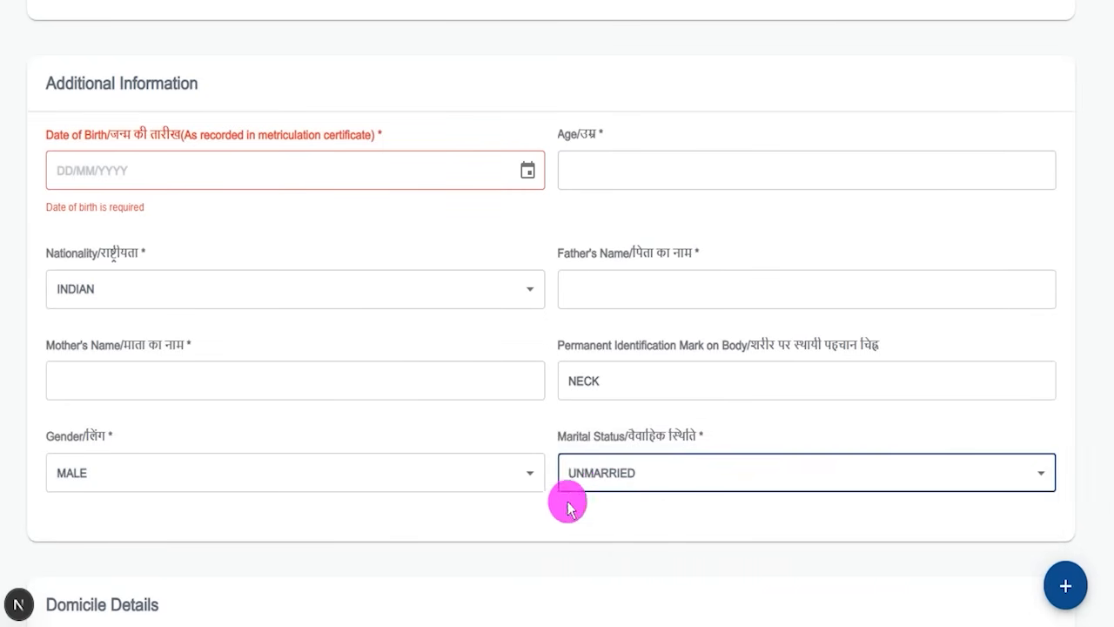
Step: In Domicile Details, answer Yes to having a Domicile/PRC certificate and Yes to having migrated from the state of origin
scroll(542, 453, "down", 3)
scroll(532, 369, "down", 3)
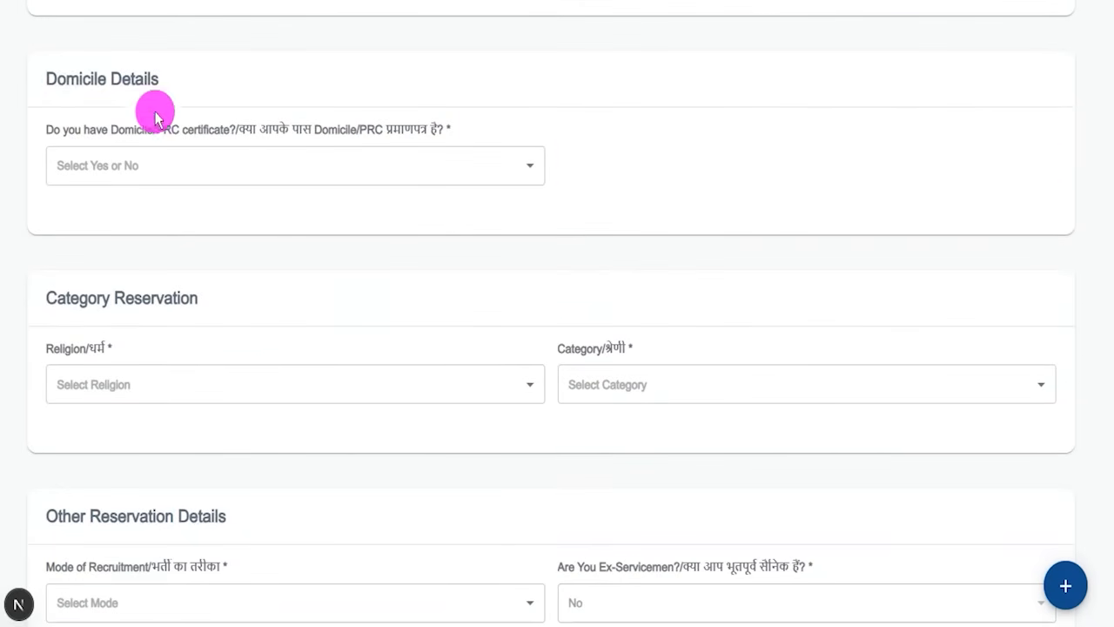
left_click_drag(55, 77, 159, 78)
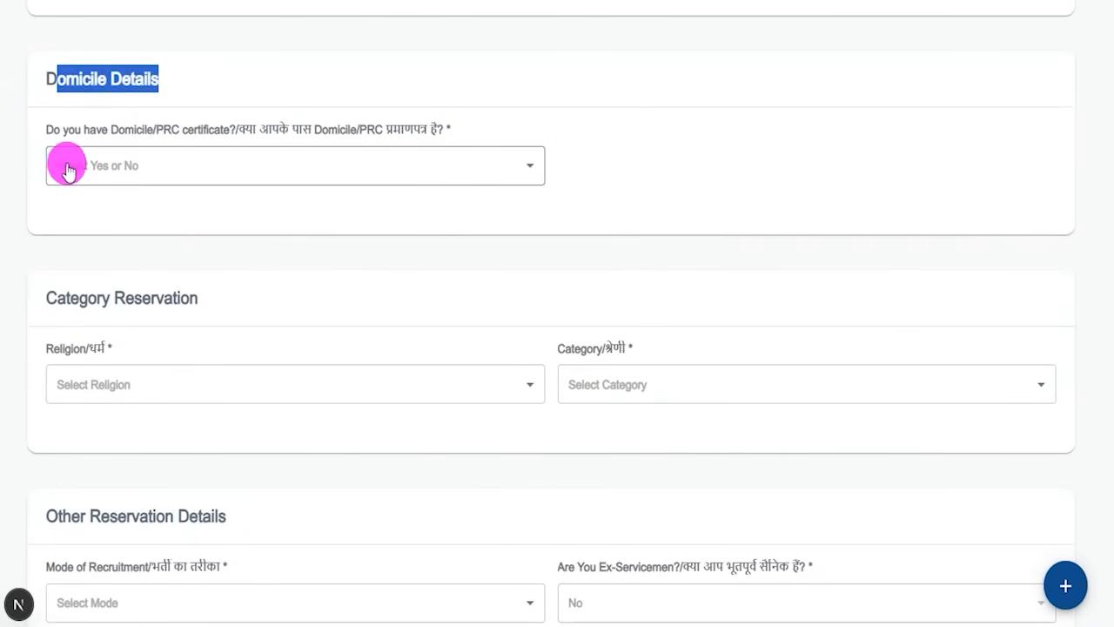
left_click(166, 176)
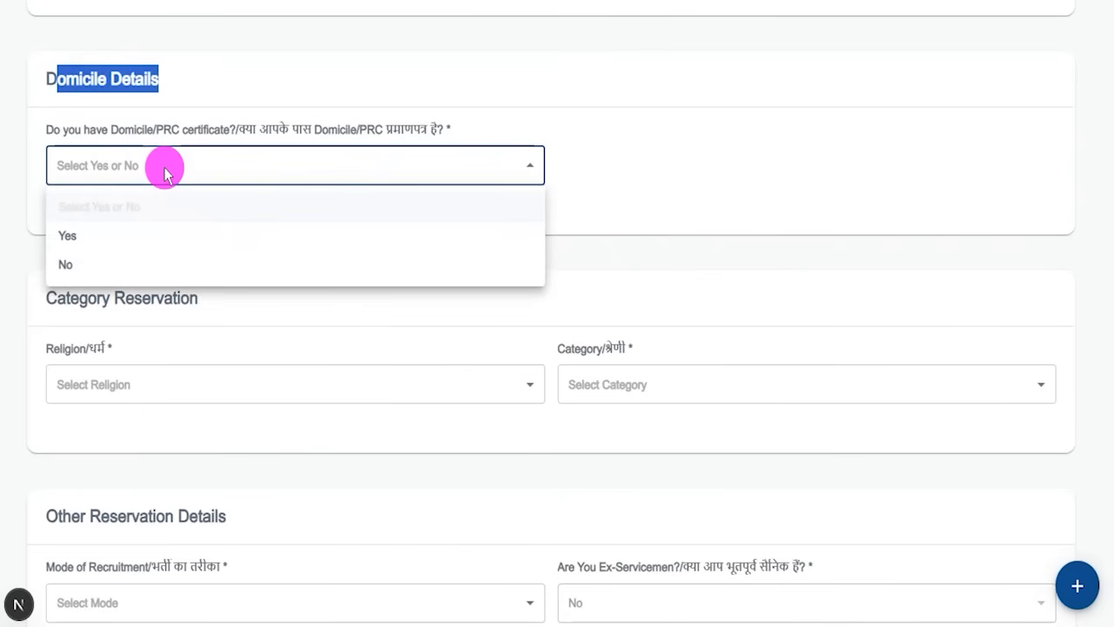
left_click(67, 236)
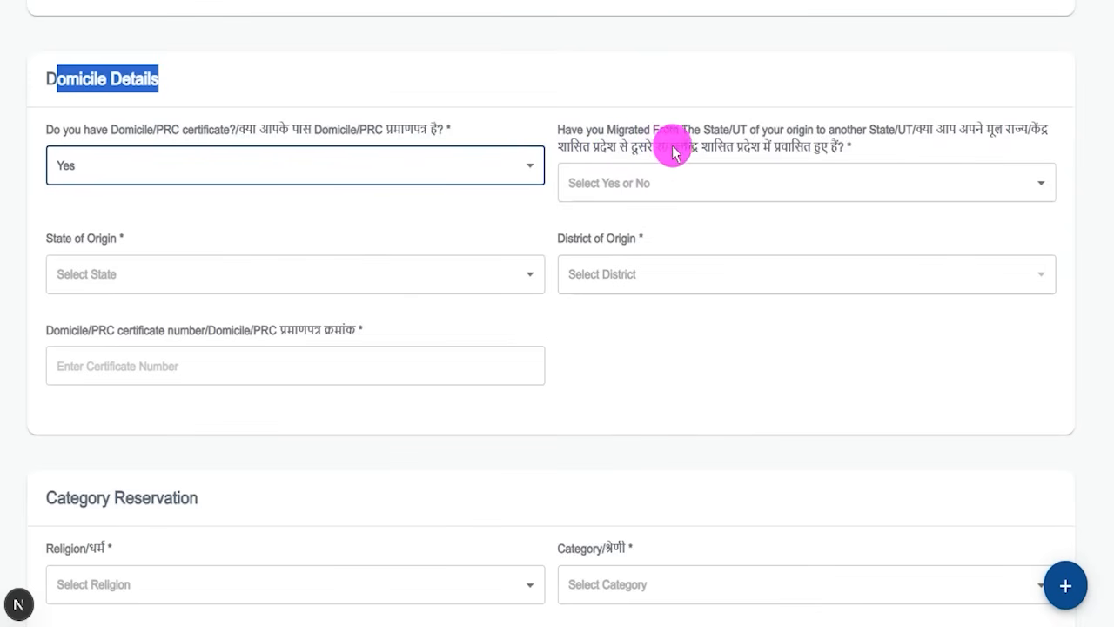
left_click(740, 183)
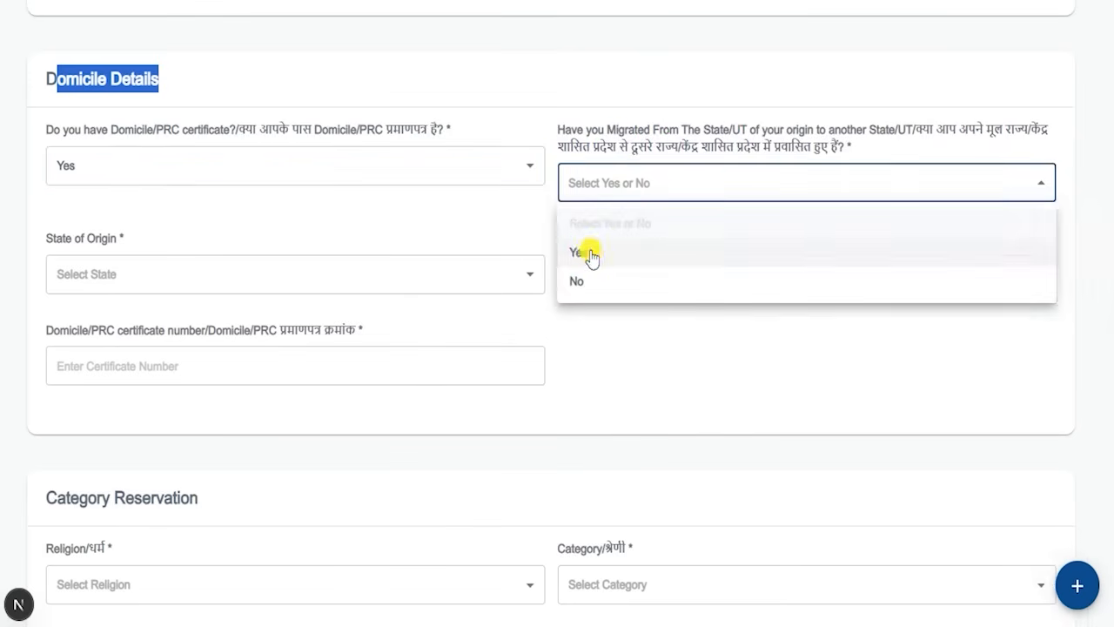
left_click(589, 253)
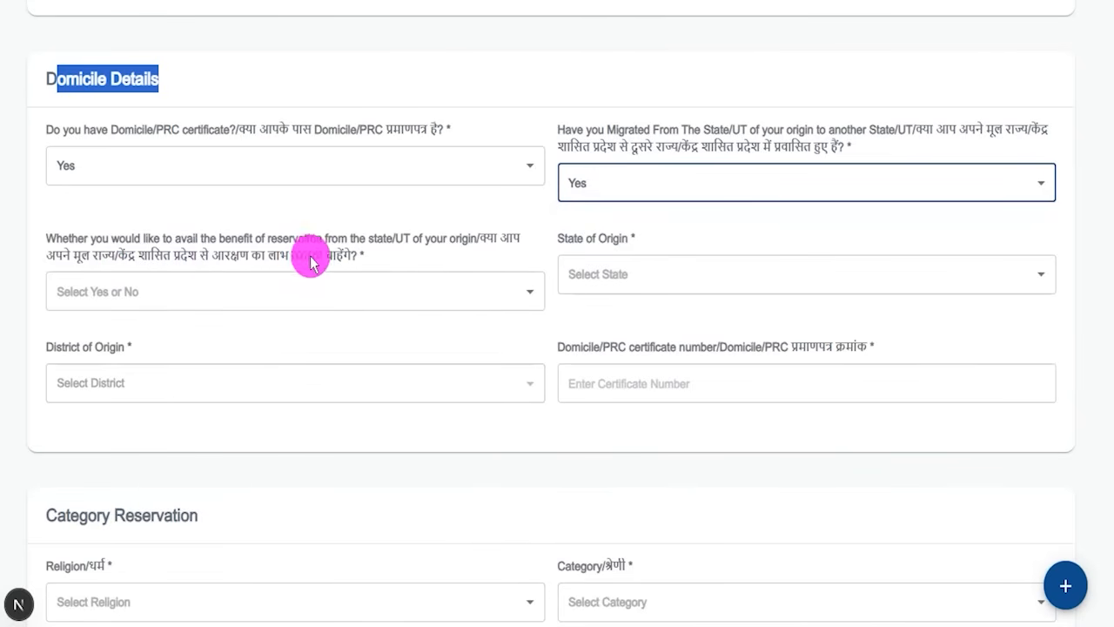
Step: Answer Yes to availing reservation from the state of origin, and change the migration answer to No
left_click(184, 296)
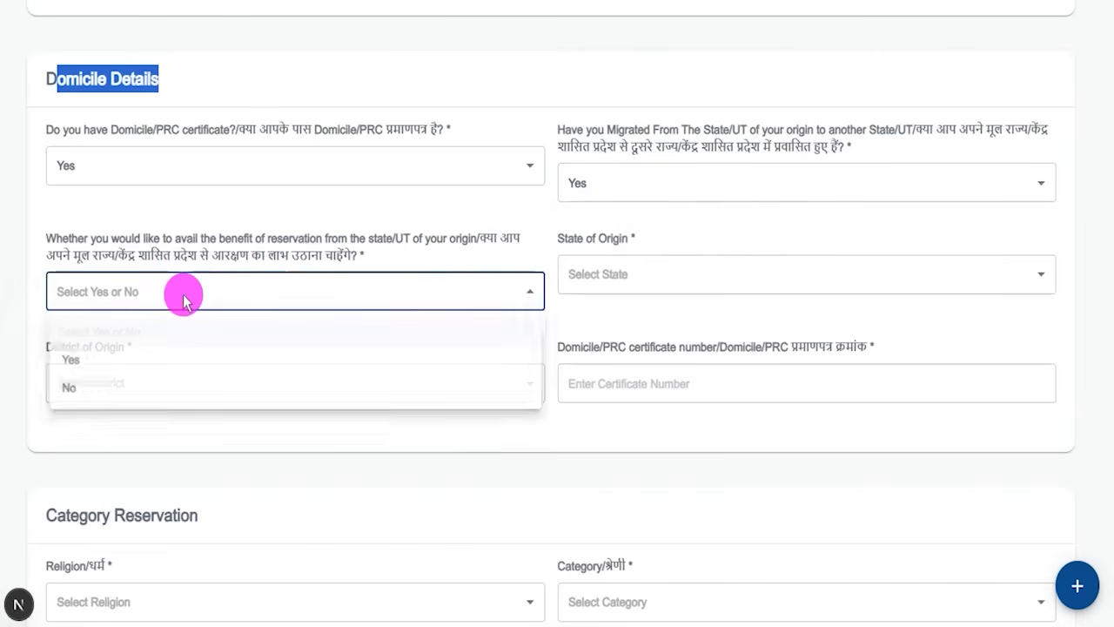
left_click(78, 360)
left_click(608, 277)
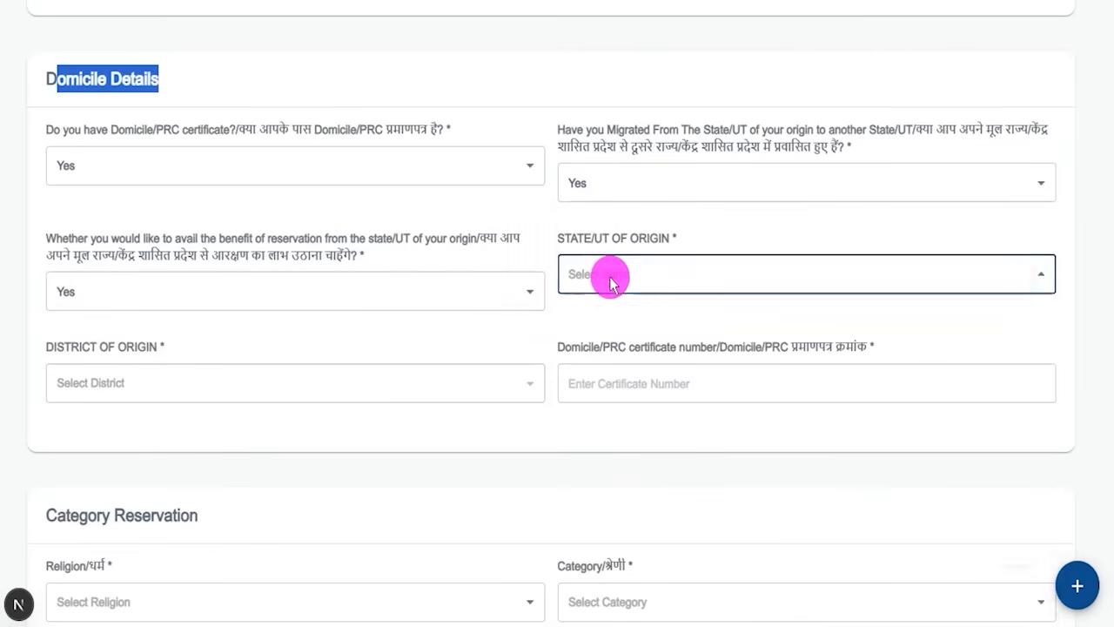
left_click(227, 294)
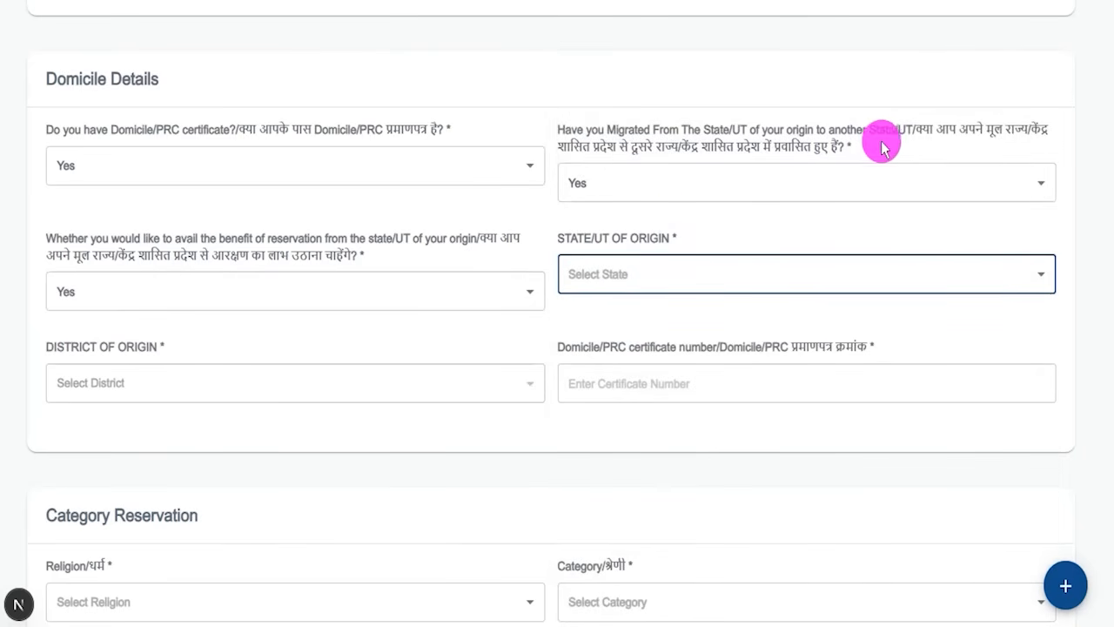
left_click(649, 183)
left_click(579, 278)
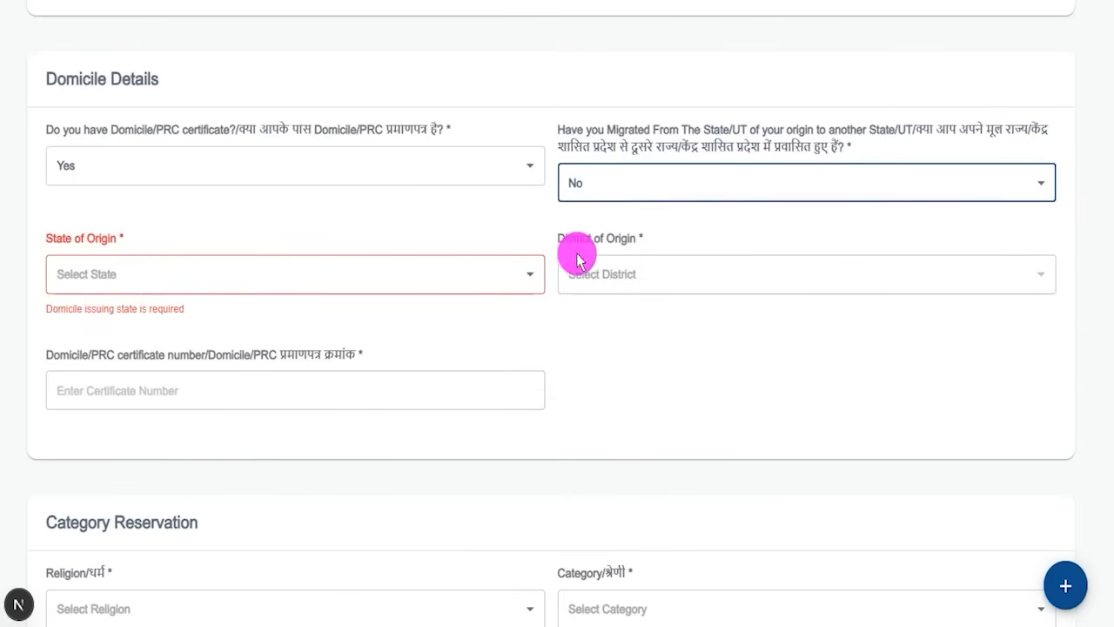
Step: Set the state of origin to UTTAR PRADESH and the district of origin to Shahjahanpur
left_click(137, 280)
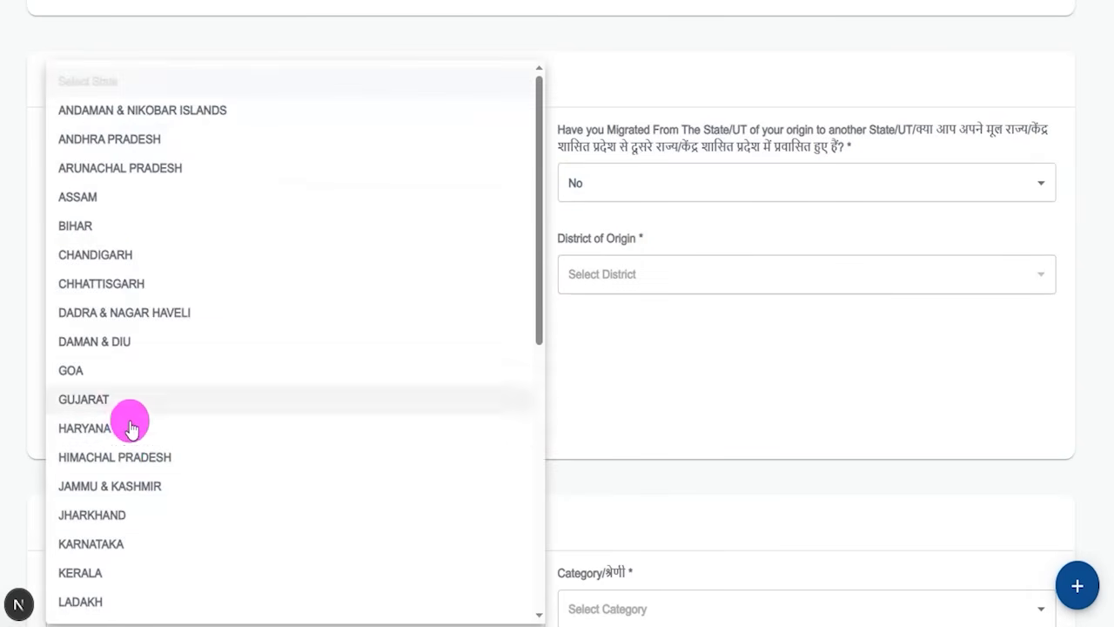
scroll(122, 435, "down", 5)
left_click(110, 572)
left_click(666, 277)
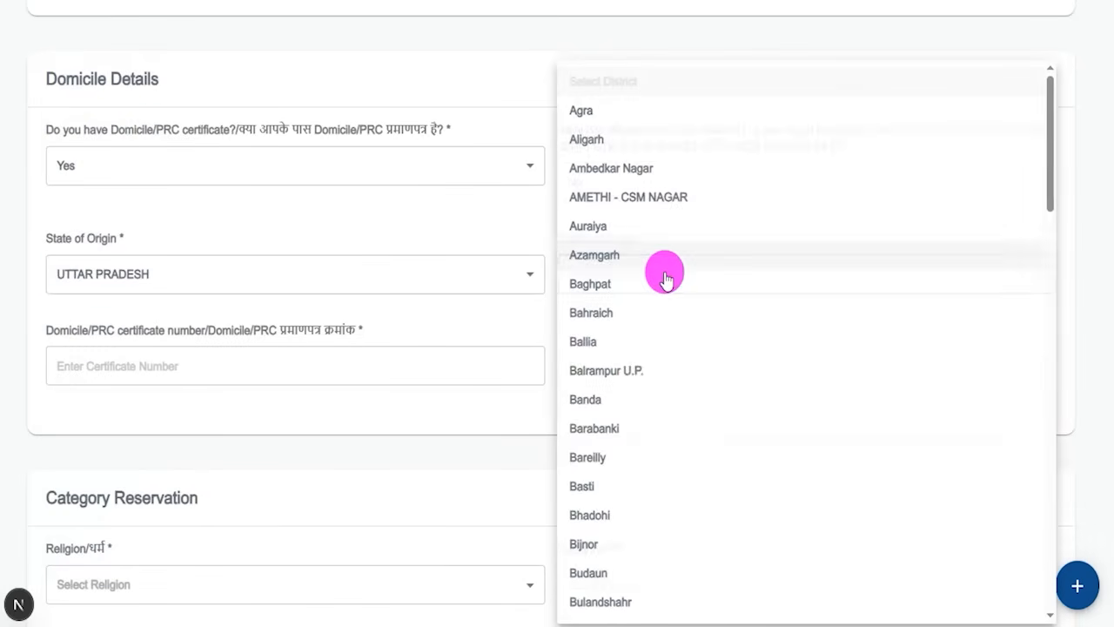
scroll(642, 383, "down", 5)
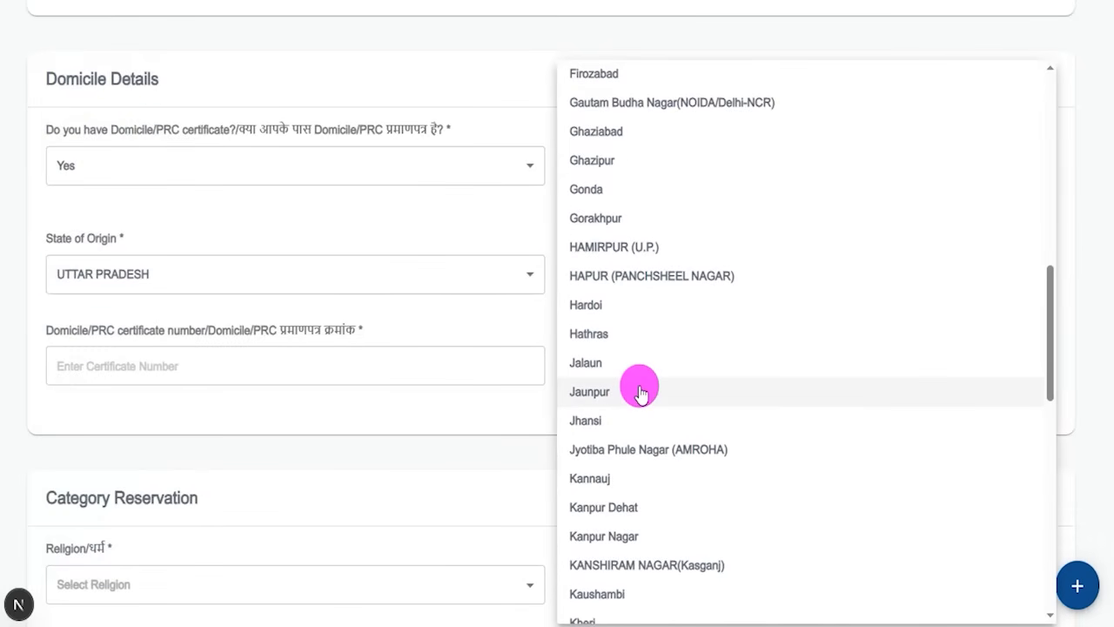
scroll(640, 387, "down", 5)
left_click(601, 526)
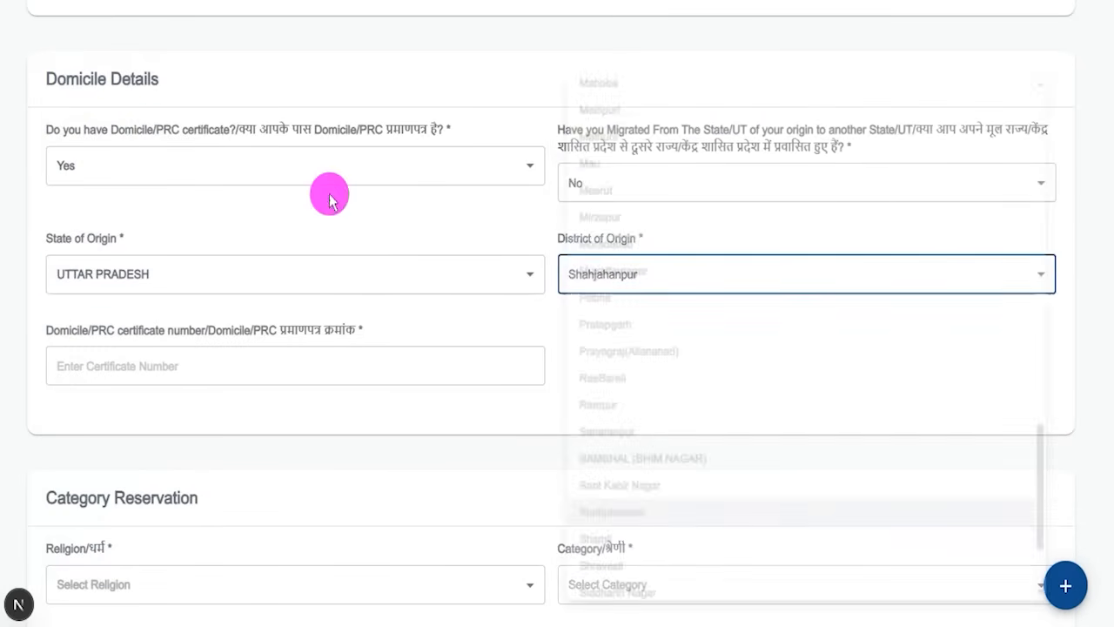
Step: Review the Domicile/PRC certificate number field and change the answer about having a Domicile/PRC certificate to No
left_click_drag(99, 330, 202, 331)
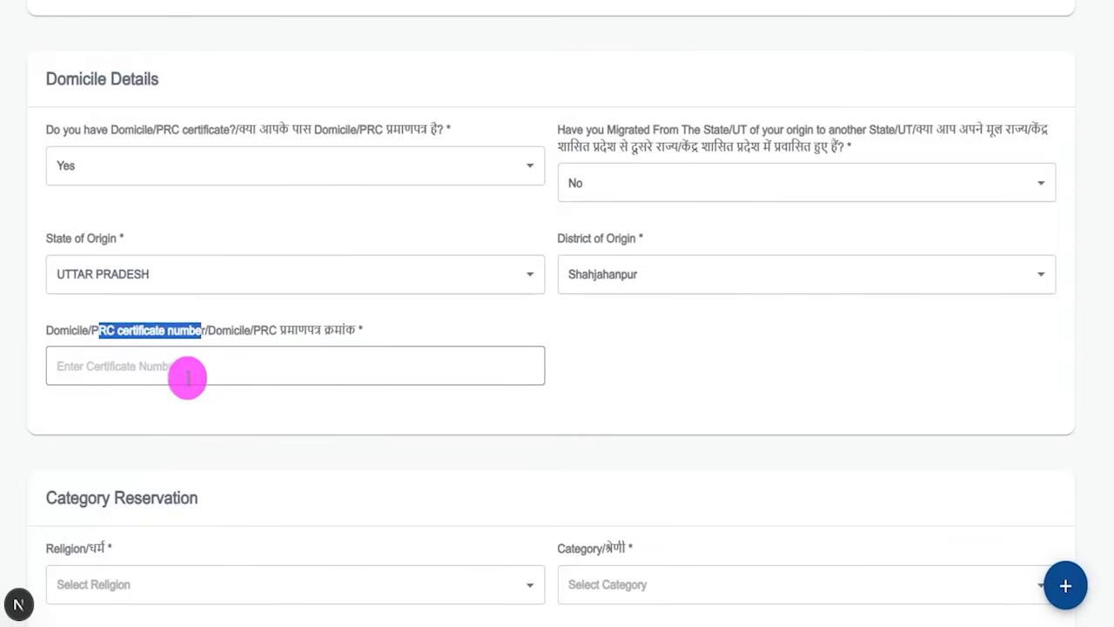
left_click(189, 370)
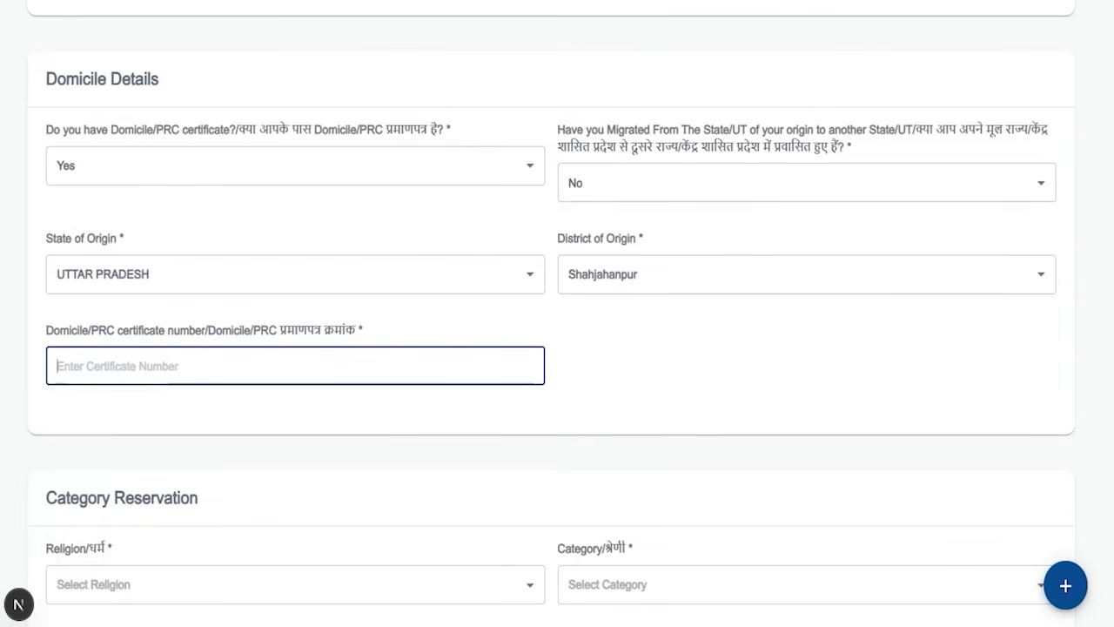
left_click(316, 351)
left_click_drag(310, 361, 362, 305)
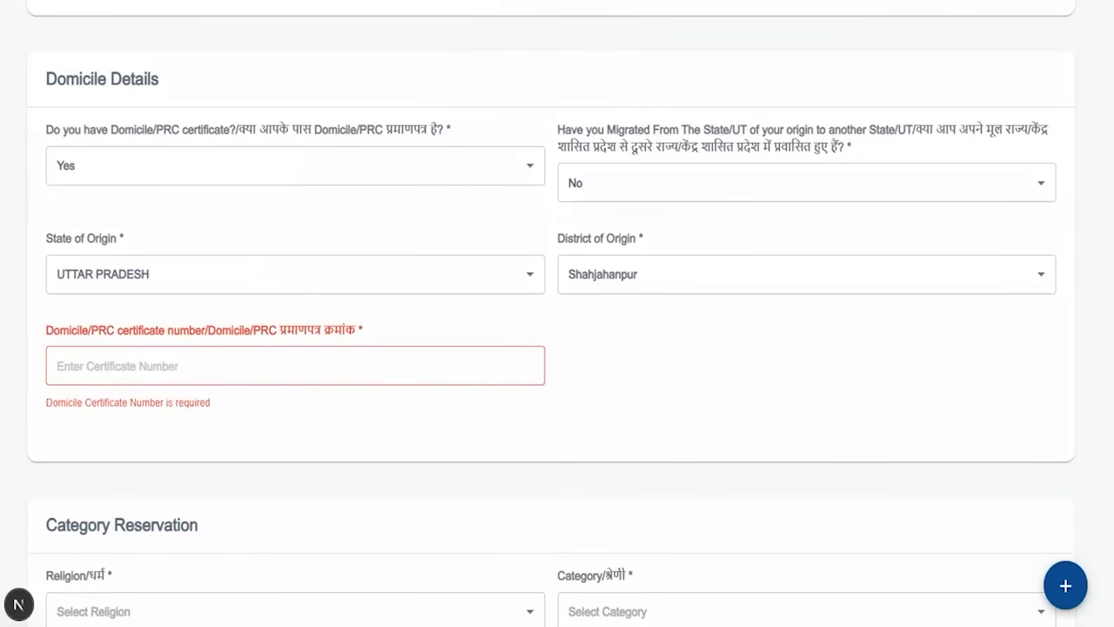
left_click(85, 179)
left_click(69, 269)
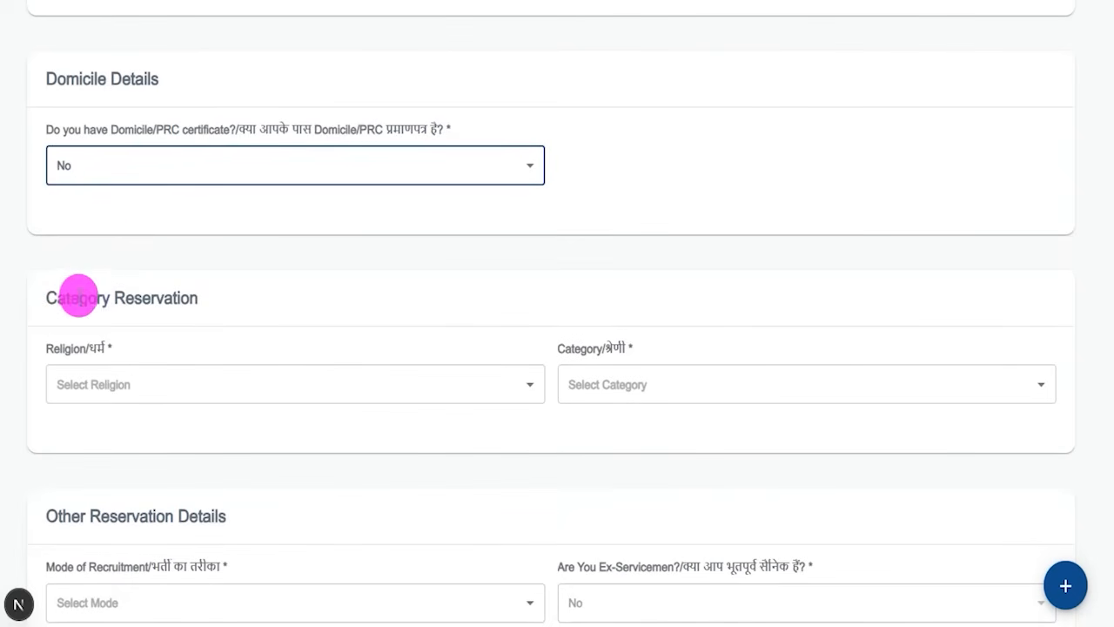
Step: In the Category Reservation section, set the religion to Hindu and the category to SC
left_click_drag(61, 297, 238, 291)
scroll(244, 289, "down", 2)
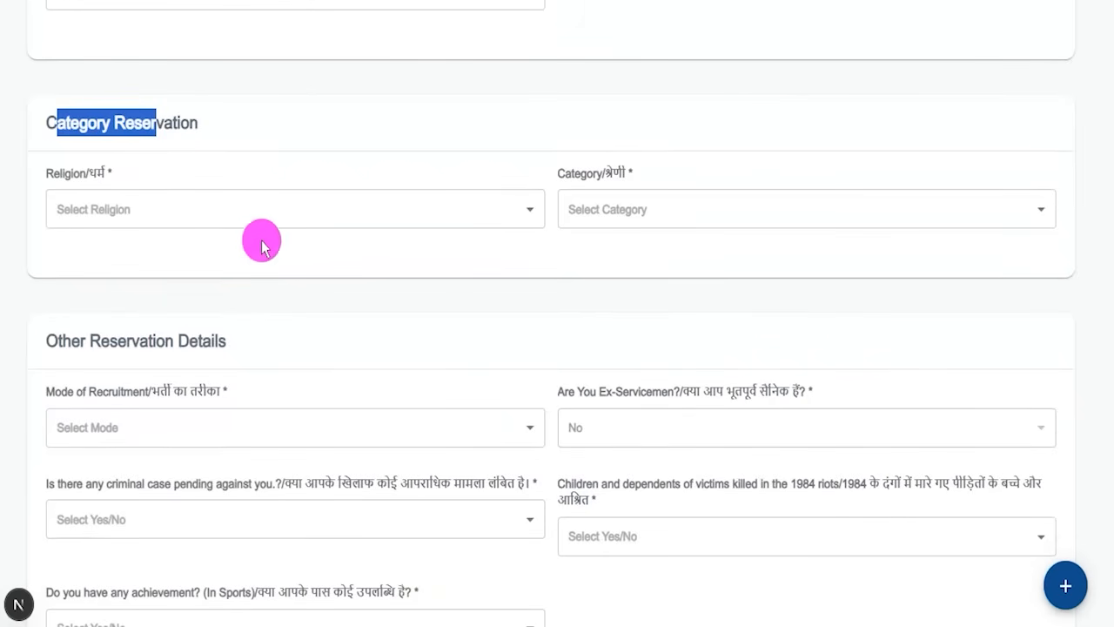
left_click(98, 218)
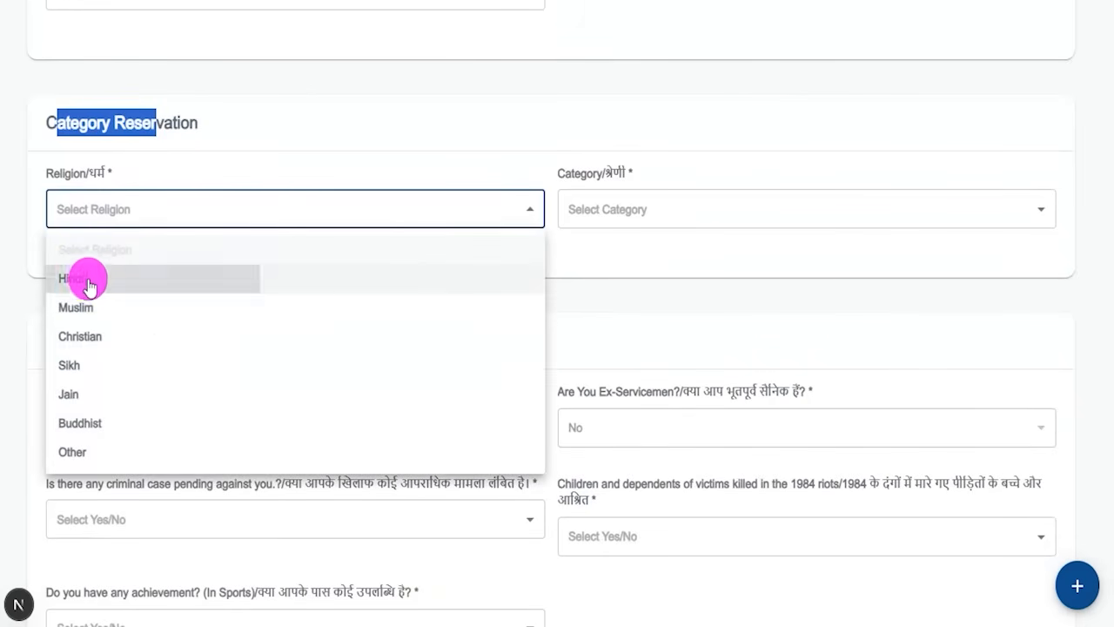
left_click(87, 280)
left_click(665, 209)
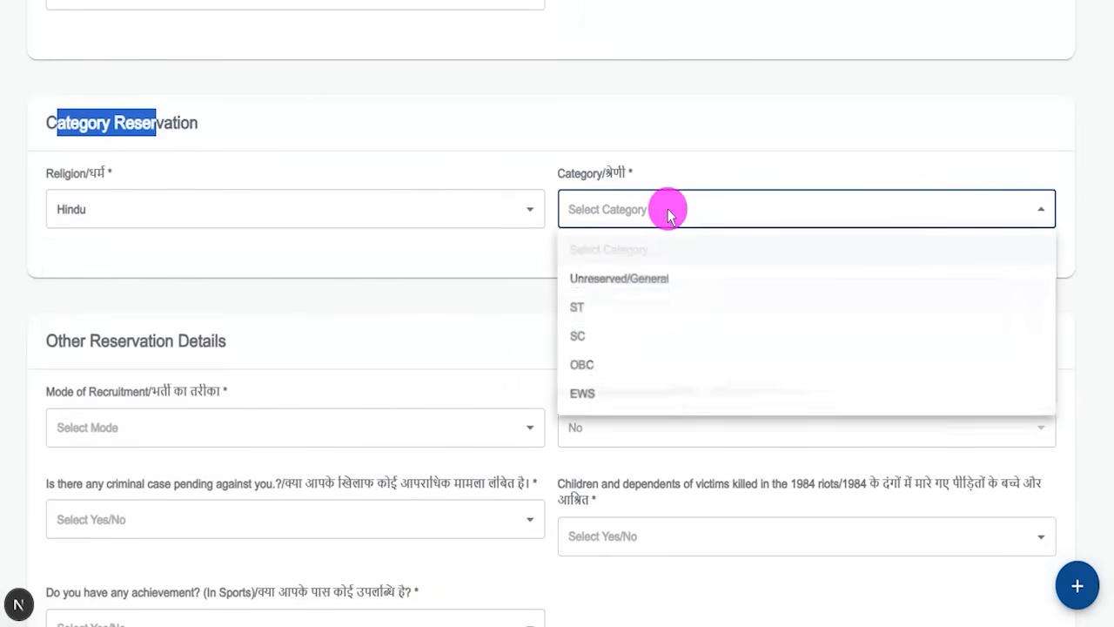
left_click(581, 337)
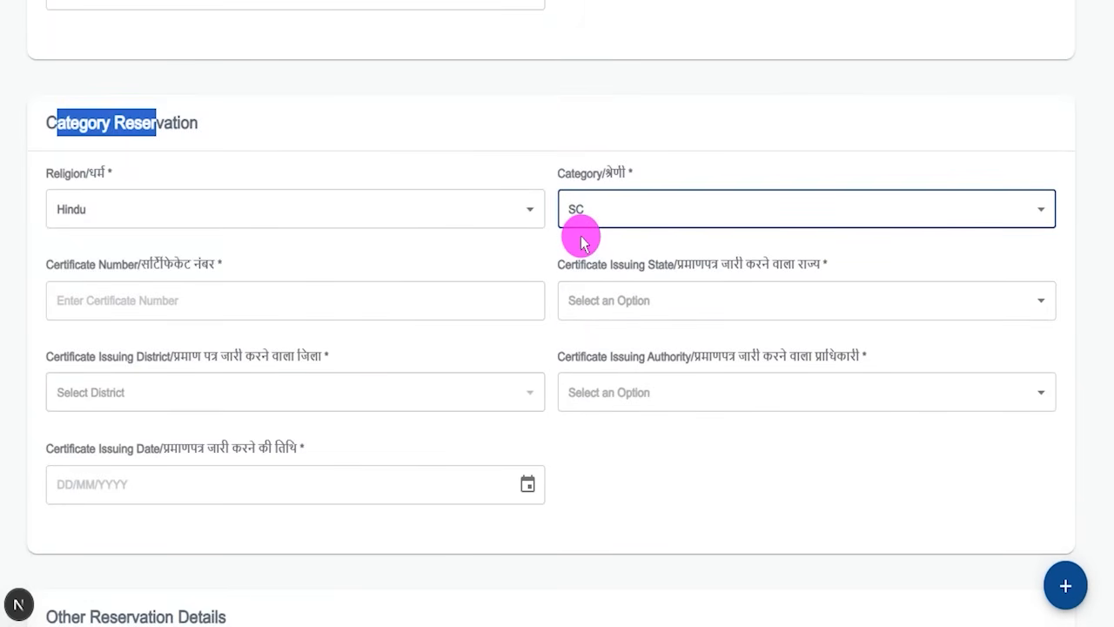
Step: Leave the category certificate number empty and set the certificate's issuing state to UTTAR PRADESH and issuing district to Bareilly
left_click_drag(75, 263, 173, 262)
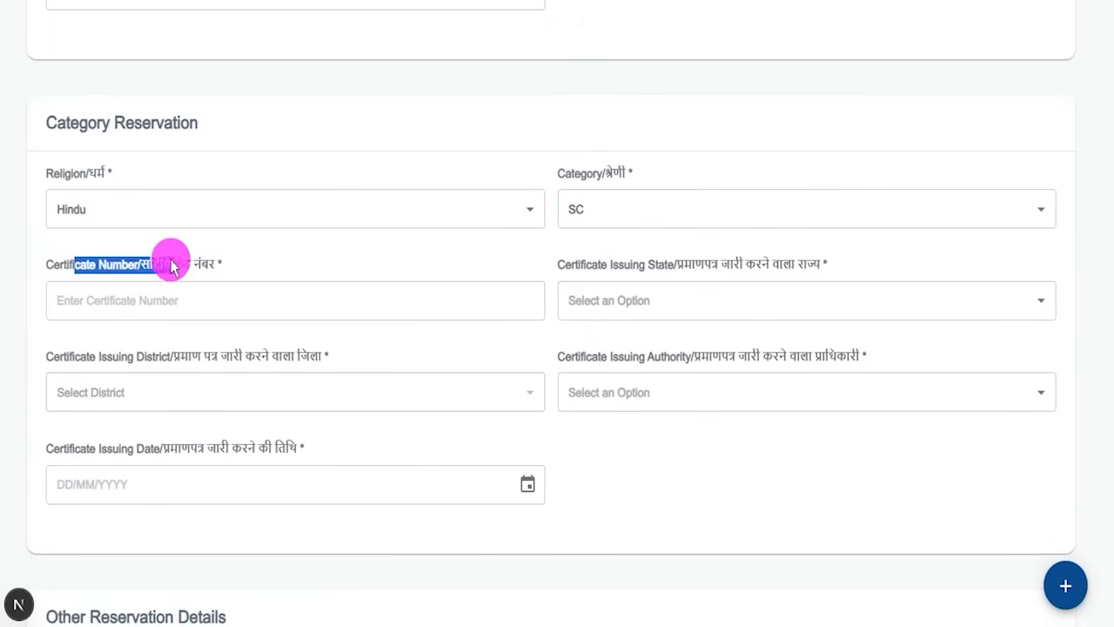
left_click(122, 300)
left_click(581, 315)
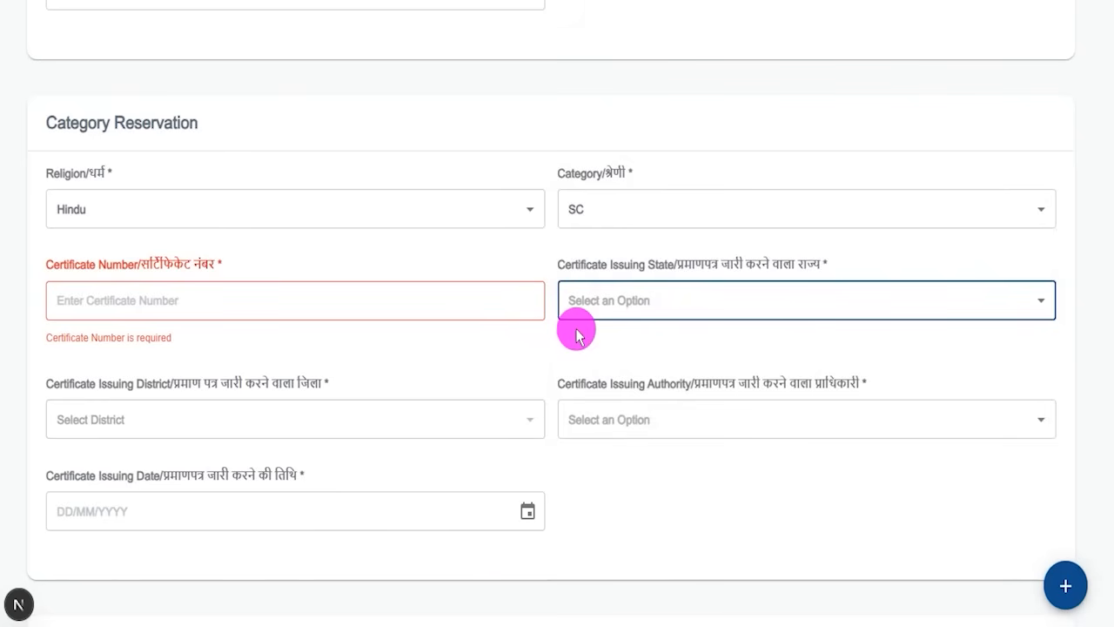
left_click(623, 300)
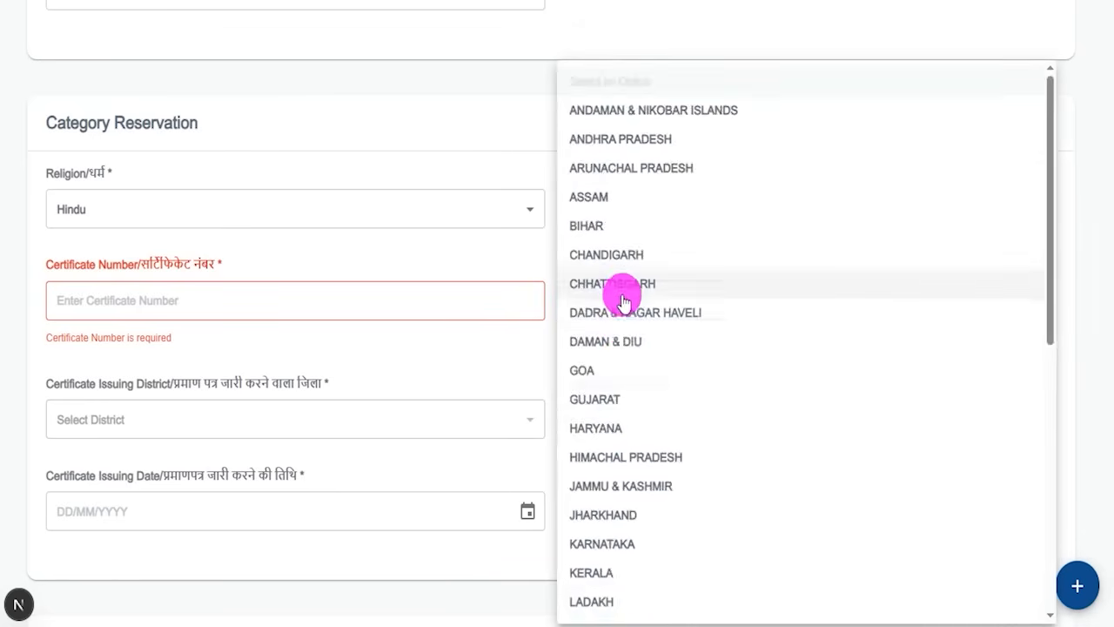
scroll(614, 348, "down", 5)
left_click(614, 572)
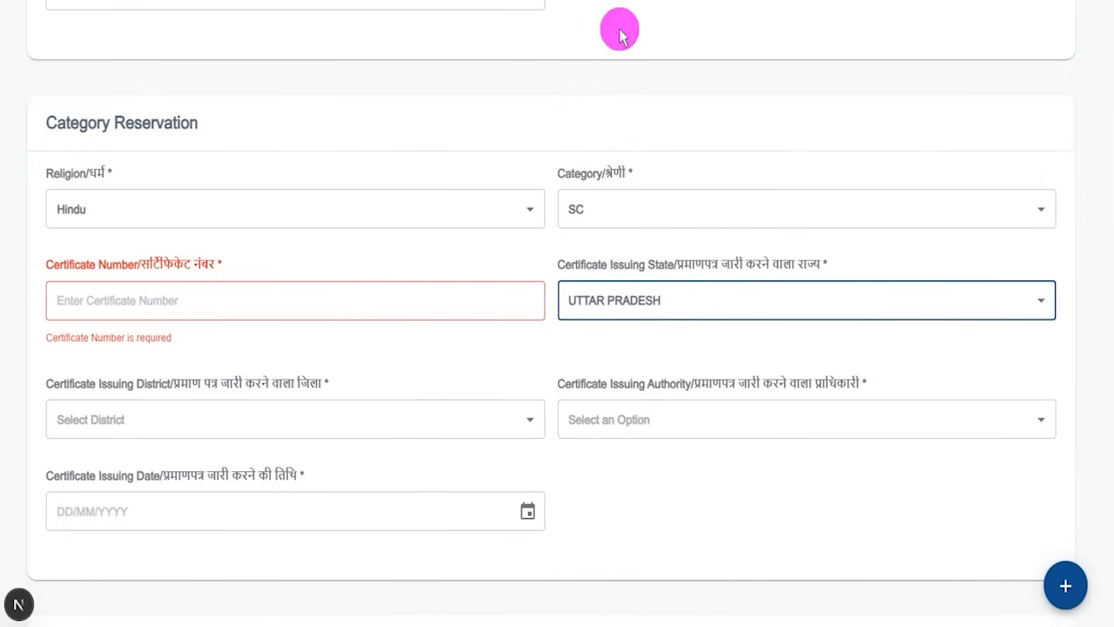
left_click(138, 425)
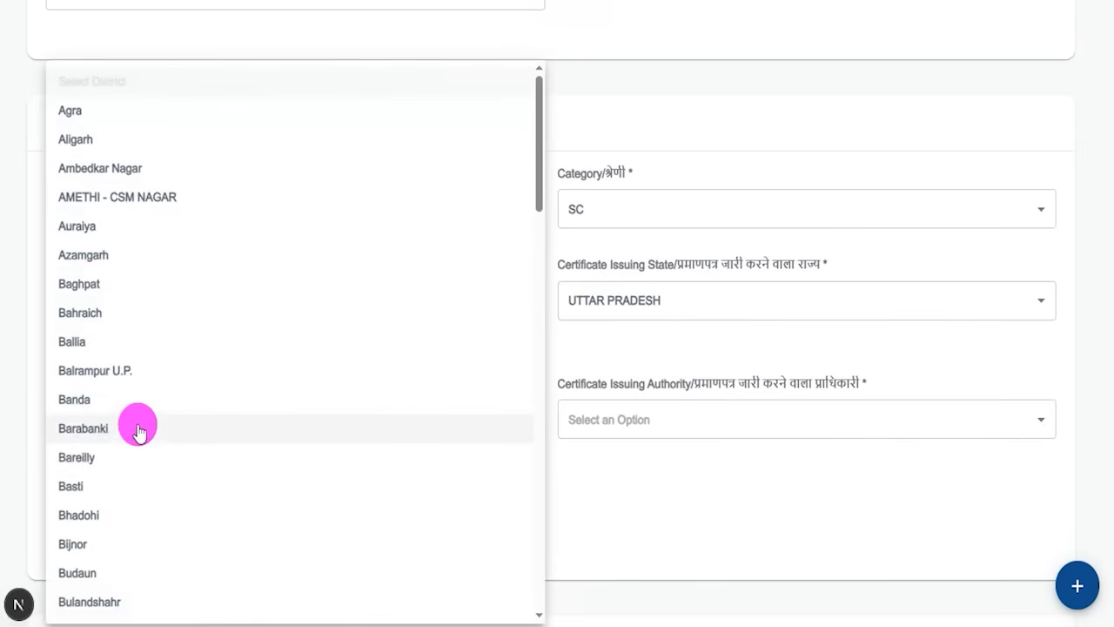
left_click(375, 456)
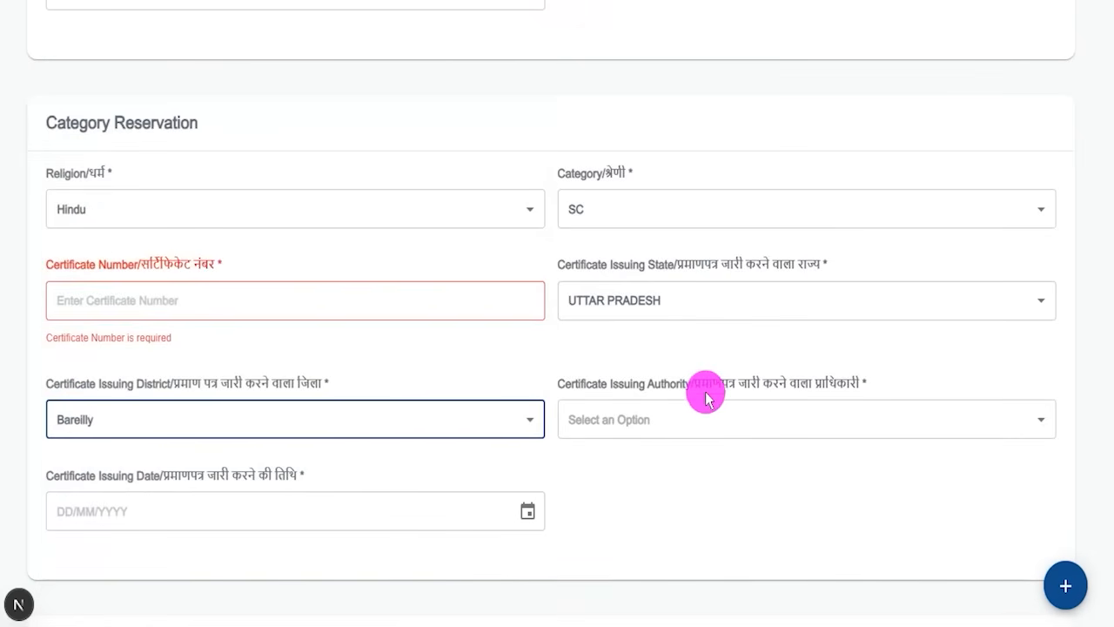
Step: Set the category certificate's issuing authority to District Magistrate (DM) and check the issuing date calendar without picking a date
left_click(651, 422)
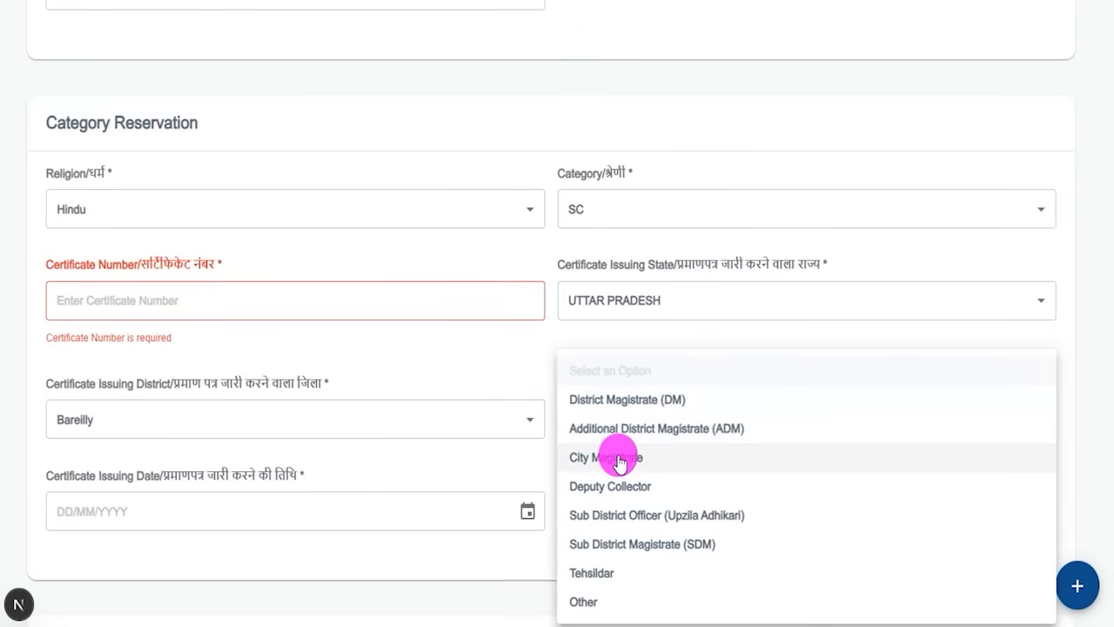
left_click(631, 396)
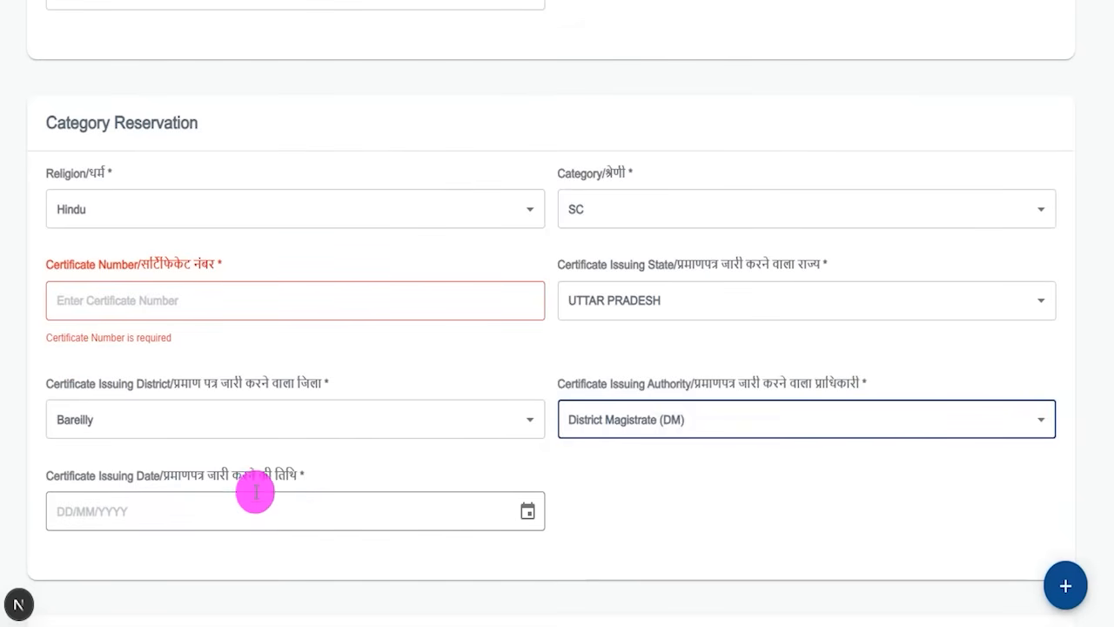
left_click(527, 514)
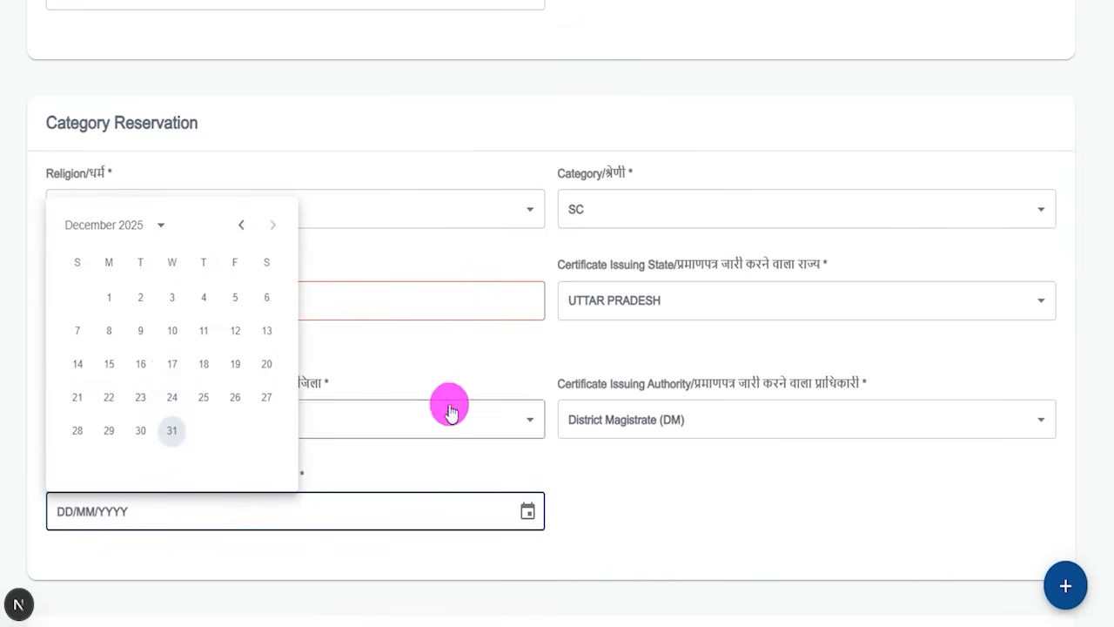
left_click(559, 505)
Step: In the Other Reservation Details section, set the mode of recruitment to Direct entry(DE)
scroll(559, 505, "down", 5)
scroll(559, 504, "down", 1)
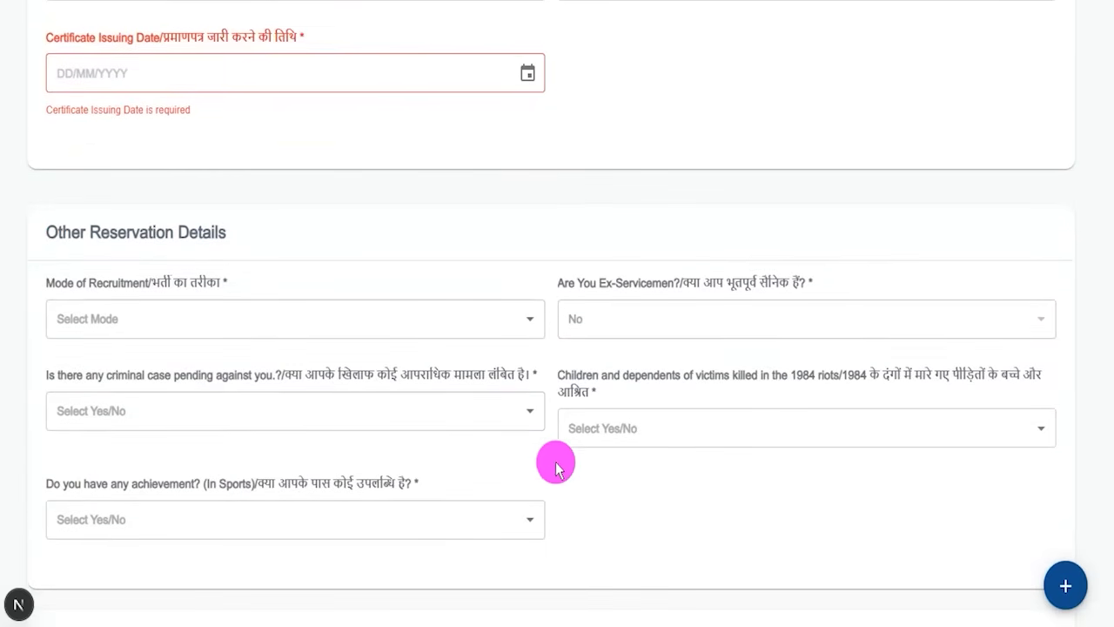
left_click_drag(102, 231, 171, 231)
scroll(139, 235, "down", 2)
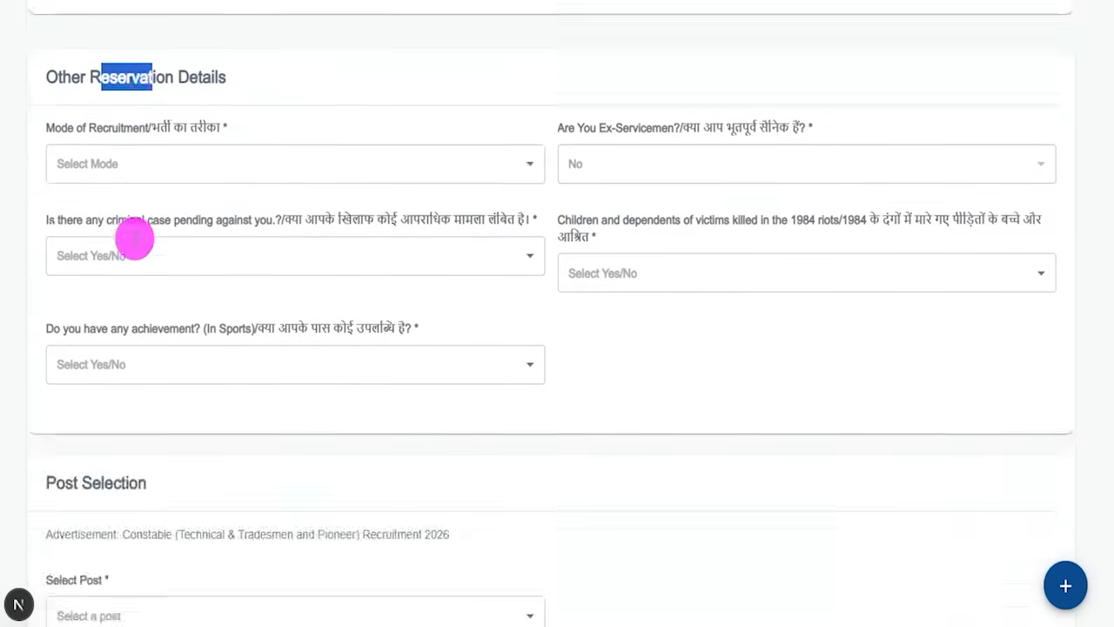
left_click(165, 143)
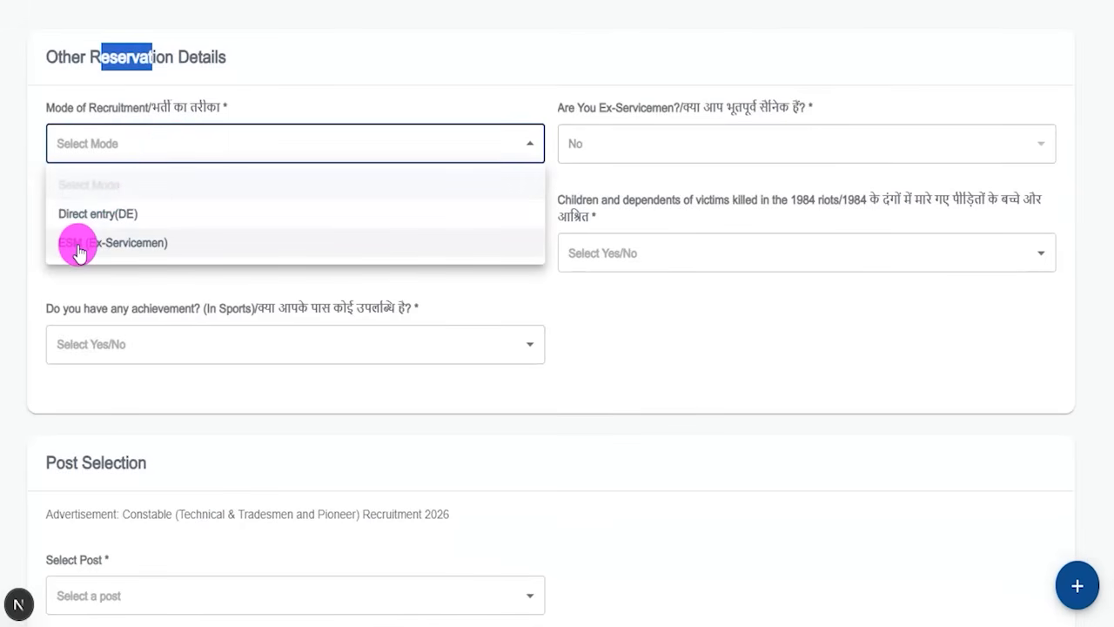
left_click(111, 215)
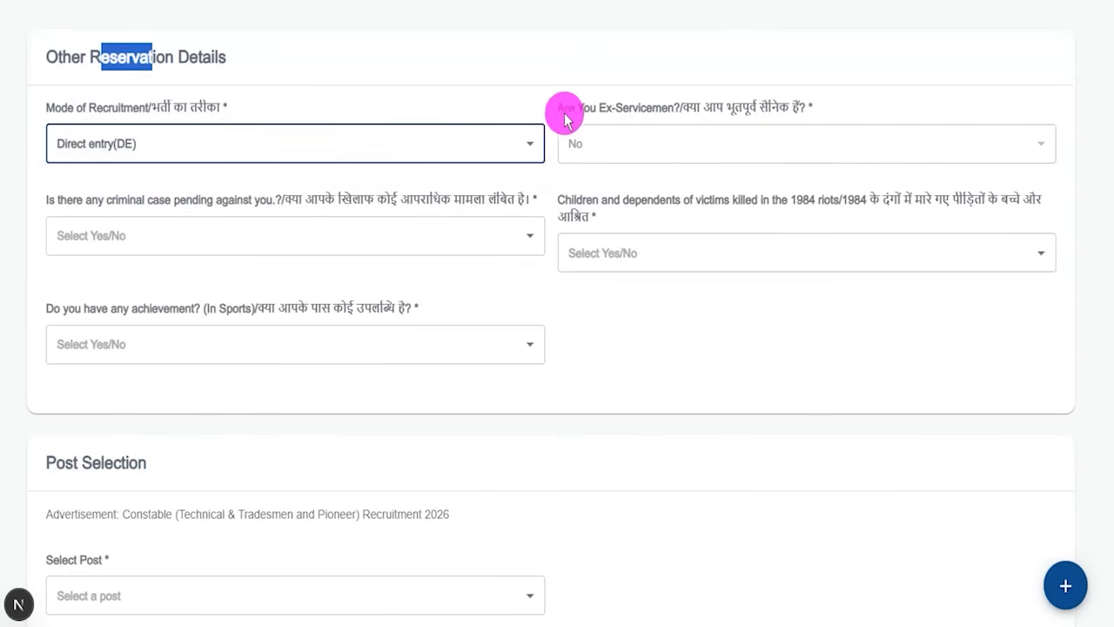
Step: Try ESM (Ex-Servicemen) as the mode of recruitment and review the Ex-Servicemen Certificate No field
left_click(199, 153)
left_click(344, 255)
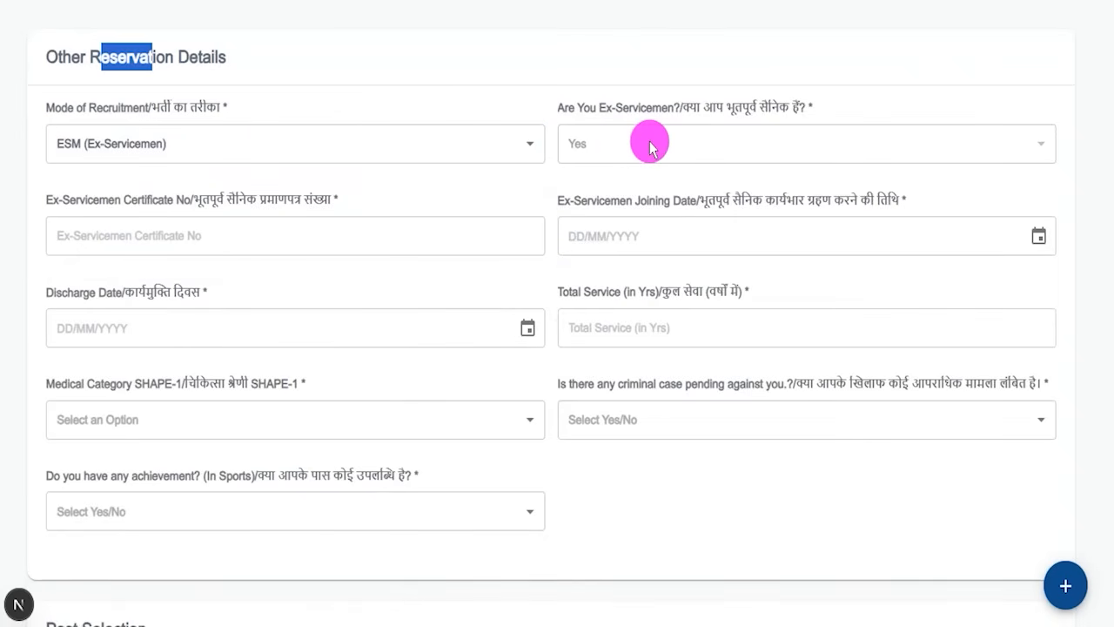
left_click(188, 235)
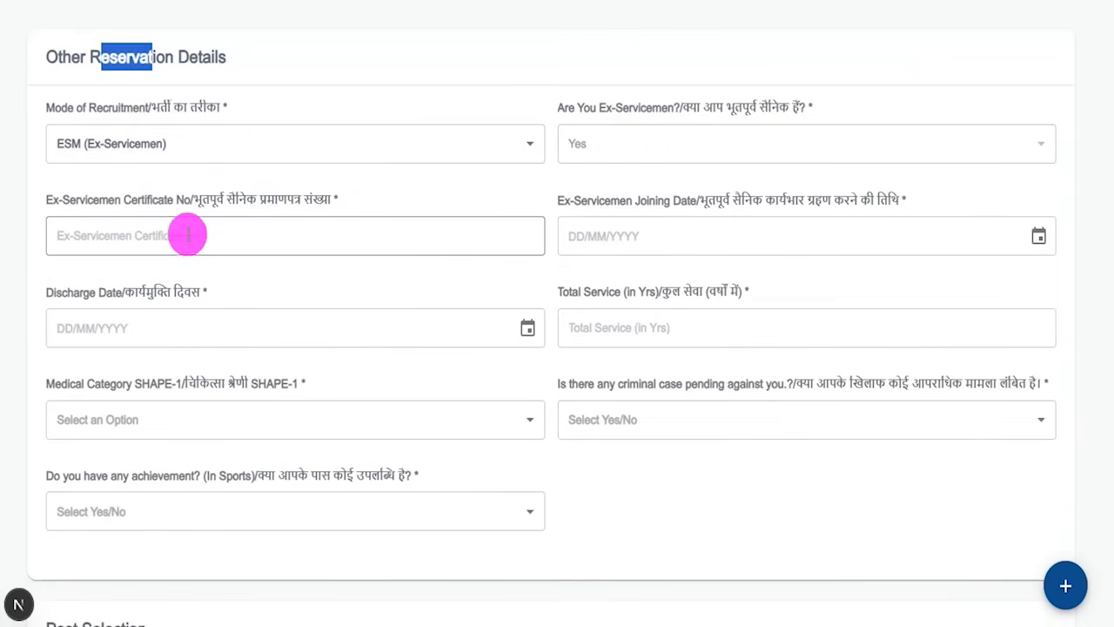
left_click_drag(107, 202, 157, 226)
left_click(145, 235)
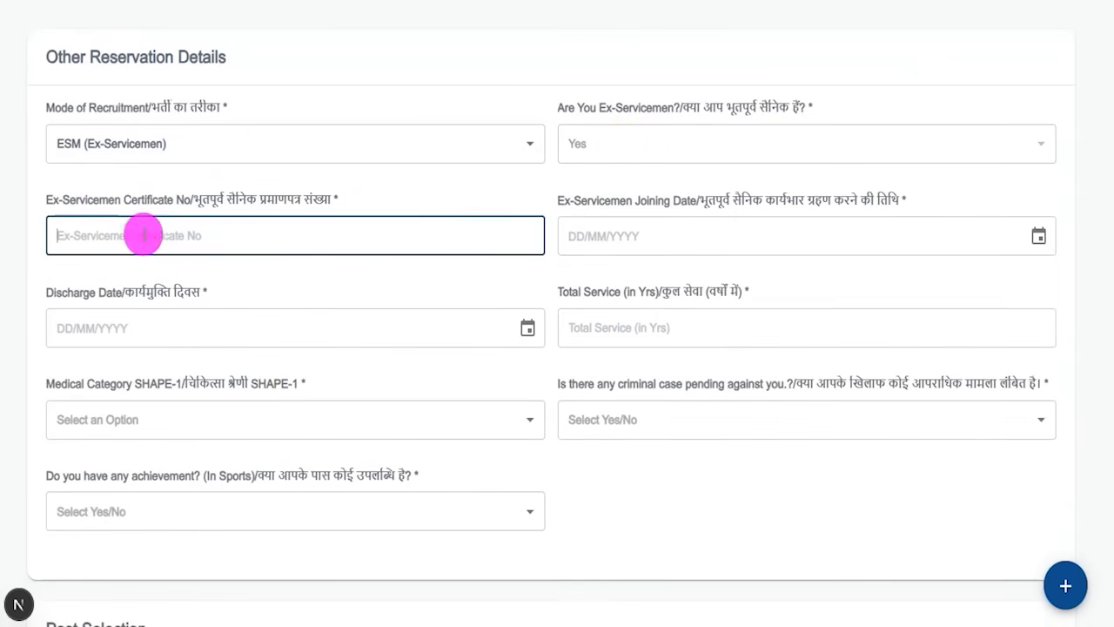
Step: Review the ex-servicemen joining date, discharge date and total service fields, and return the mode of recruitment to Direct entry(DE)
left_click(712, 230)
left_click(1038, 236)
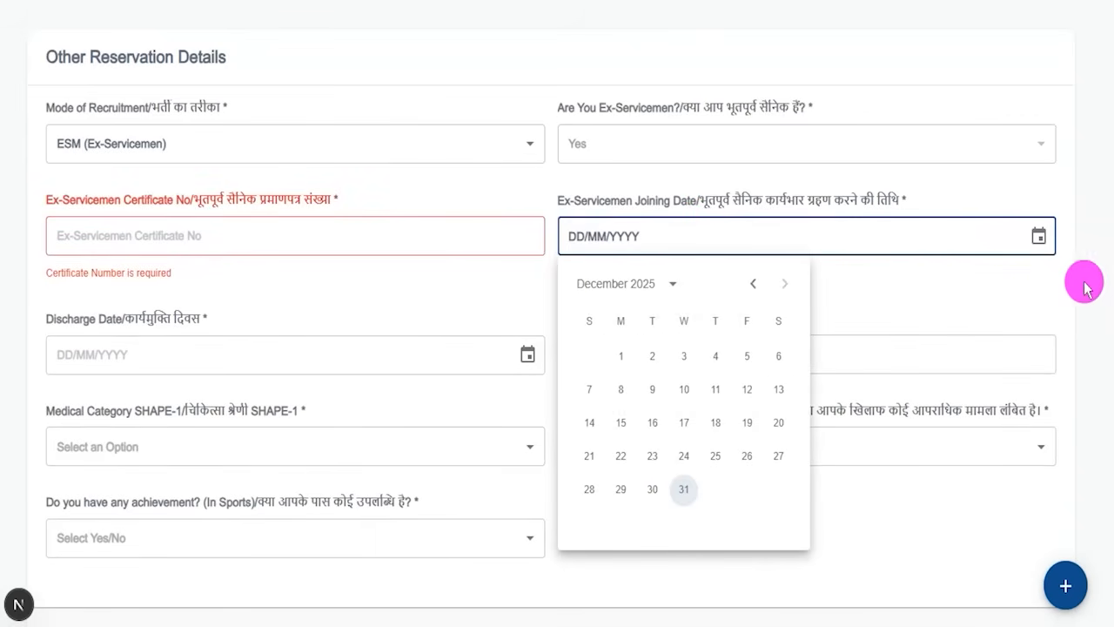
left_click(267, 398)
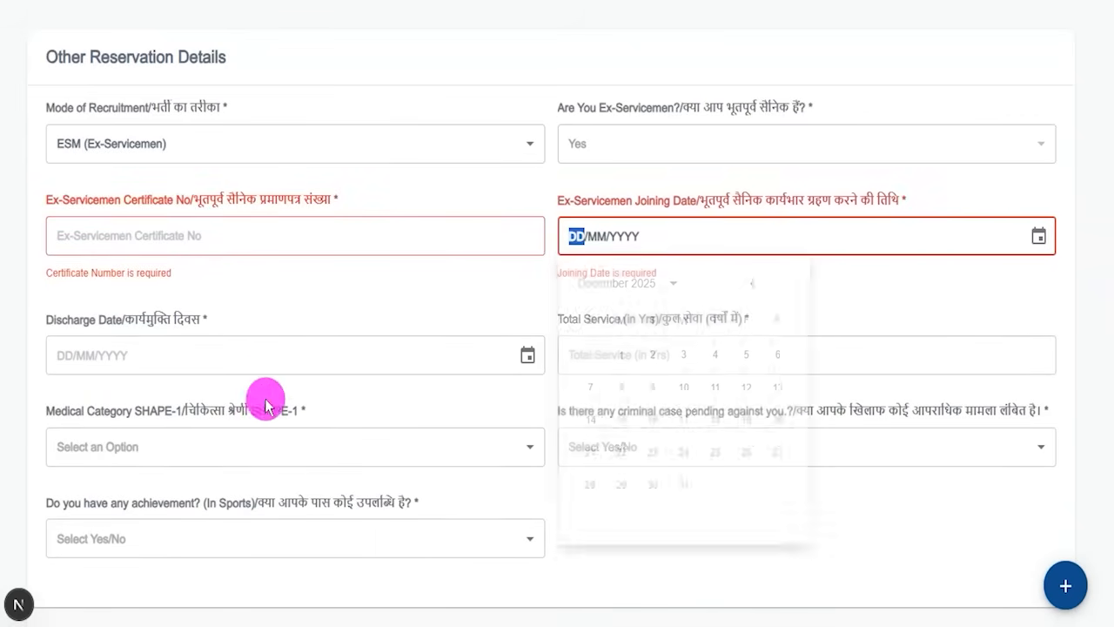
left_click(528, 356)
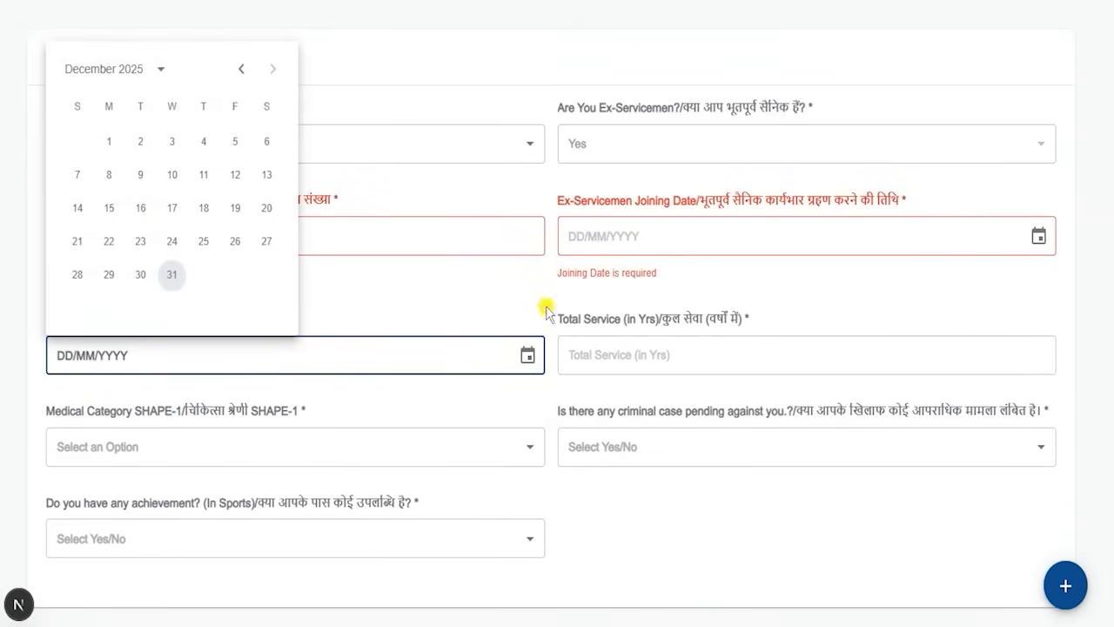
left_click(236, 355)
left_click_drag(585, 319, 671, 320)
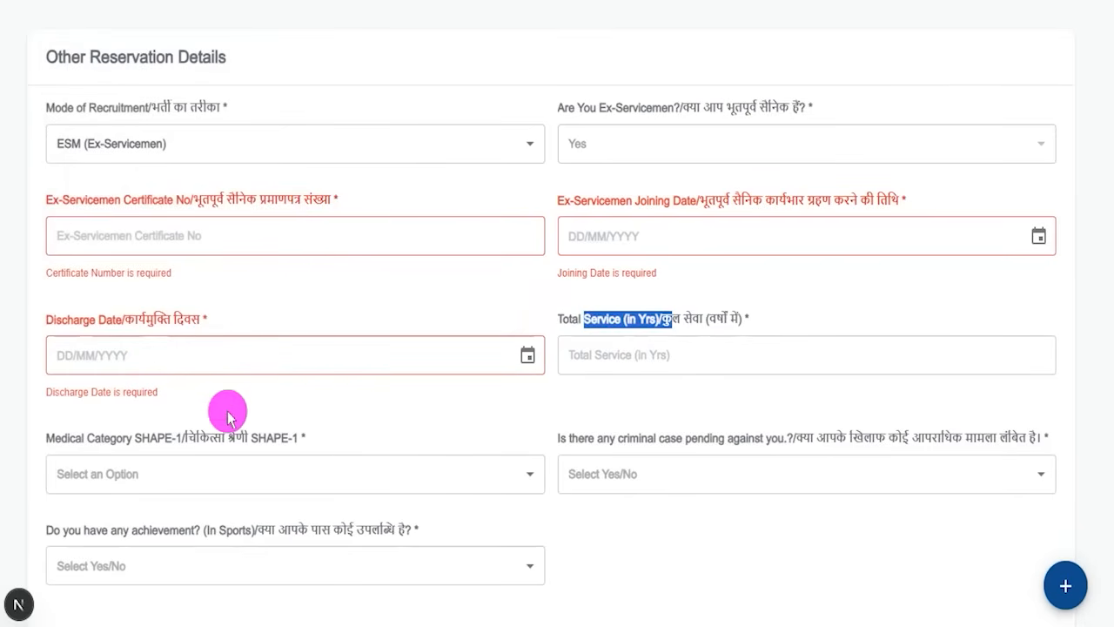
left_click(156, 143)
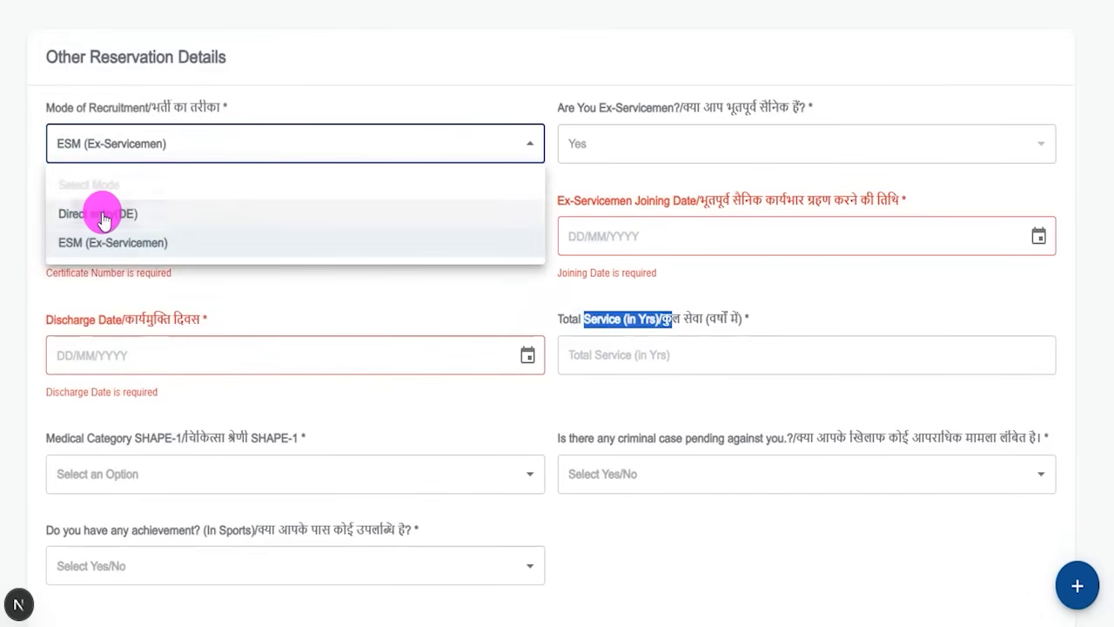
left_click(101, 215)
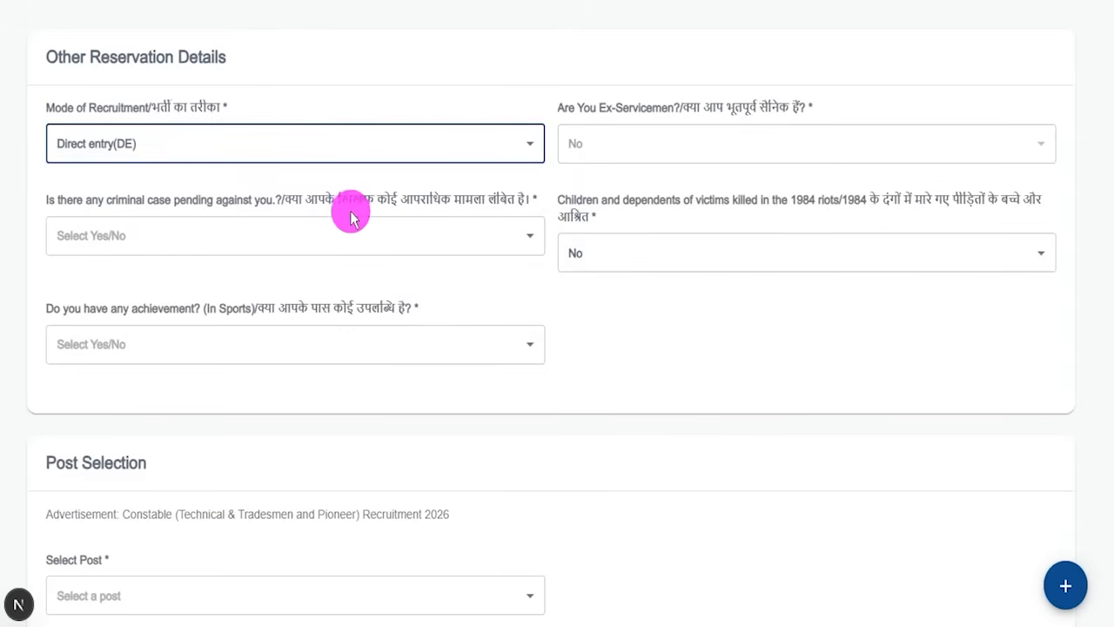
Step: Answer No to the question about a pending criminal case
left_click_drag(300, 209, 494, 207)
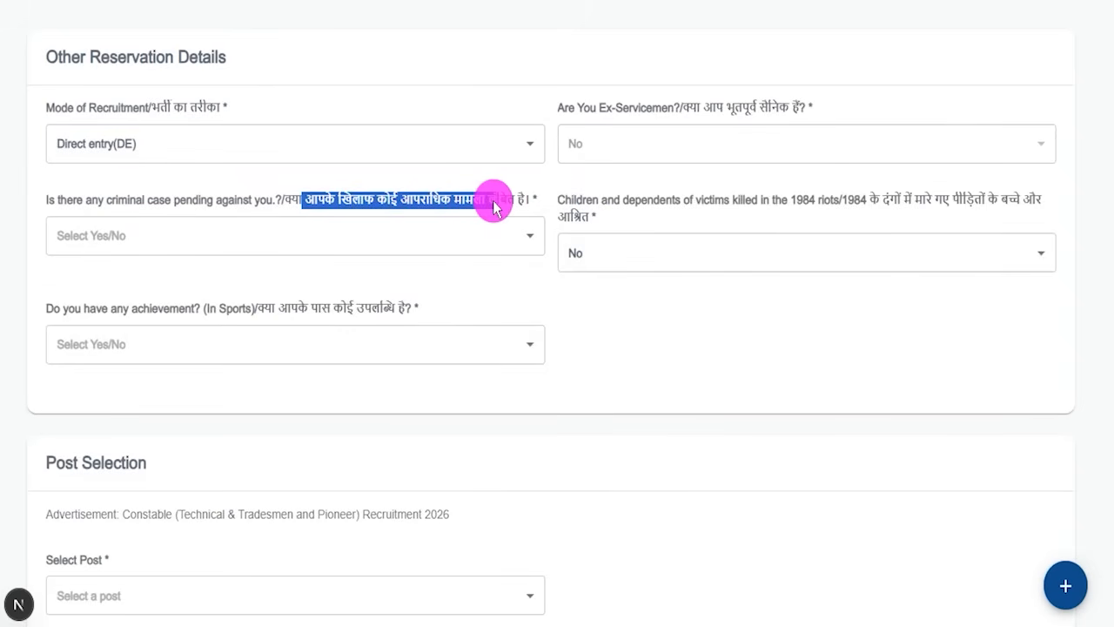
key("Down")
left_click(131, 243)
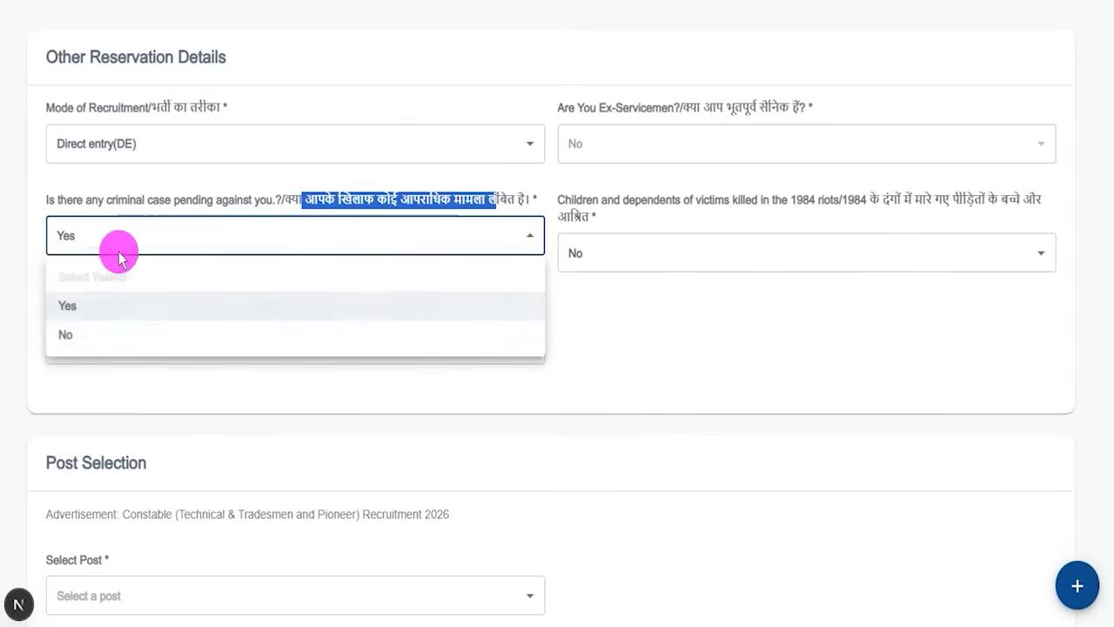
left_click(77, 334)
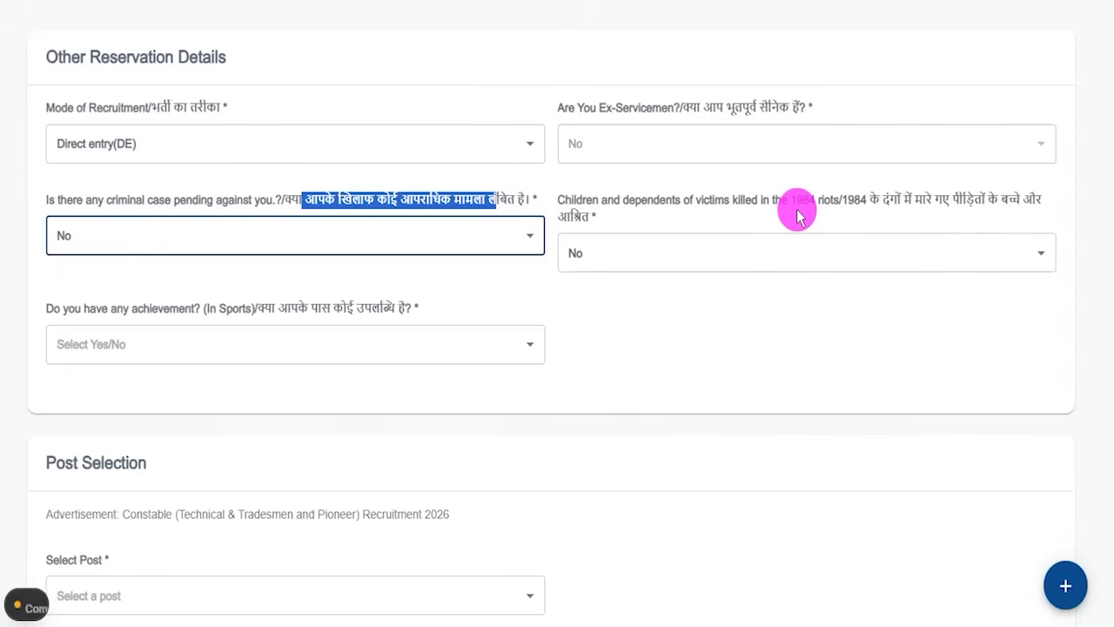
Step: Try Yes for the question about dependents of 1984 riot victims and return the answer to No
left_click_drag(793, 201, 908, 207)
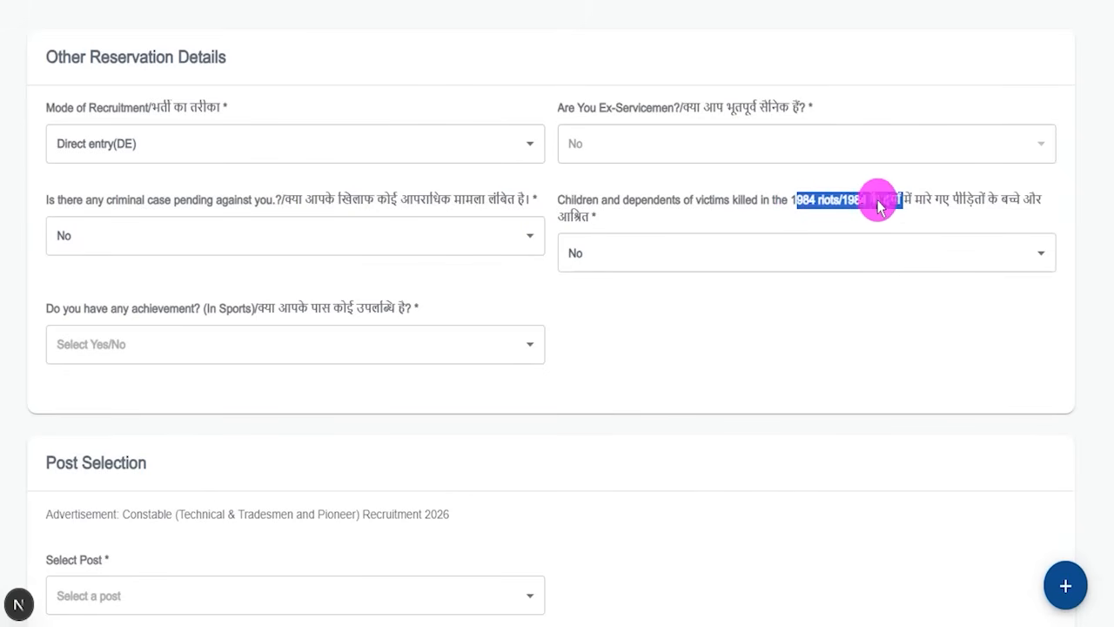
left_click(615, 261)
left_click(595, 320)
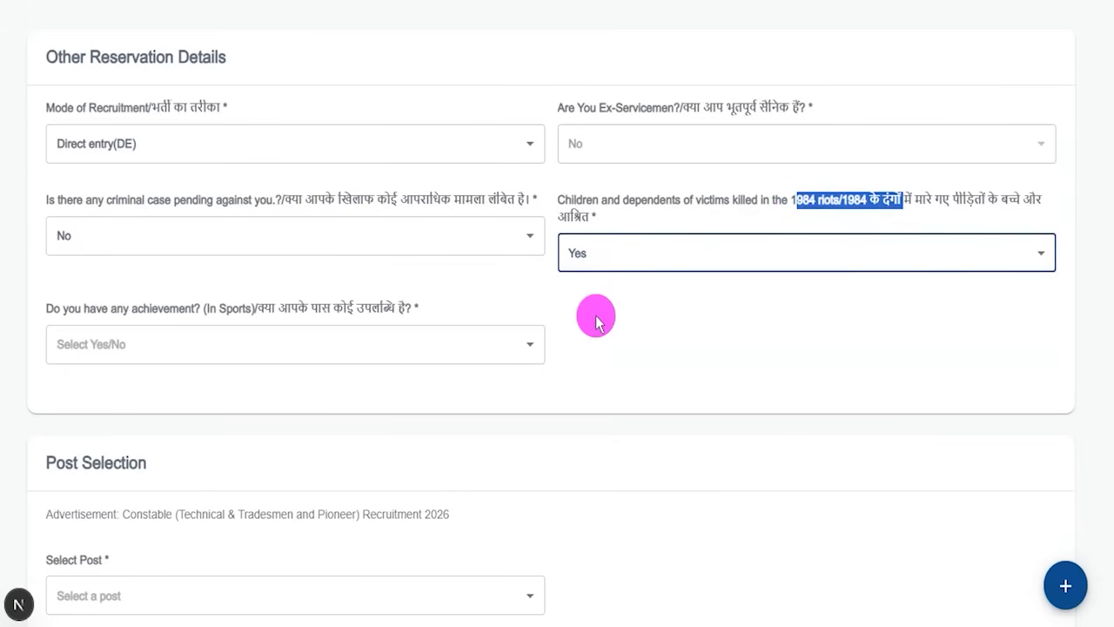
left_click(609, 251)
left_click(581, 348)
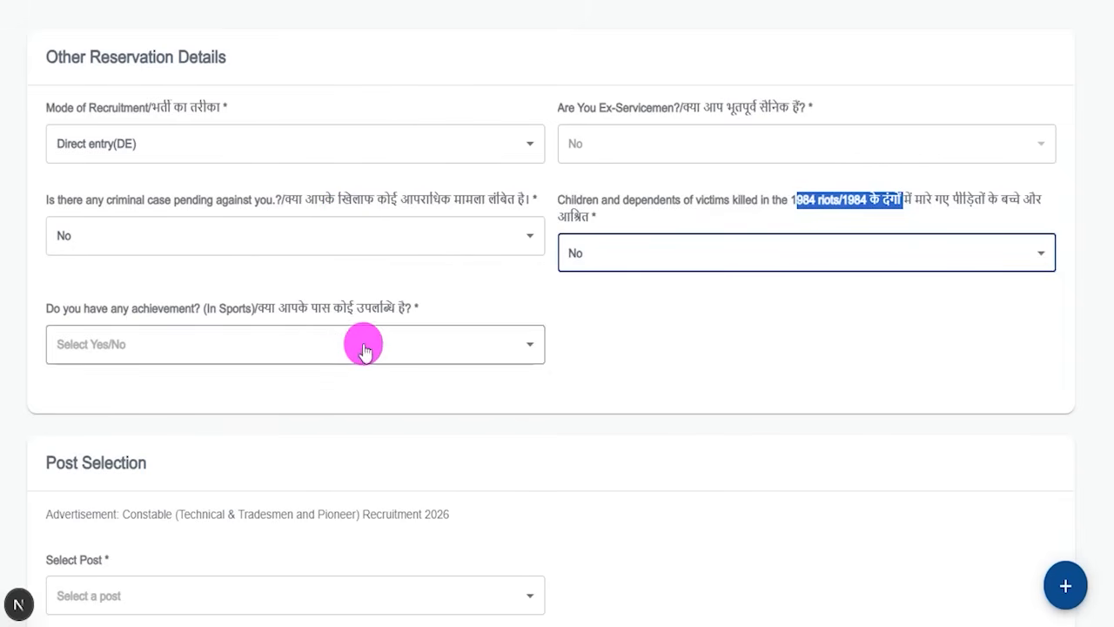
Step: Check the achievement details field under the Yes answer and answer the sports achievement question with No
left_click_drag(206, 310, 310, 309)
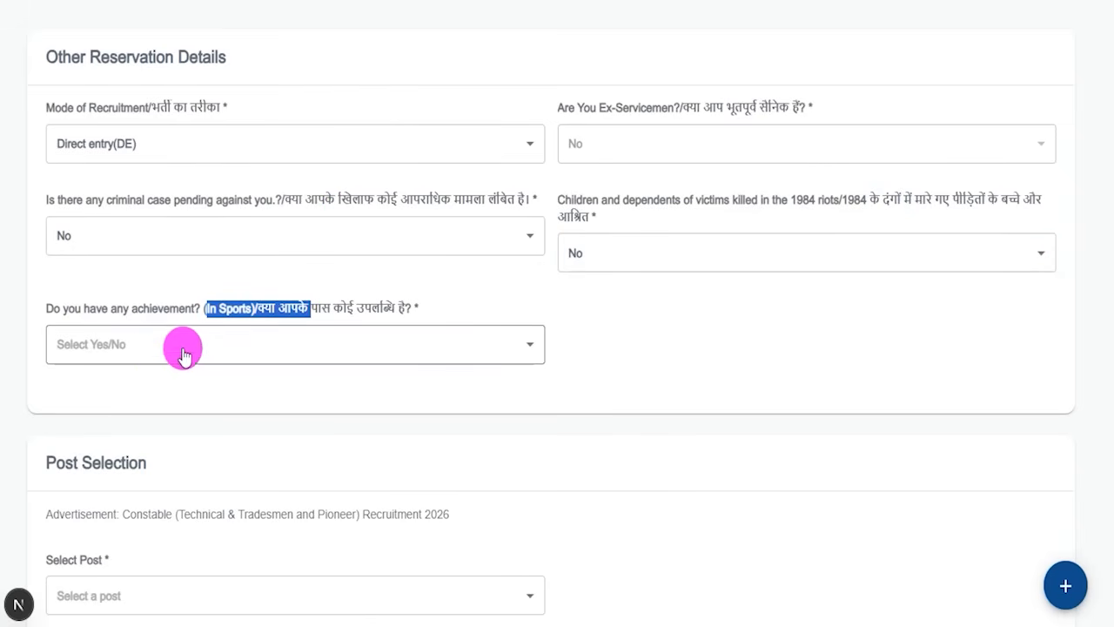
left_click(147, 357)
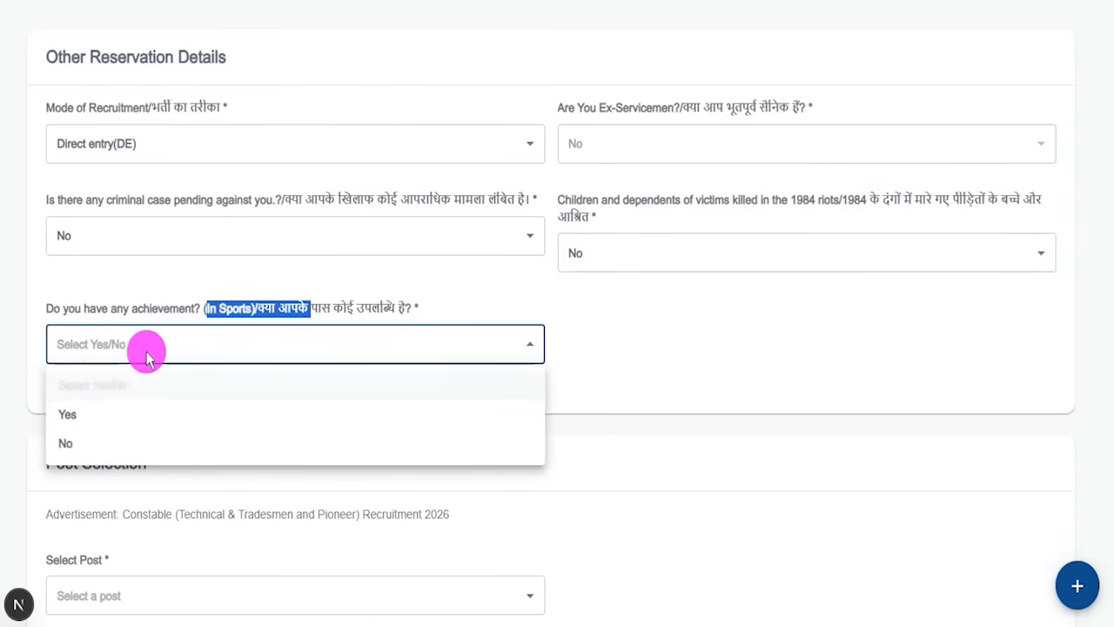
left_click(76, 416)
left_click(610, 334)
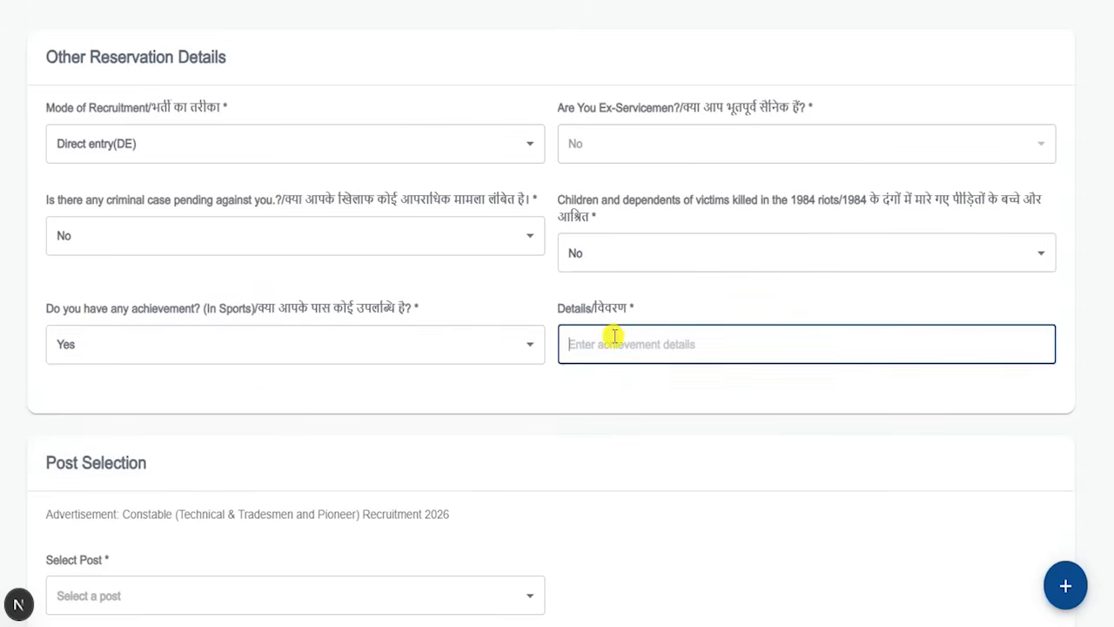
left_click(121, 342)
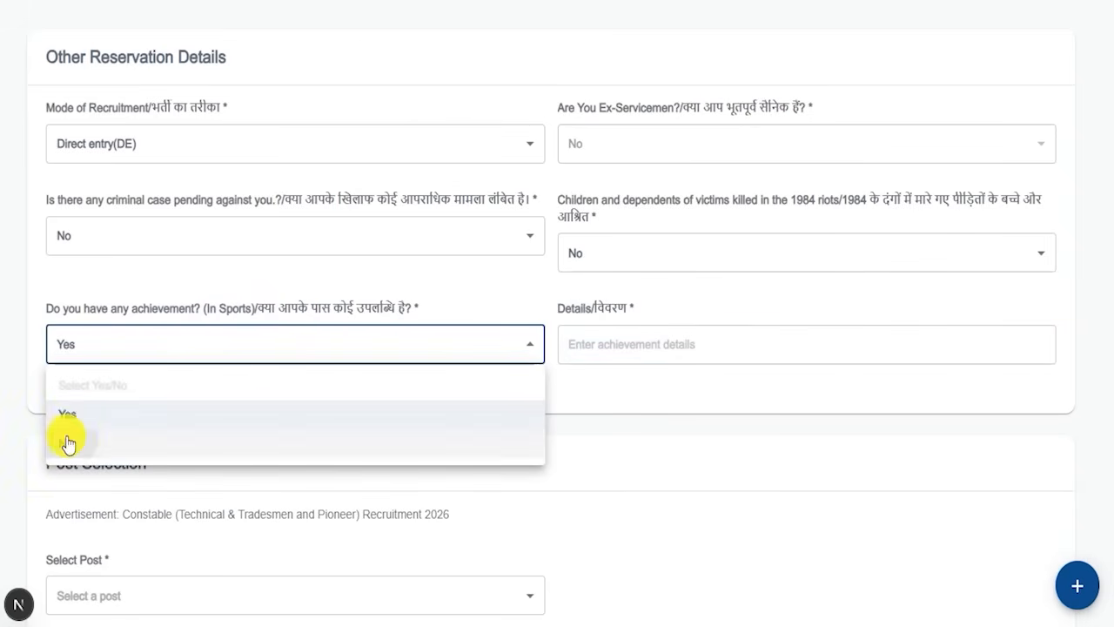
left_click(67, 440)
Step: Select Carpenter (MALE) as the post, save the personal details and proceed to Address Details
key("Tab")
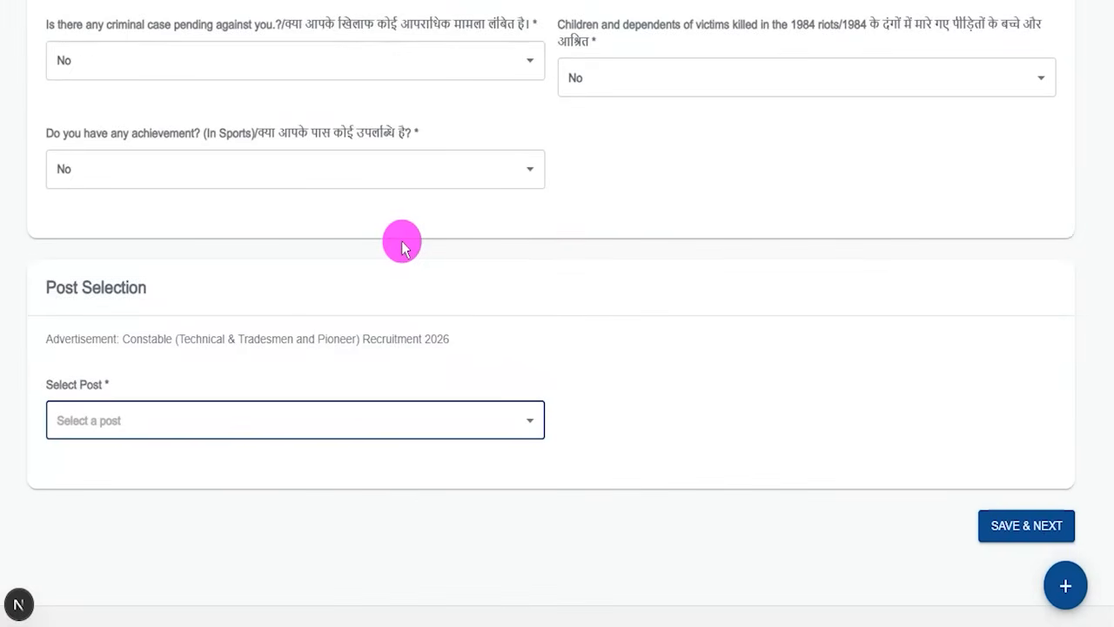
scroll(174, 218, "down", 2)
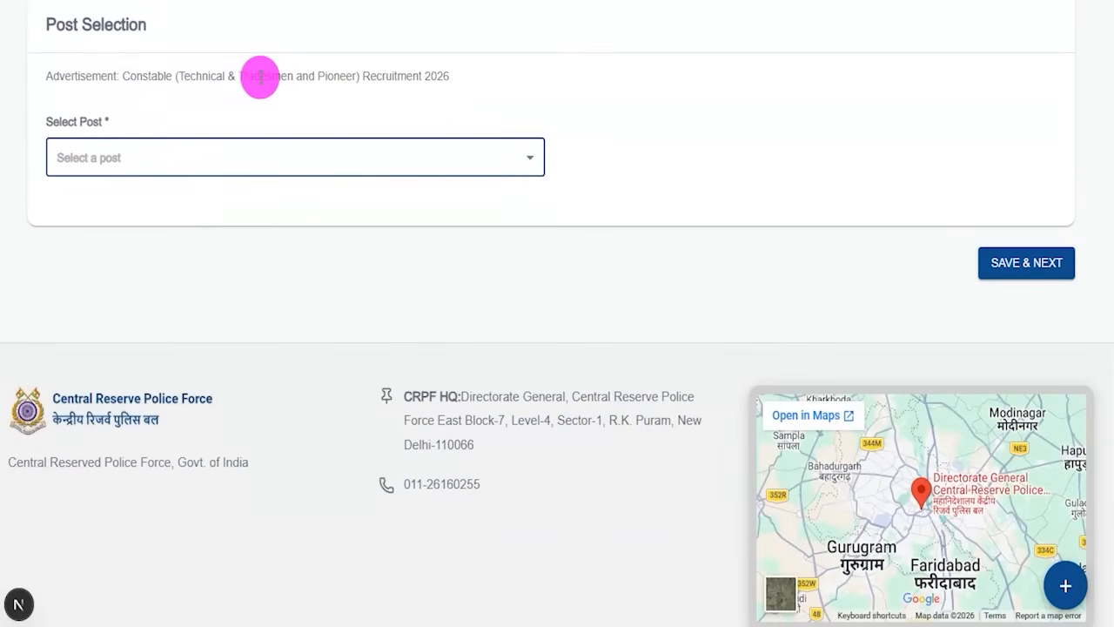
left_click(162, 160)
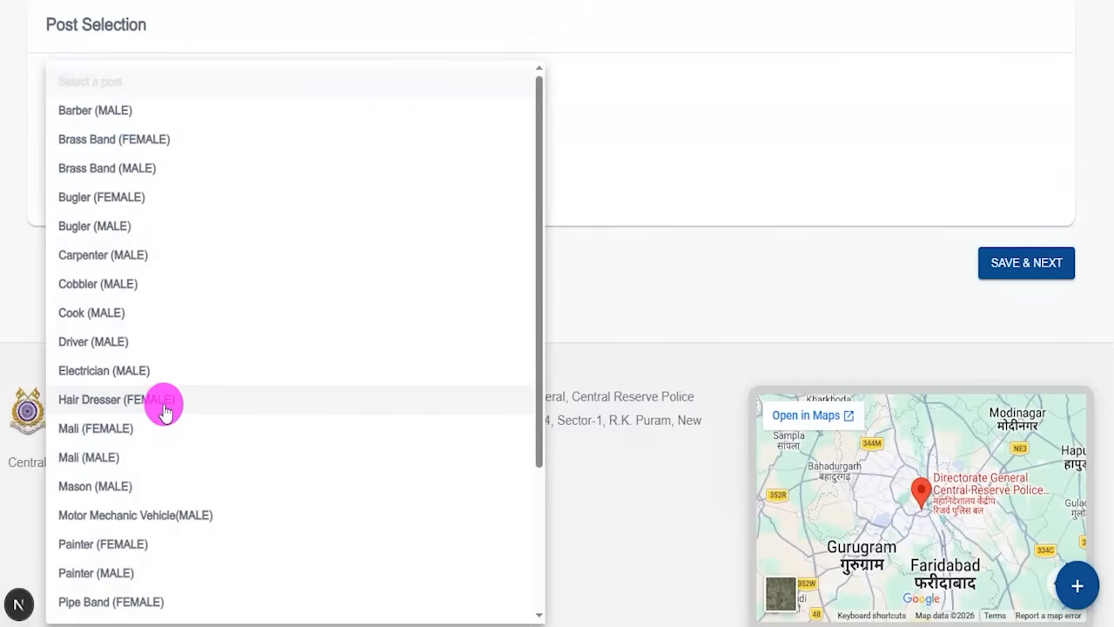
left_click(103, 255)
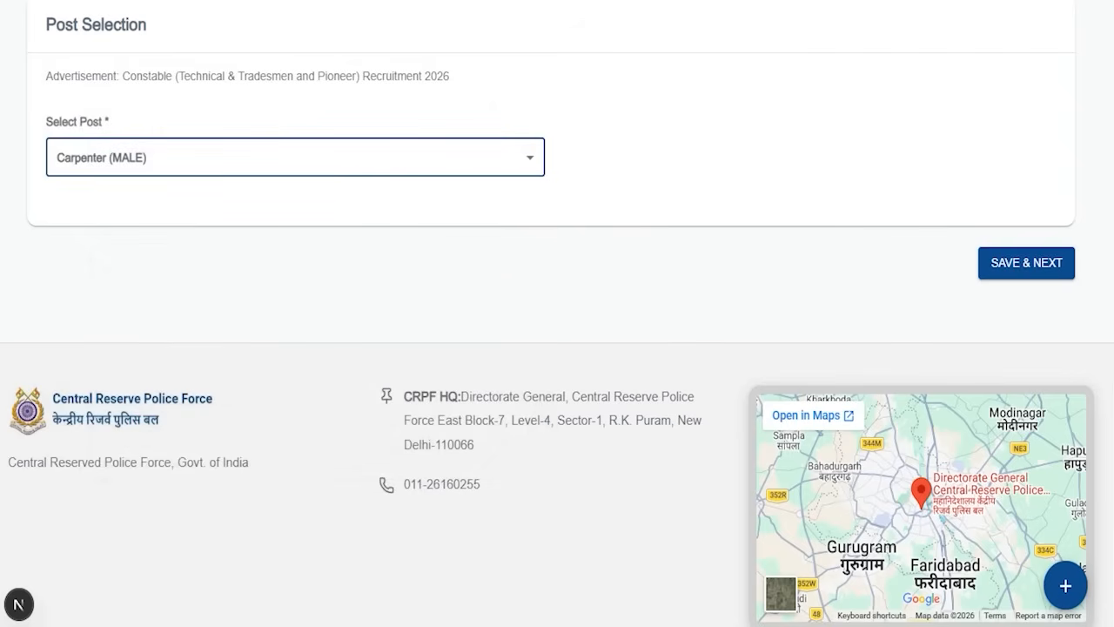
mouse_move(943, 224)
left_mouse_down()
mouse_move(1054, 264)
mouse_move(1104, 307)
left_mouse_up()
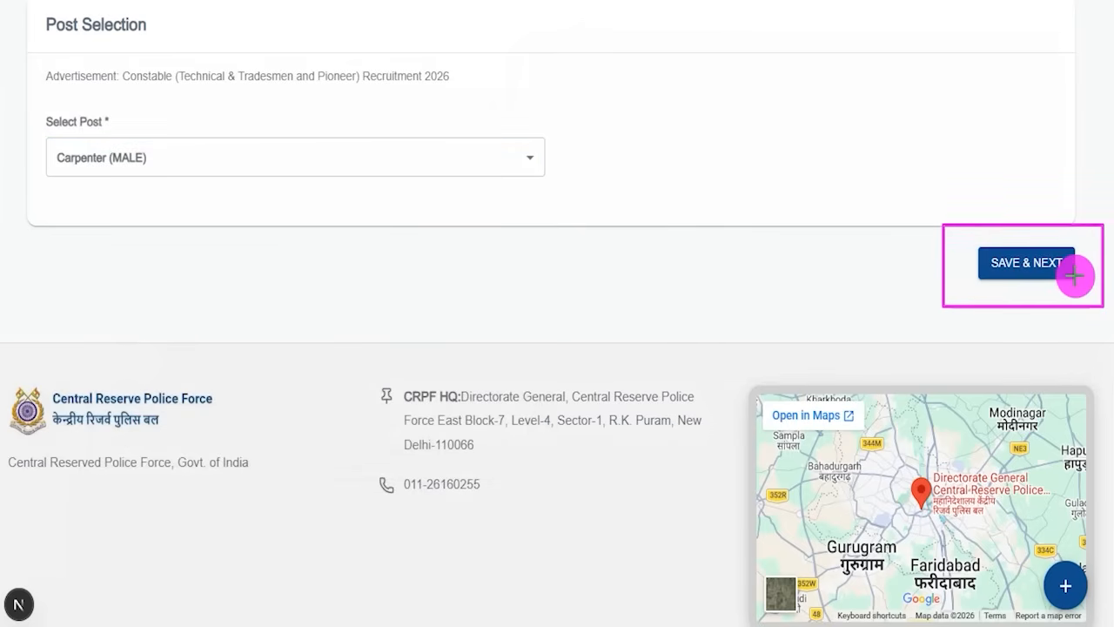
left_click(1069, 275)
Step: Review the Permanent Address fields, including address line, pincode, state, police station and tehsil
left_click_drag(342, 131, 381, 69)
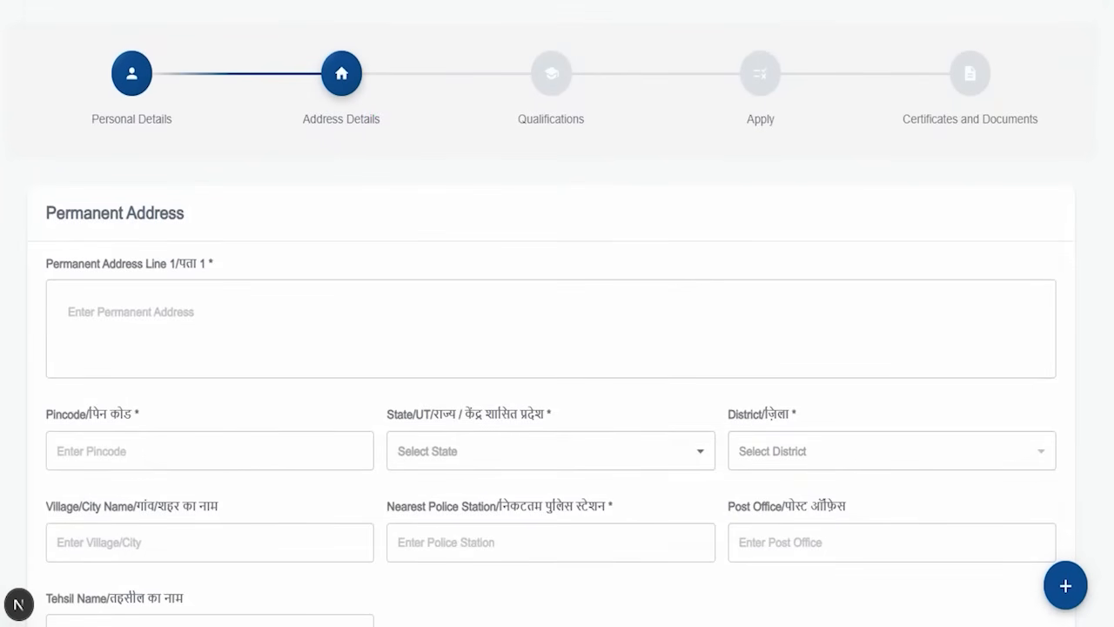
left_click_drag(58, 206, 114, 252)
left_click(217, 308)
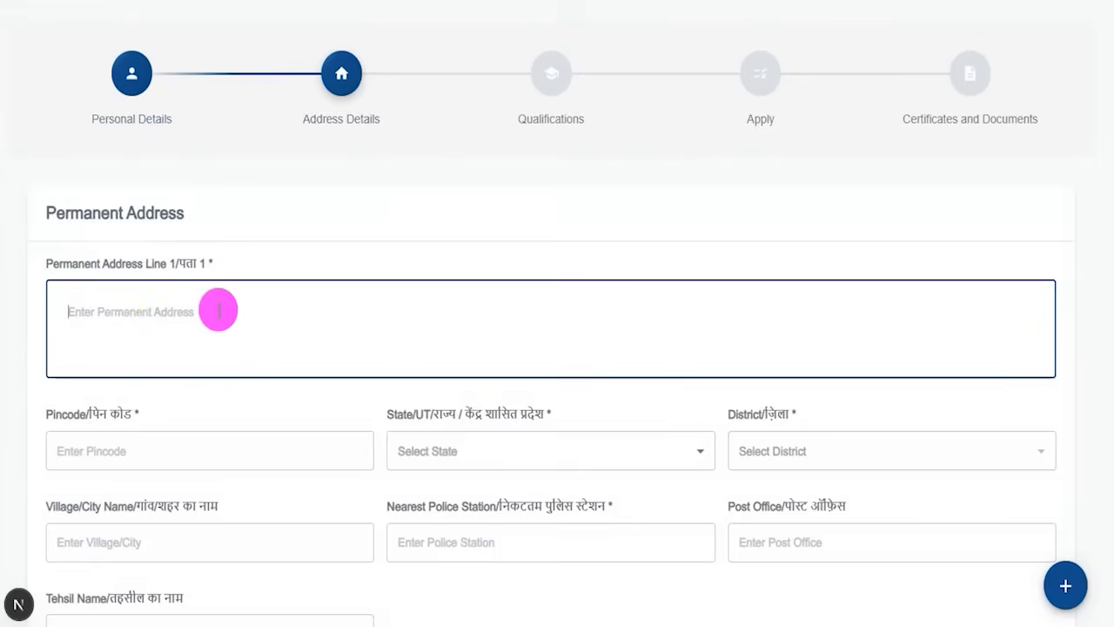
scroll(195, 307, "down", 2)
left_click(195, 292)
left_click(540, 302)
left_click(213, 418)
Step: Review the Correspondence Address section and its required fields
scroll(490, 461, "down", 4)
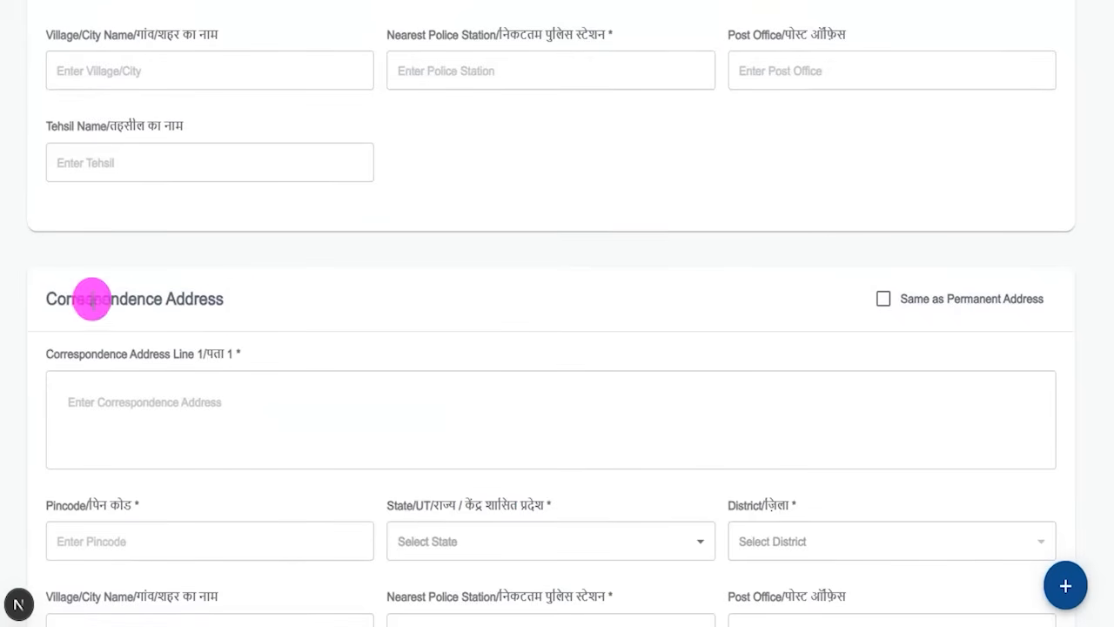
left_click_drag(58, 301, 261, 303)
left_click(418, 403)
scroll(552, 373, "down", 3)
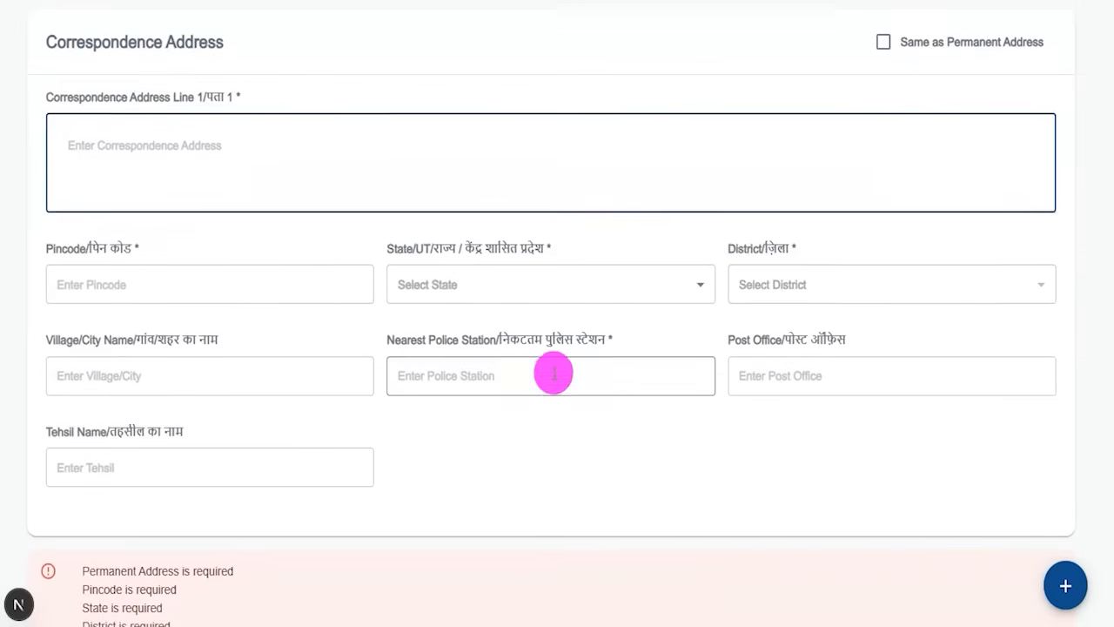
Step: Compare the Correspondence Address section with the Permanent Address section and its required fields
scroll(575, 400, "up", 3)
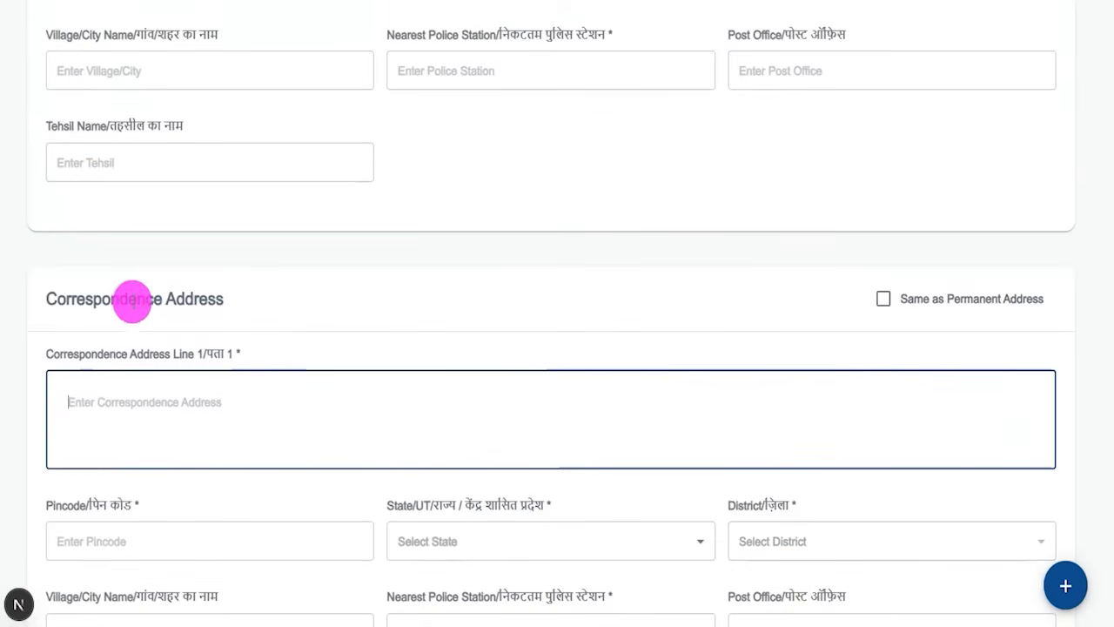
left_click_drag(120, 300, 217, 300)
scroll(522, 309, "up", 3)
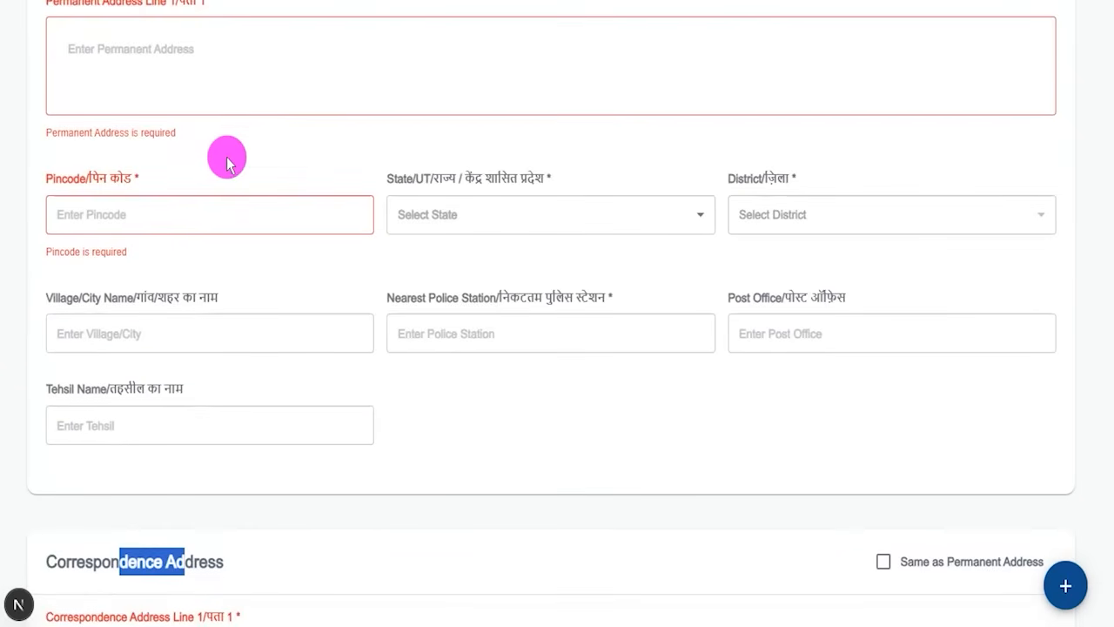
scroll(166, 131, "up", 2)
left_click_drag(84, 124, 146, 124)
scroll(713, 366, "down", 3)
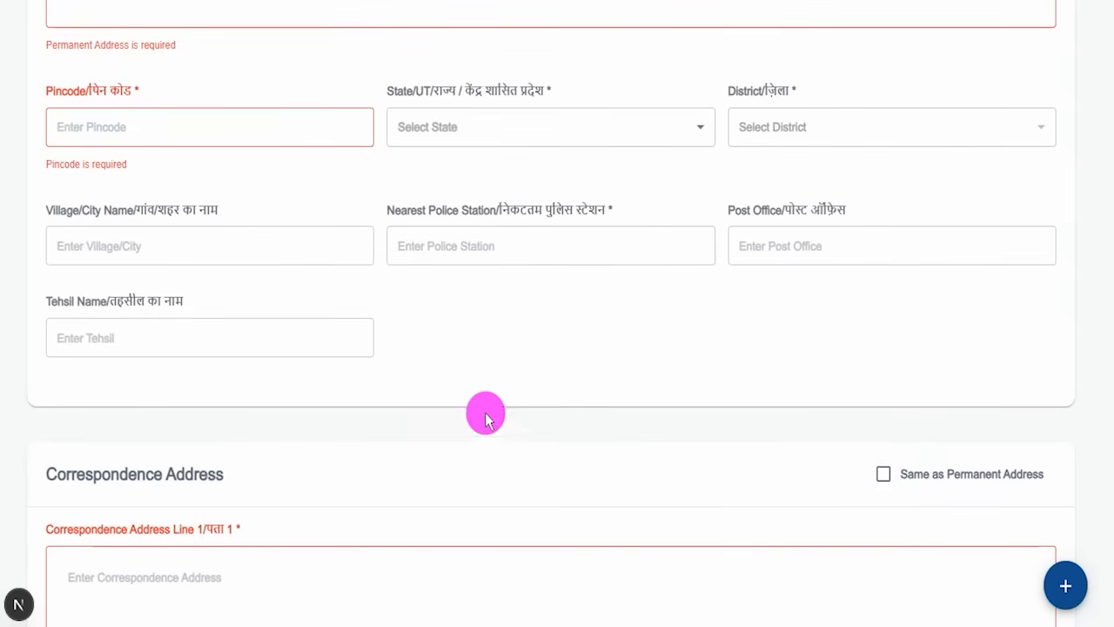
scroll(344, 343, "up", 2)
scroll(401, 444, "down", 3)
Step: Save the address details and proceed to the Qualifications stage
scroll(352, 416, "down", 9)
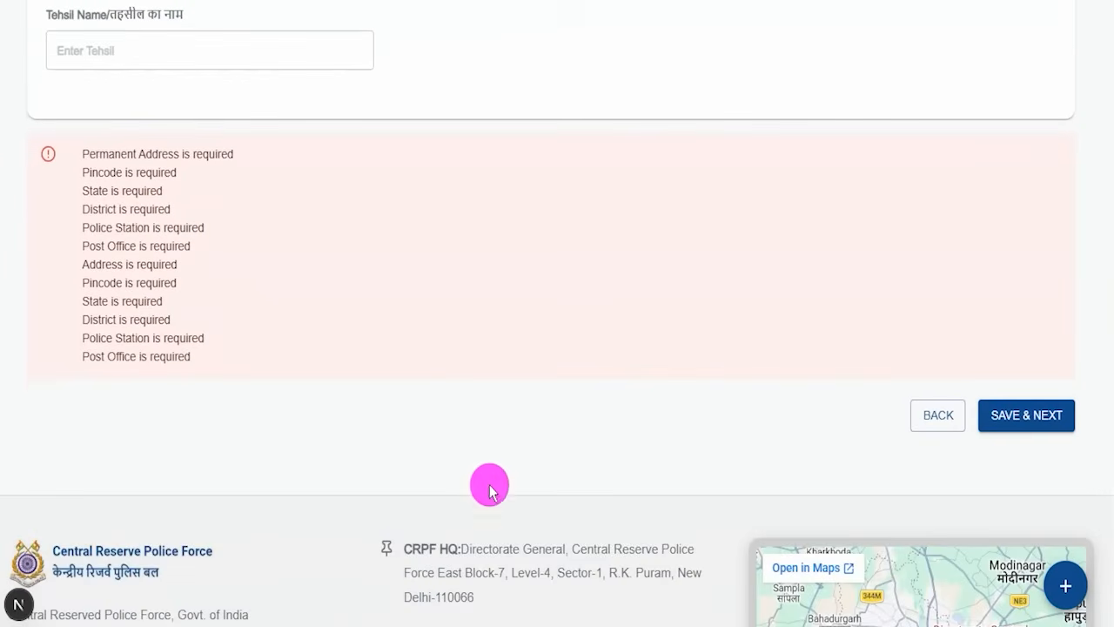
left_click_drag(1099, 159, 1040, 384)
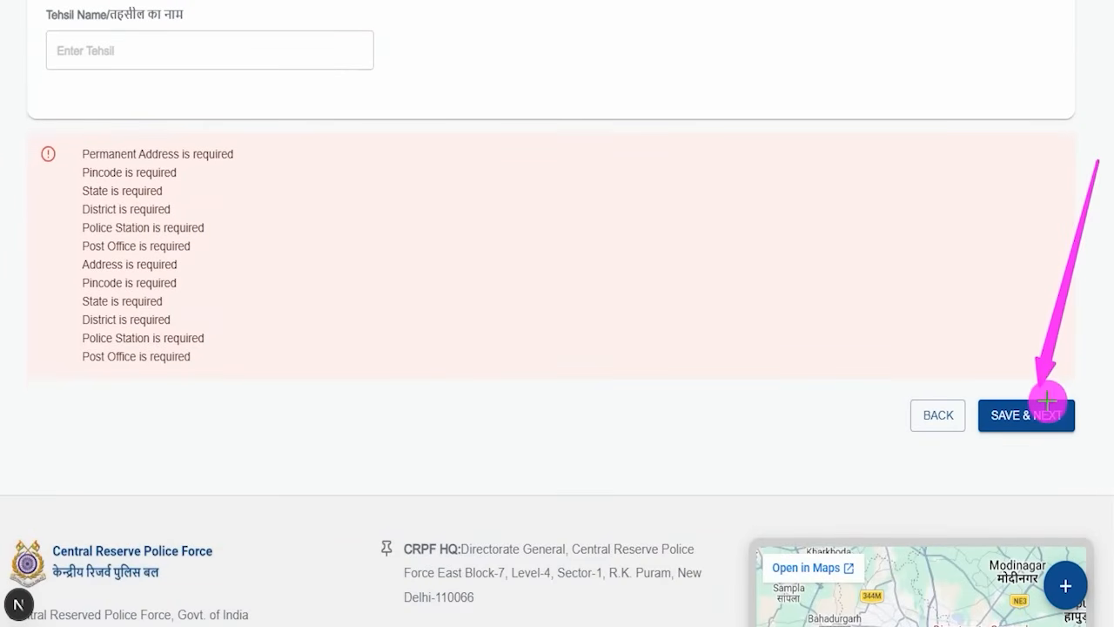
left_click(1048, 401)
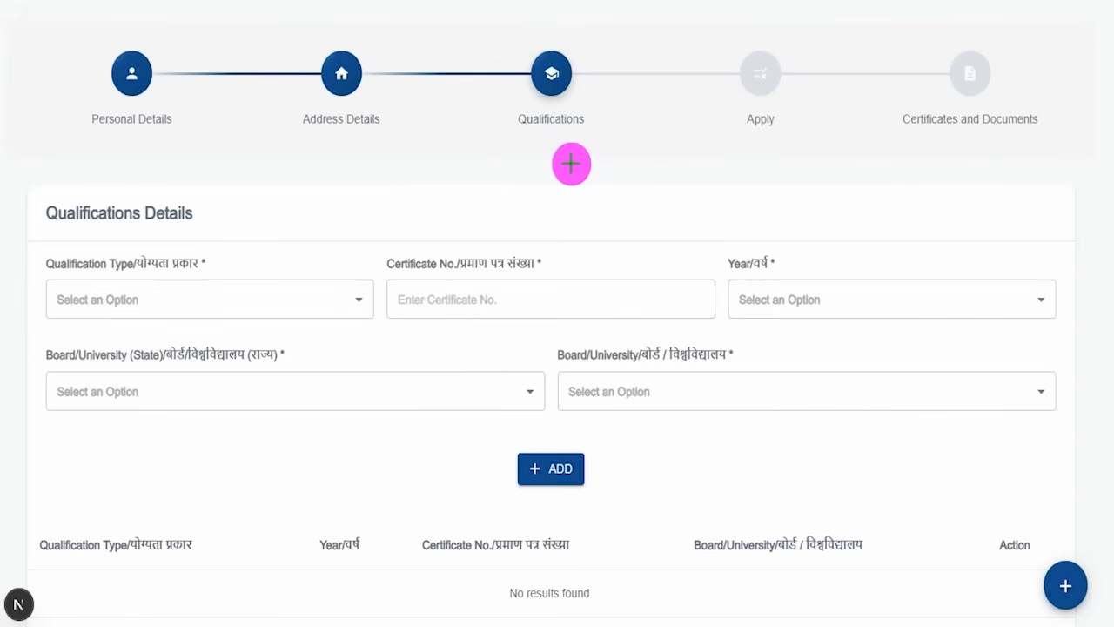
left_click_drag(593, 111, 592, 98)
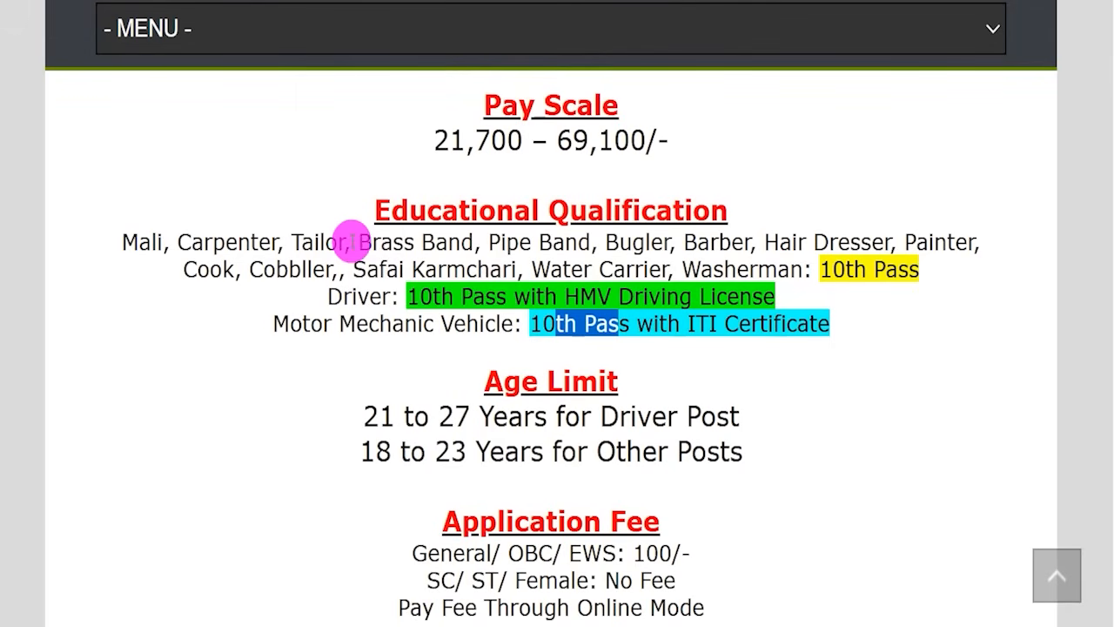
Step: Switch to the recruitment notice page and read the Educational Qualification requirements for the trade, Driver and Motor Mechanic Vehicle posts
left_click_drag(139, 242, 747, 256)
left_click(340, 300)
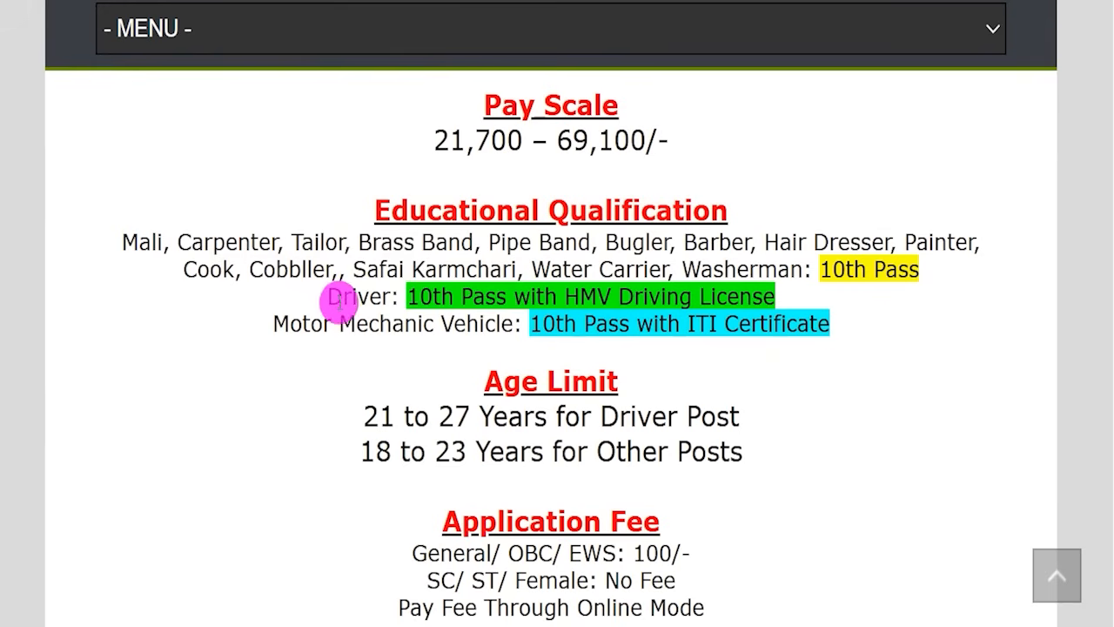
left_click_drag(419, 297, 505, 299)
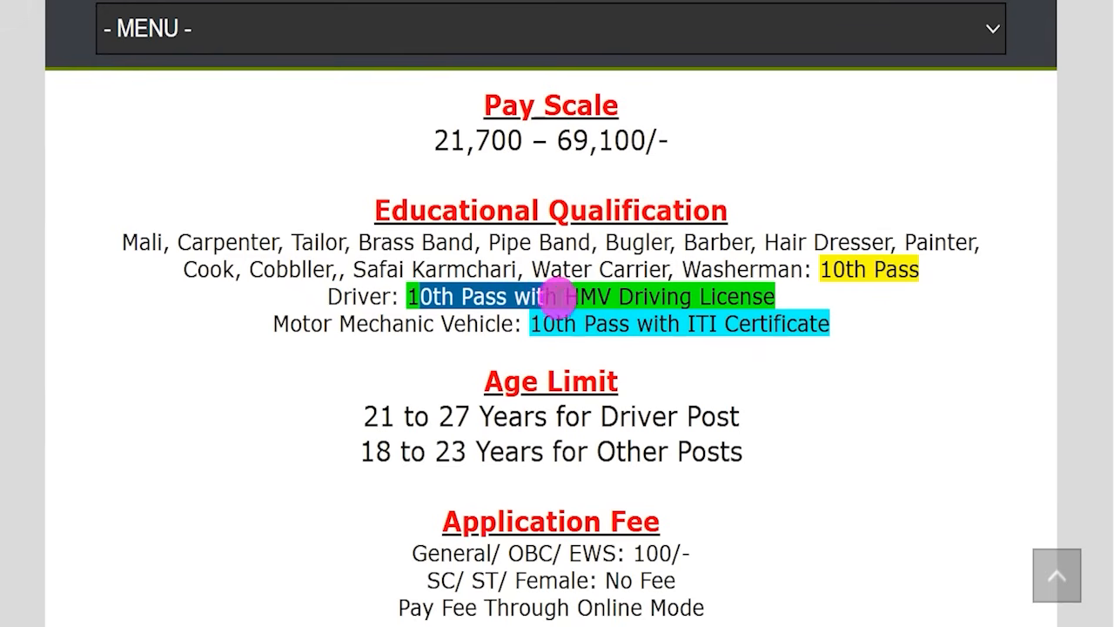
double_click(592, 297)
left_click_drag(617, 294, 652, 288)
left_click_drag(303, 324, 763, 329)
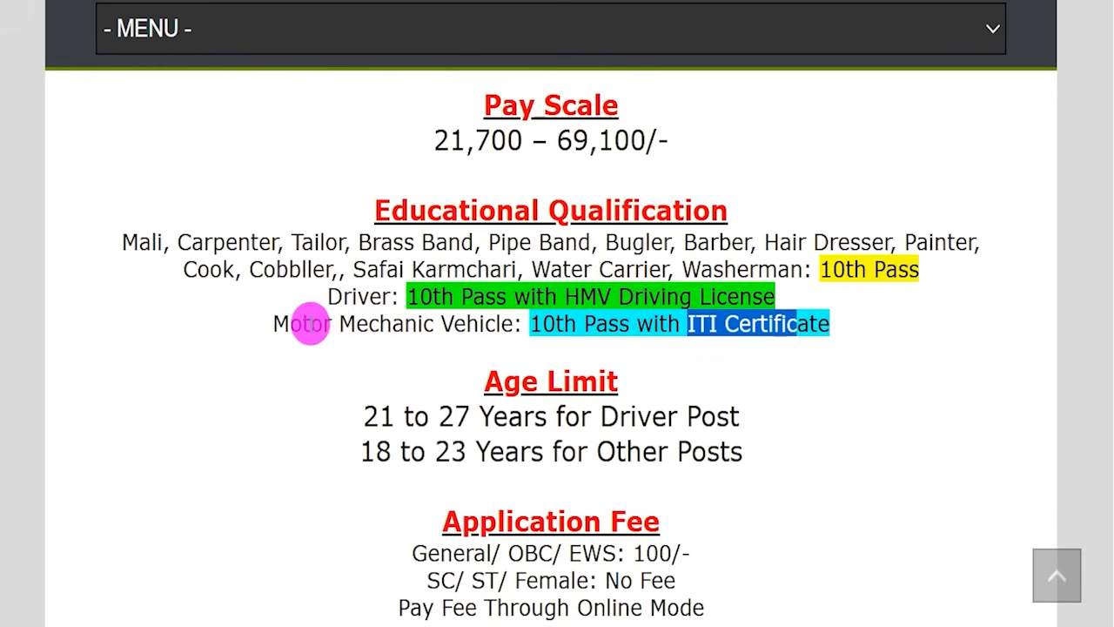
left_click_drag(310, 323, 406, 326)
left_click_drag(122, 242, 669, 241)
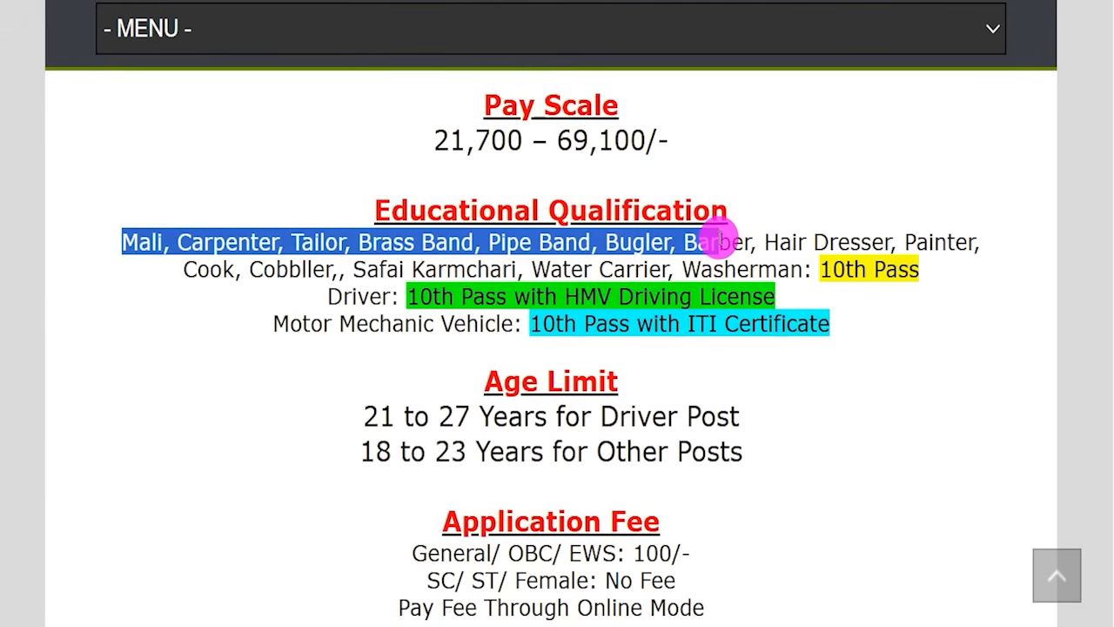
mouse_move(745, 244)
left_mouse_down()
mouse_move(777, 263)
mouse_move(882, 279)
left_mouse_up()
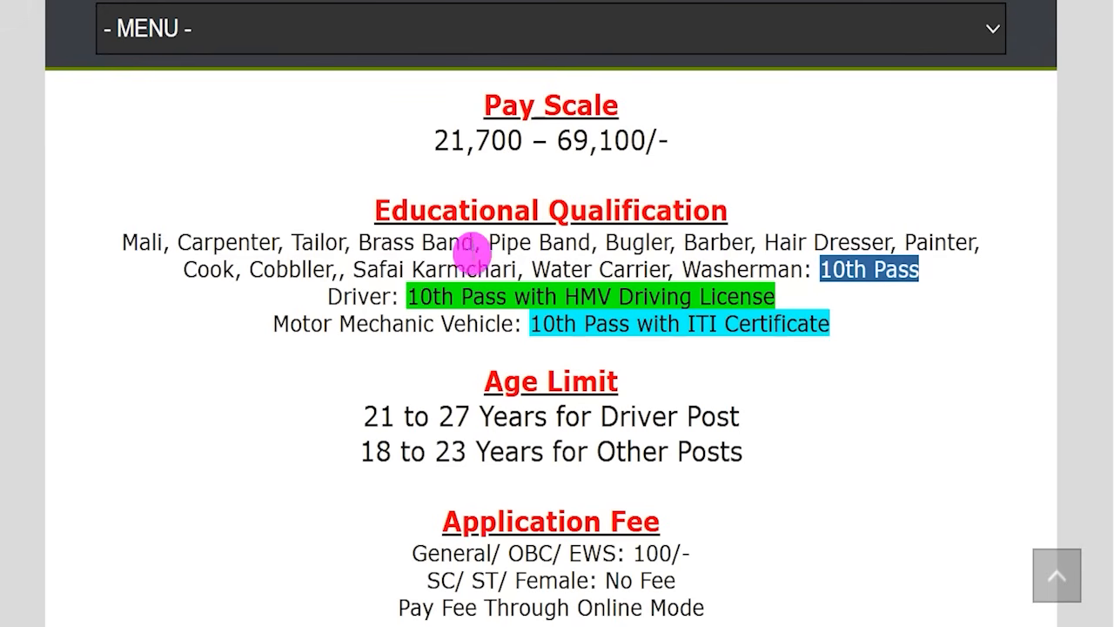
left_click_drag(549, 229, 792, 269)
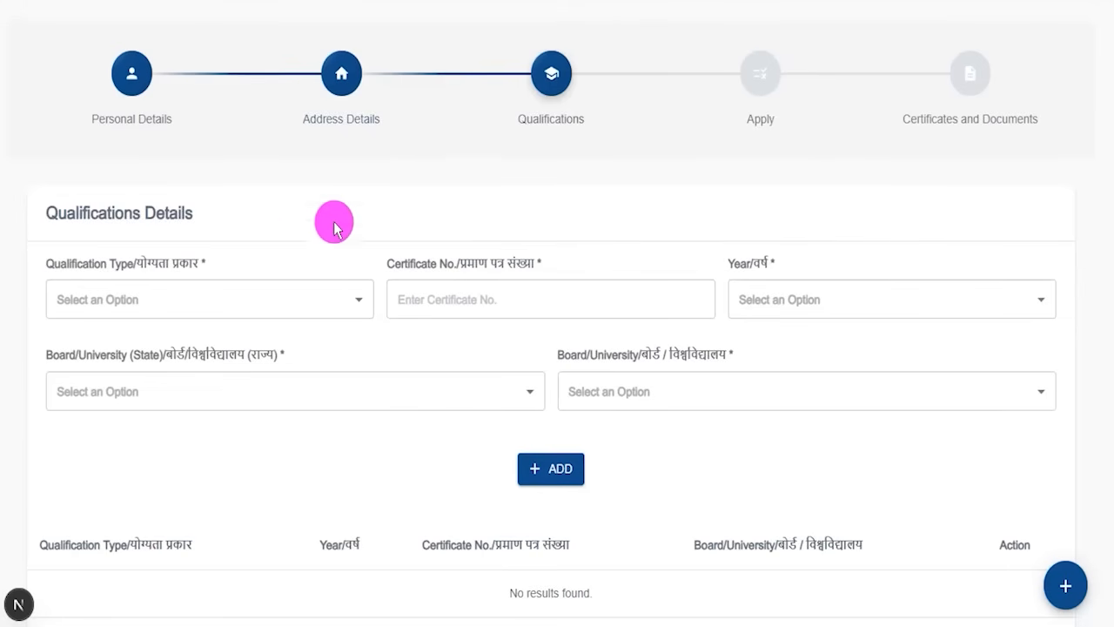
Step: In the application form, select SSC/Matric/High School as the qualification type and check the Certificate No. field
left_click(140, 299)
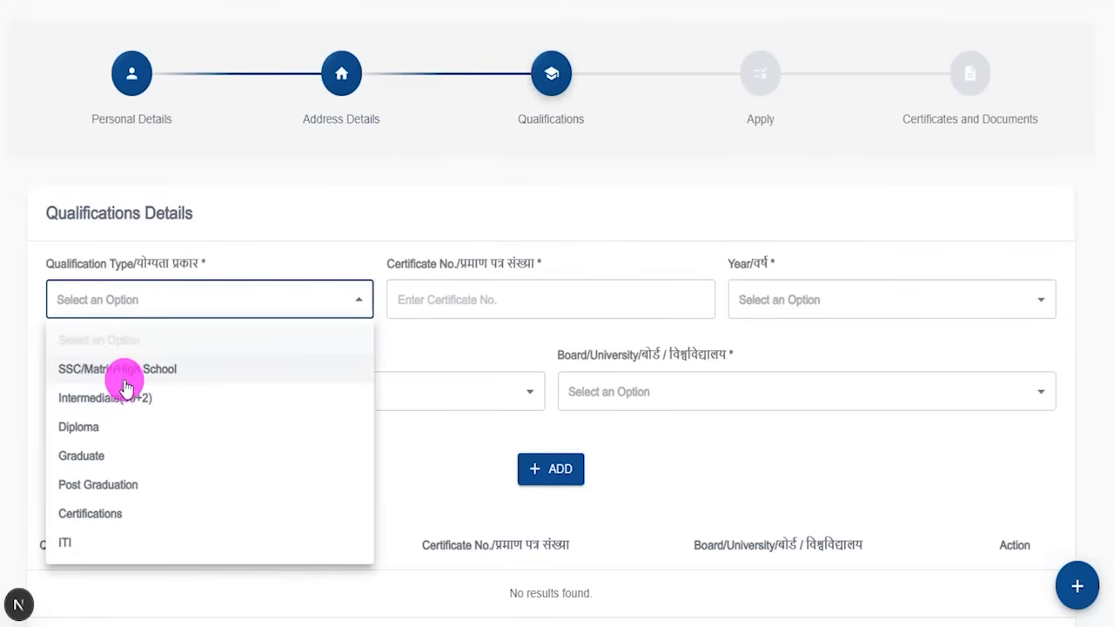
left_click(131, 370)
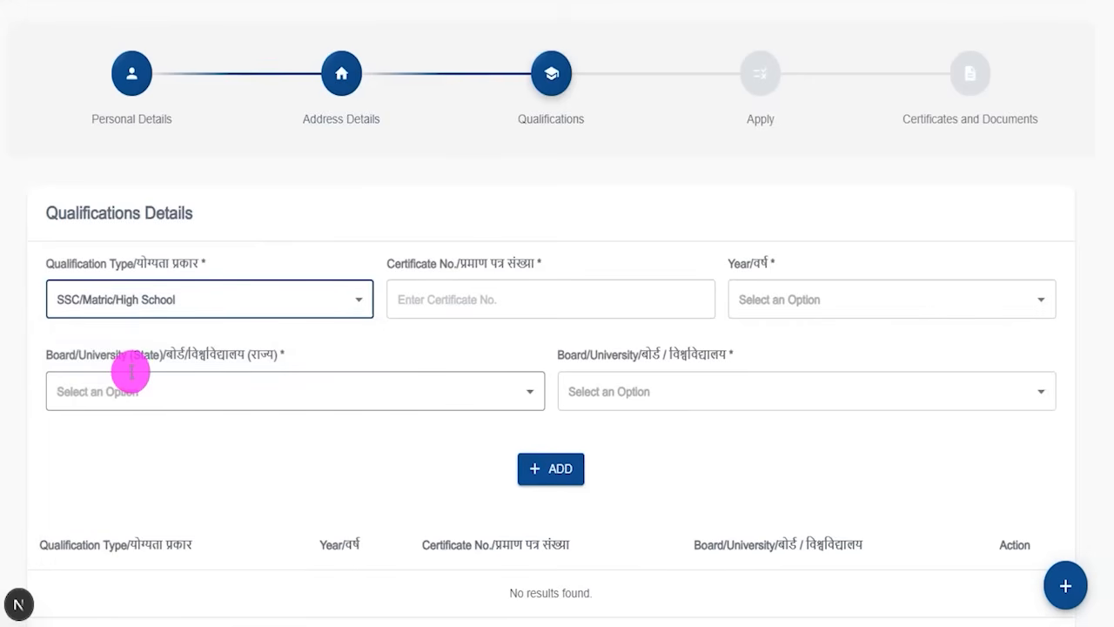
left_click(245, 302)
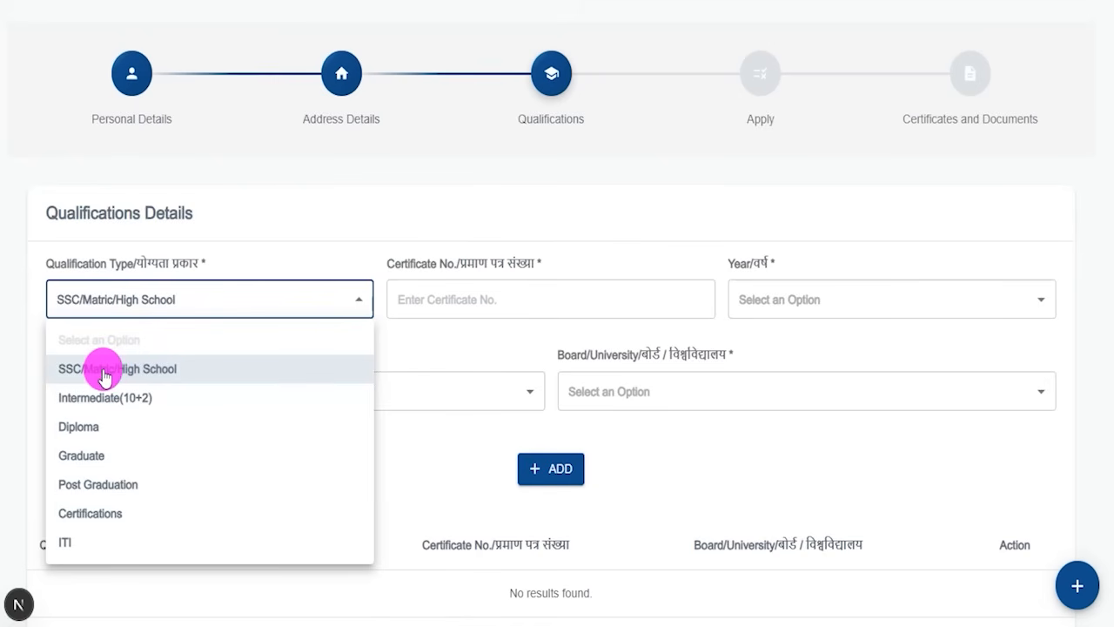
left_click(104, 374)
left_click_drag(415, 263, 466, 268)
left_click(450, 296)
left_click(486, 7)
left_click_drag(459, 289, 518, 212)
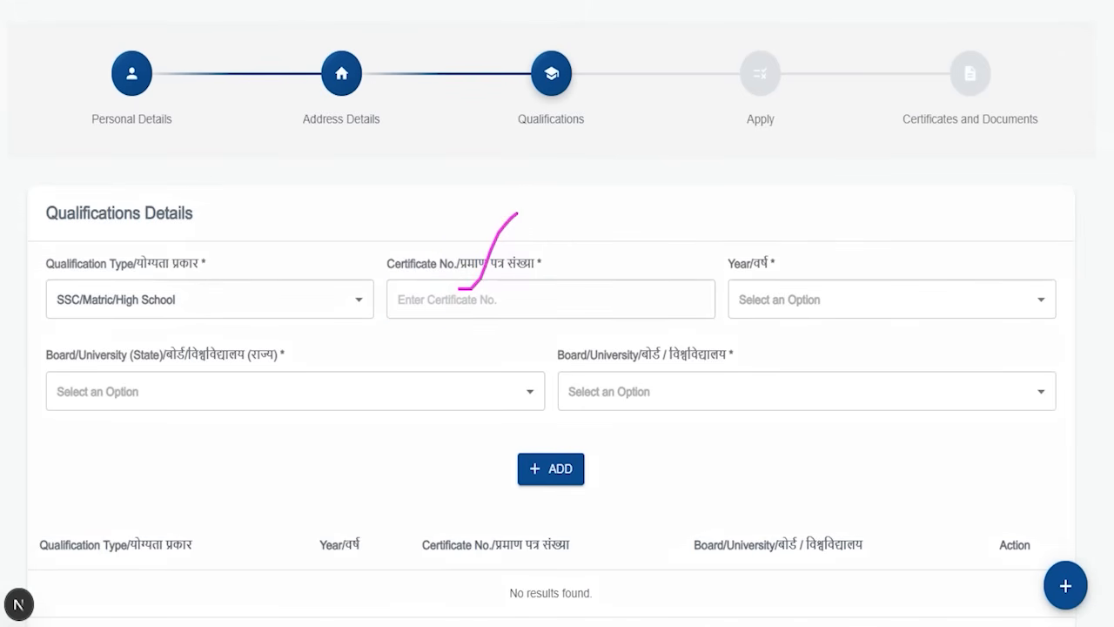
Step: Set the qualification year to 2017, the board's state to UTTAR PRADESH and the board to CBSE
left_click(823, 302)
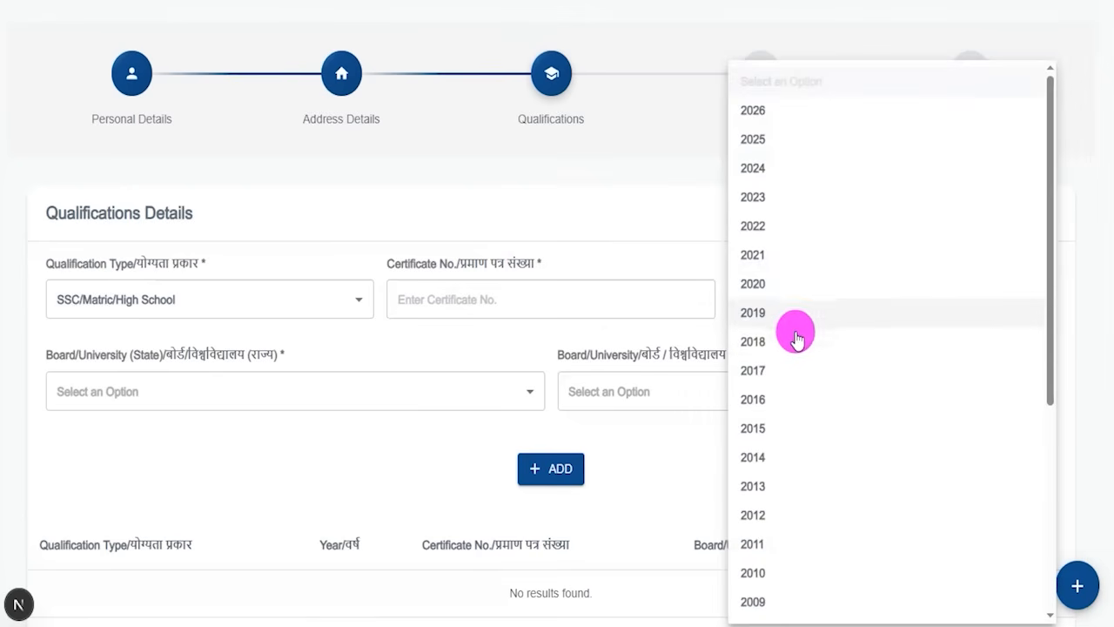
left_click(752, 369)
left_click(324, 401)
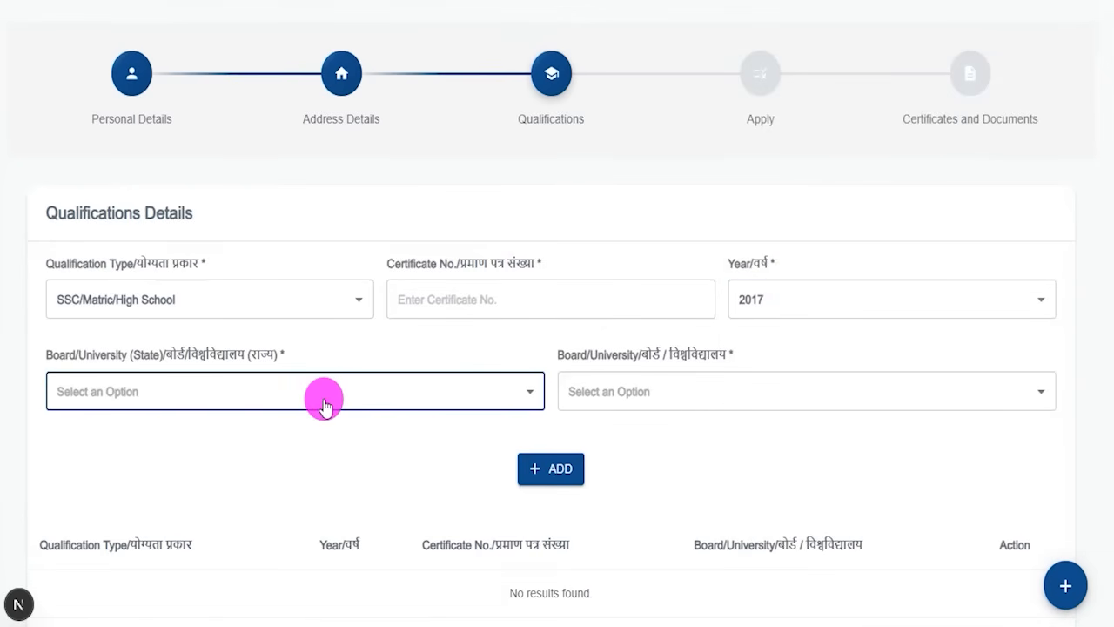
left_click(318, 402)
scroll(258, 398, "down", 6)
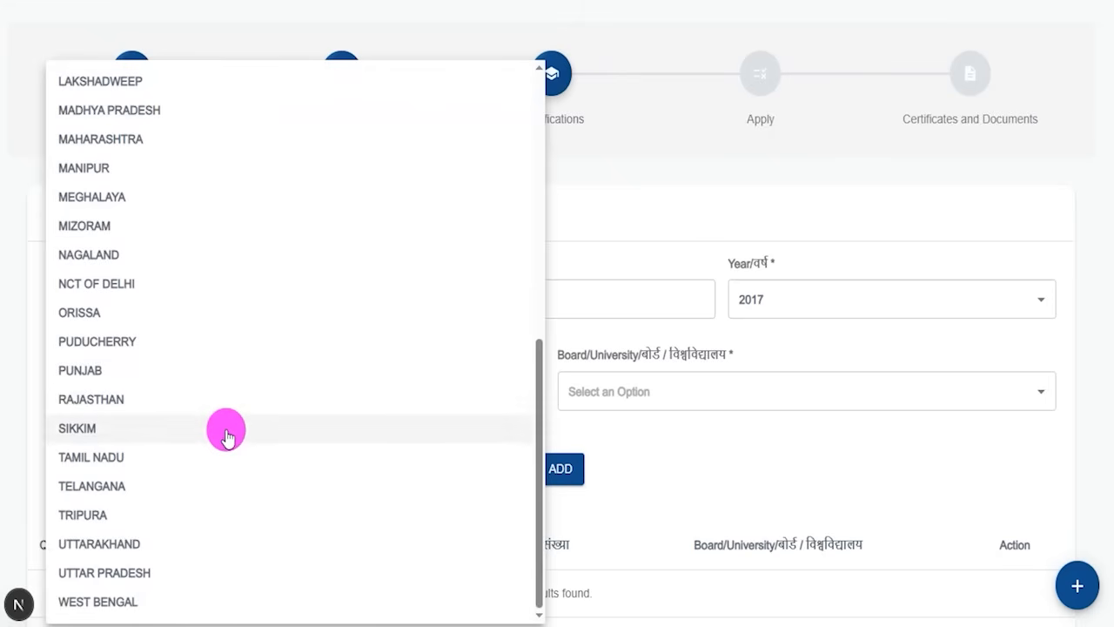
left_click(117, 571)
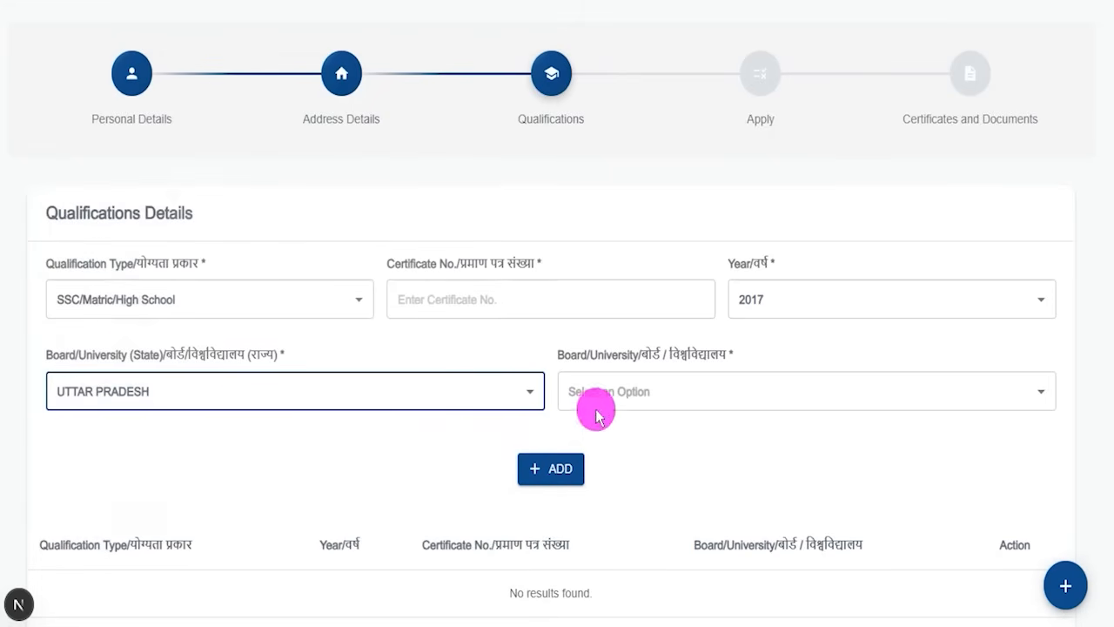
left_click(672, 393)
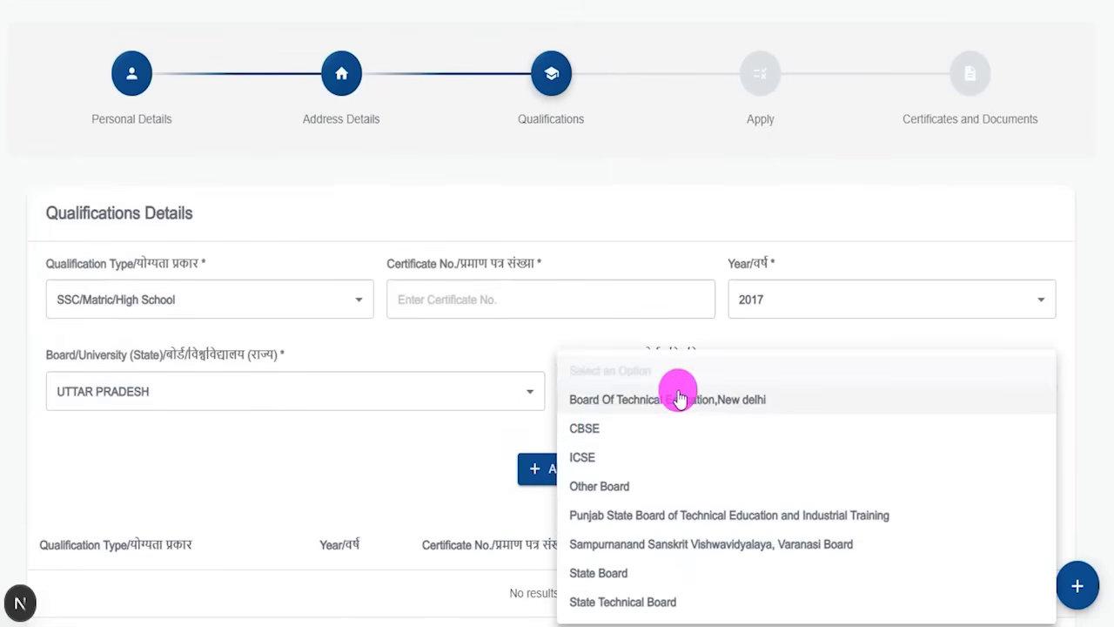
left_click(592, 431)
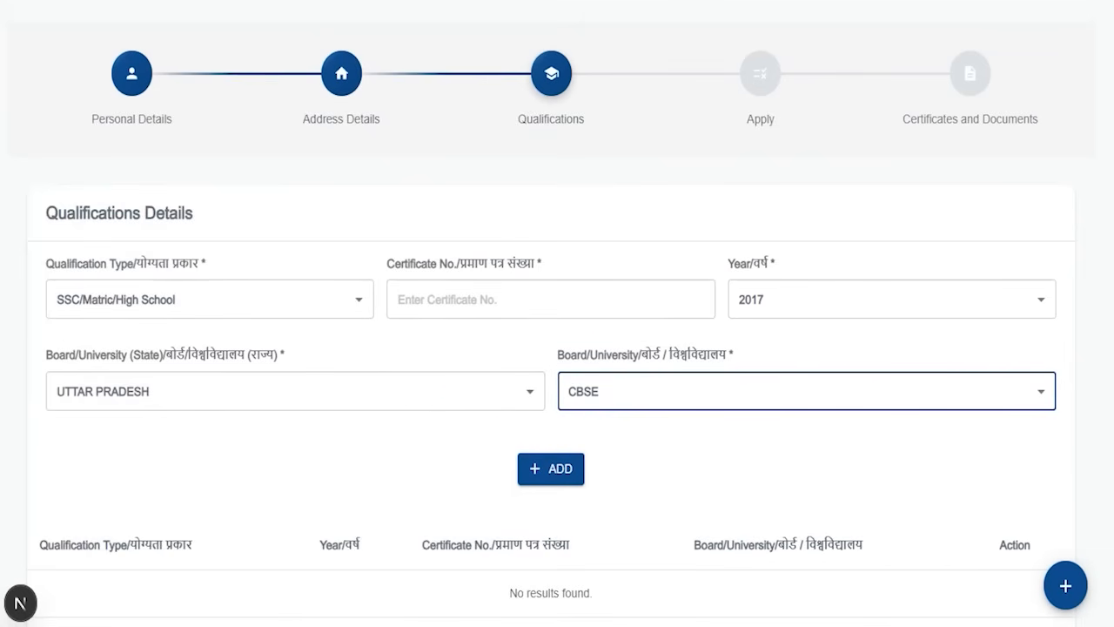
Step: Examine the Add option and the columns of the table that lists added qualifications
mouse_move(466, 434)
left_mouse_down()
mouse_move(618, 488)
mouse_move(624, 503)
left_mouse_up()
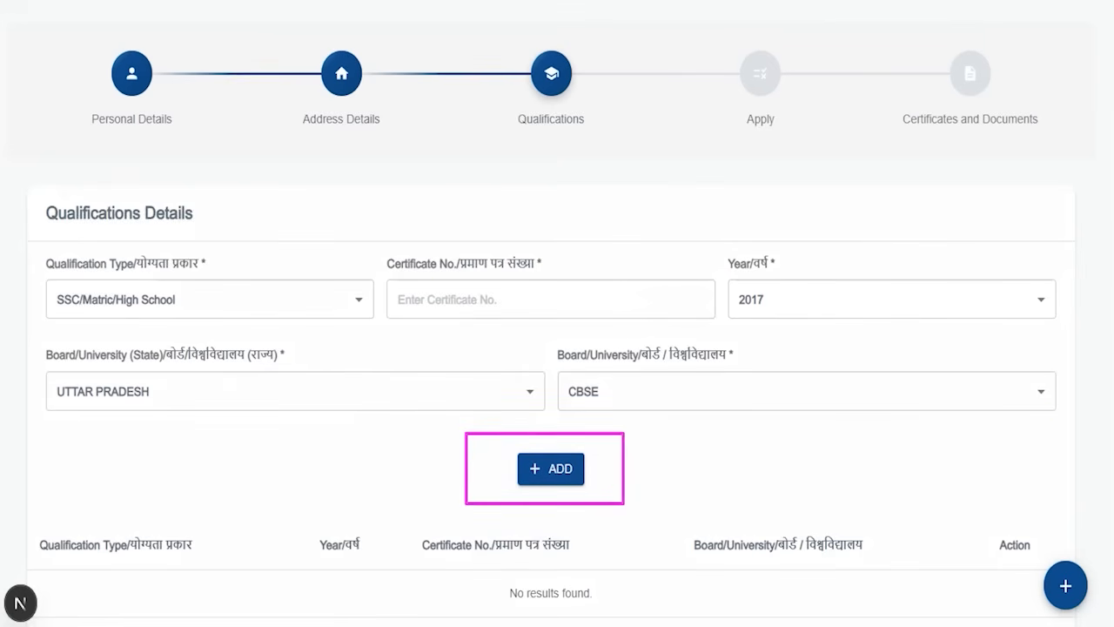
left_click_drag(386, 357, 444, 285)
left_click_drag(221, 570, 266, 570)
left_click_drag(378, 590, 474, 590)
left_click_drag(618, 589, 640, 588)
left_click_drag(757, 588, 782, 588)
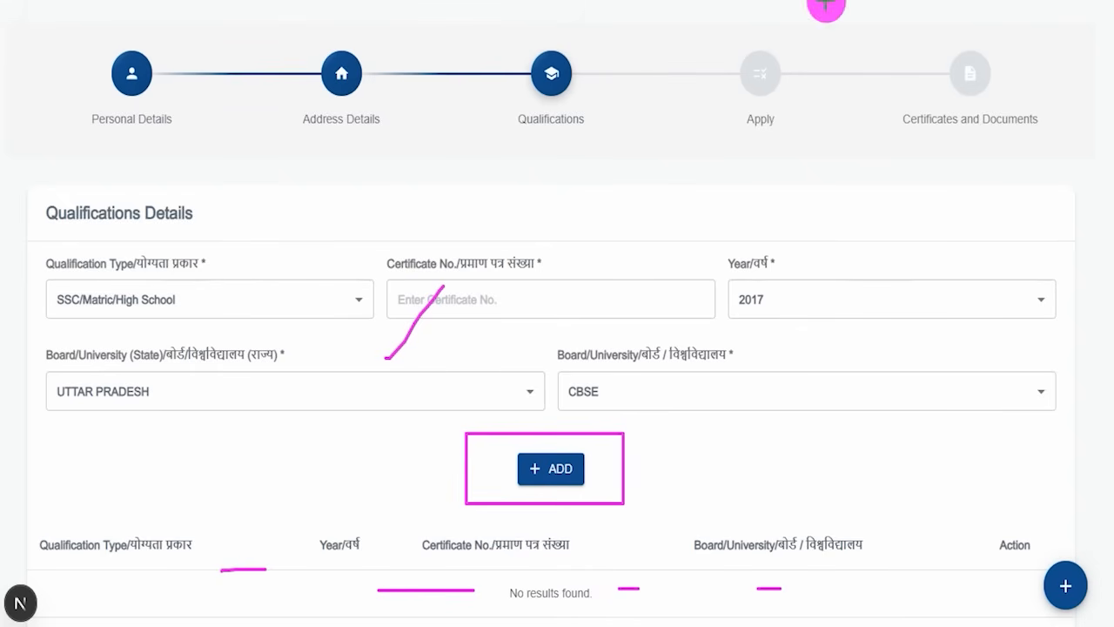
key("Escape")
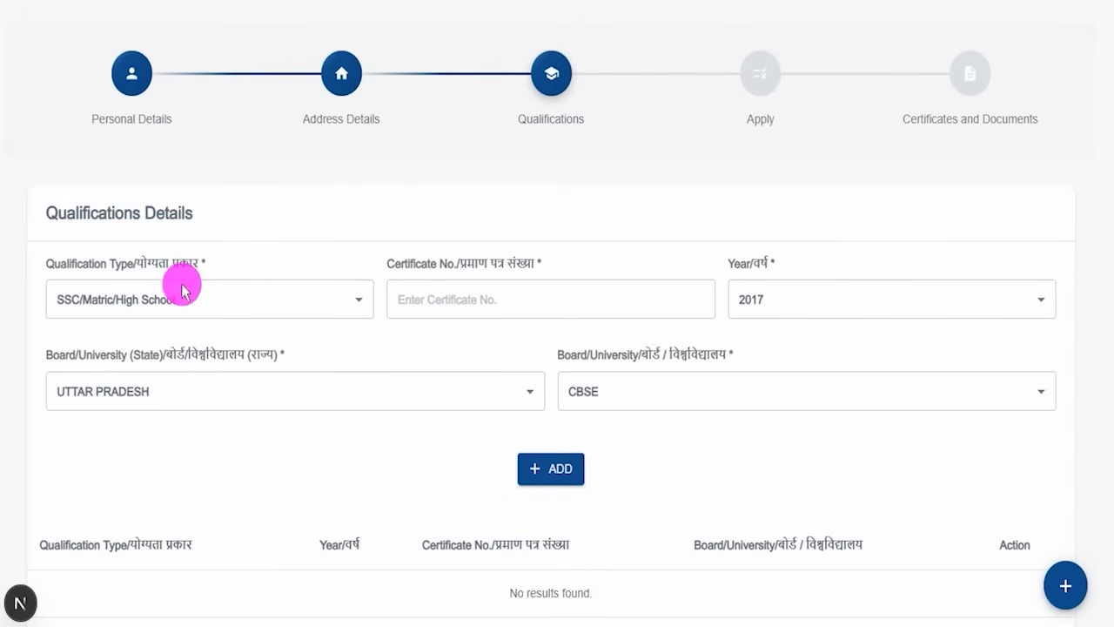
Step: Change the qualification type to ITI and check the Certificate No. field for it
left_click(219, 299)
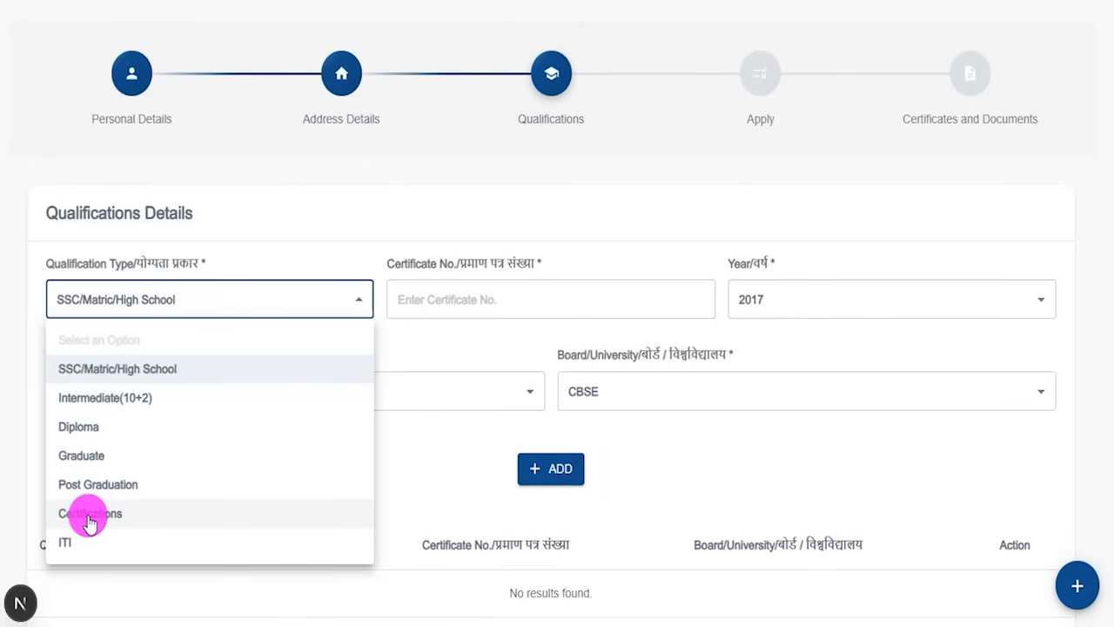
left_click(434, 458)
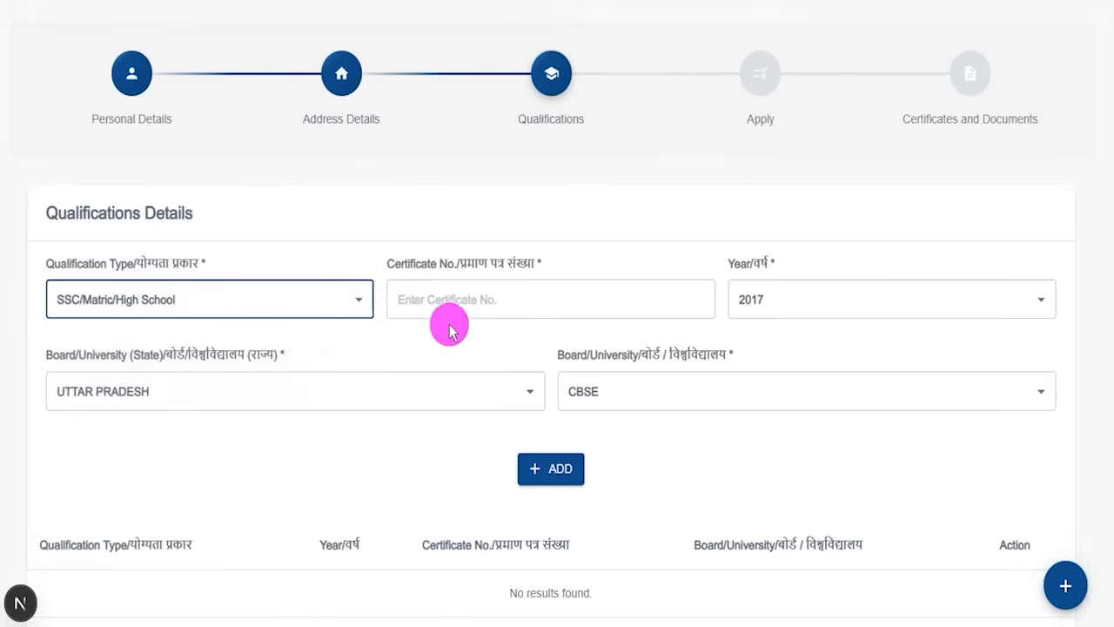
left_click(224, 299)
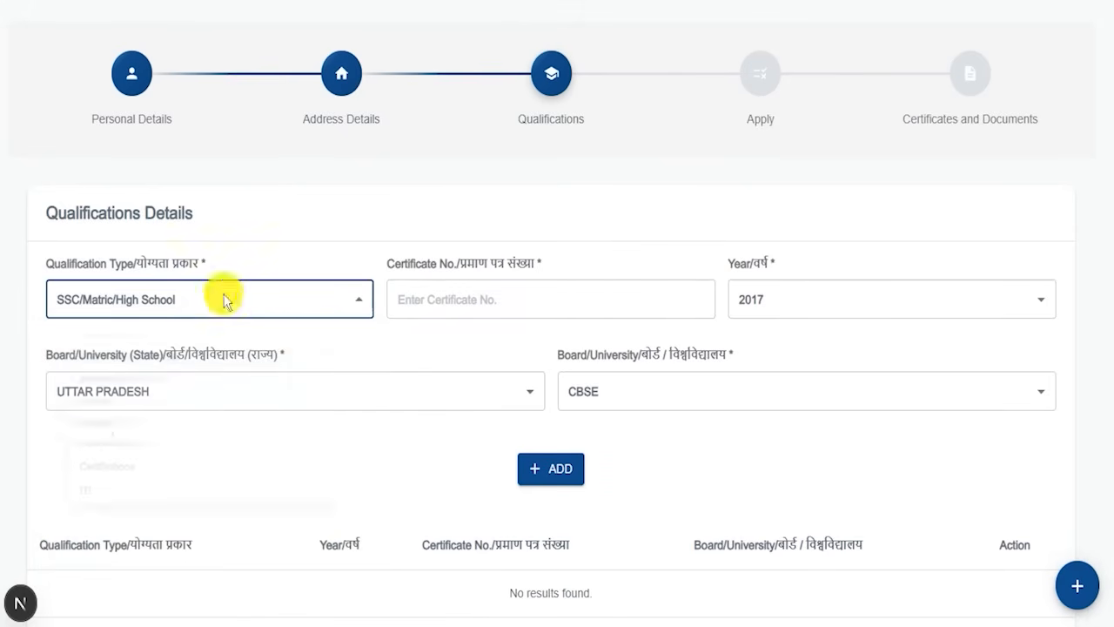
left_click(74, 541)
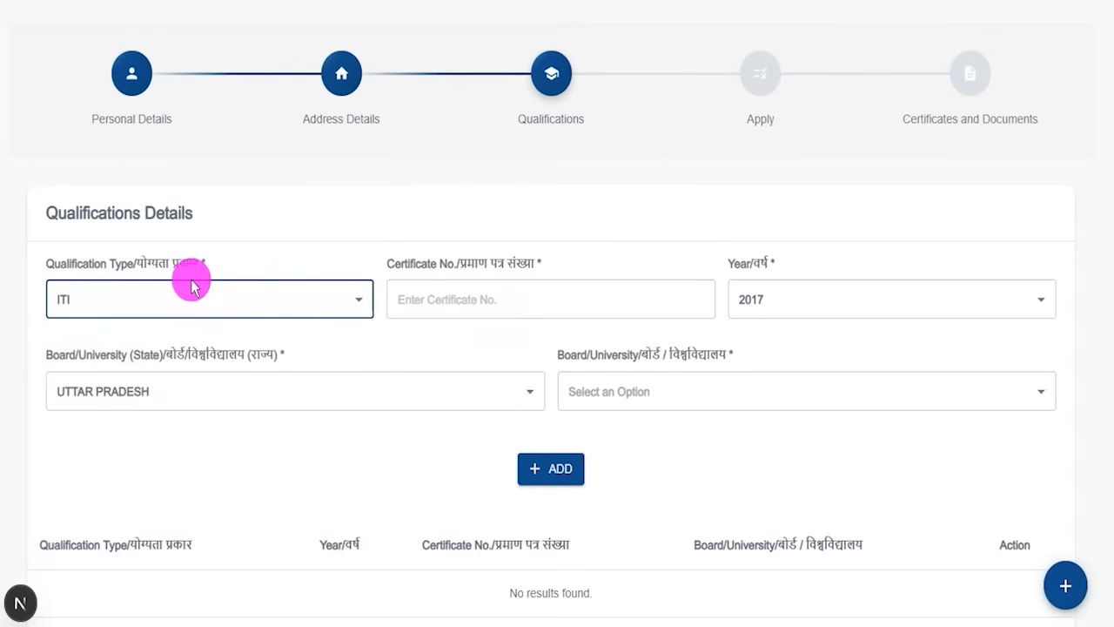
left_click(527, 304)
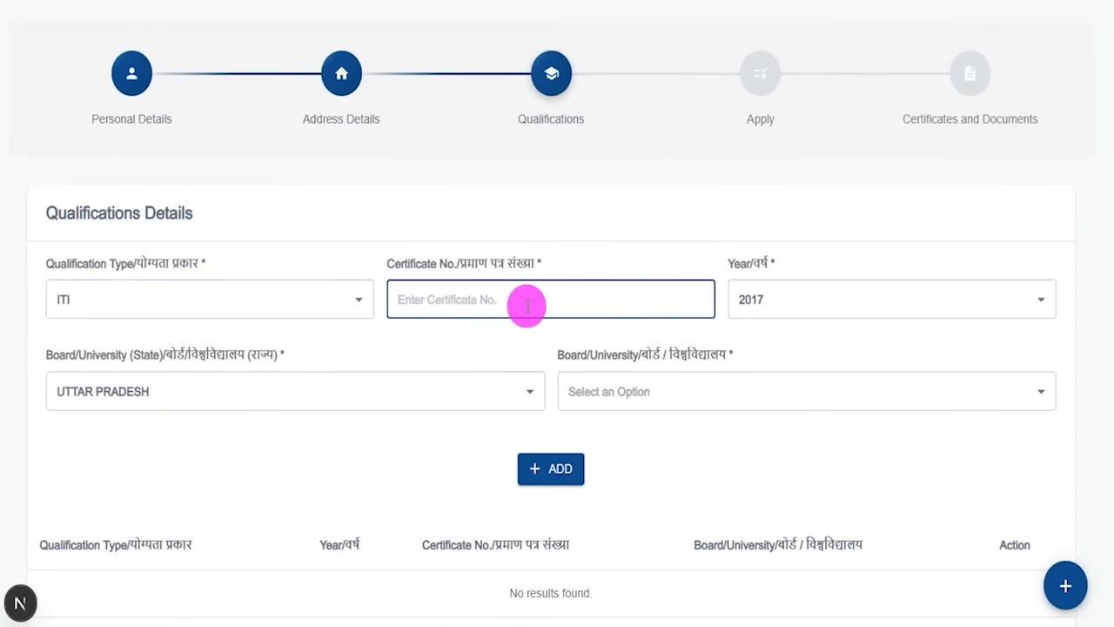
left_click_drag(473, 300, 521, 259)
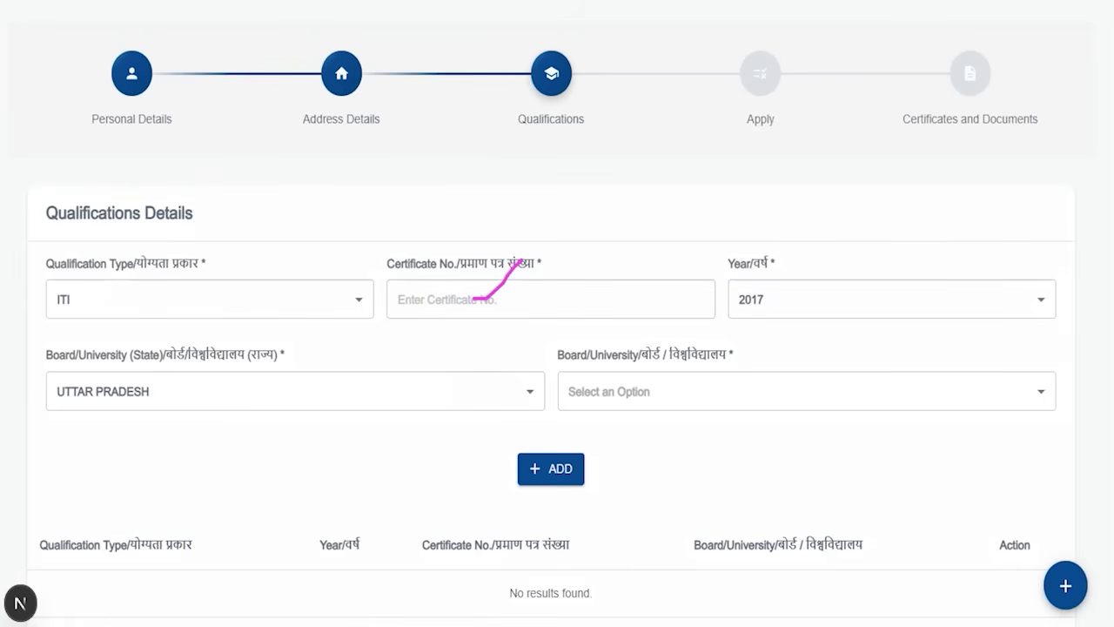
Step: Check the year, board state and board/university choices offered for the ITI qualification
left_click(763, 301)
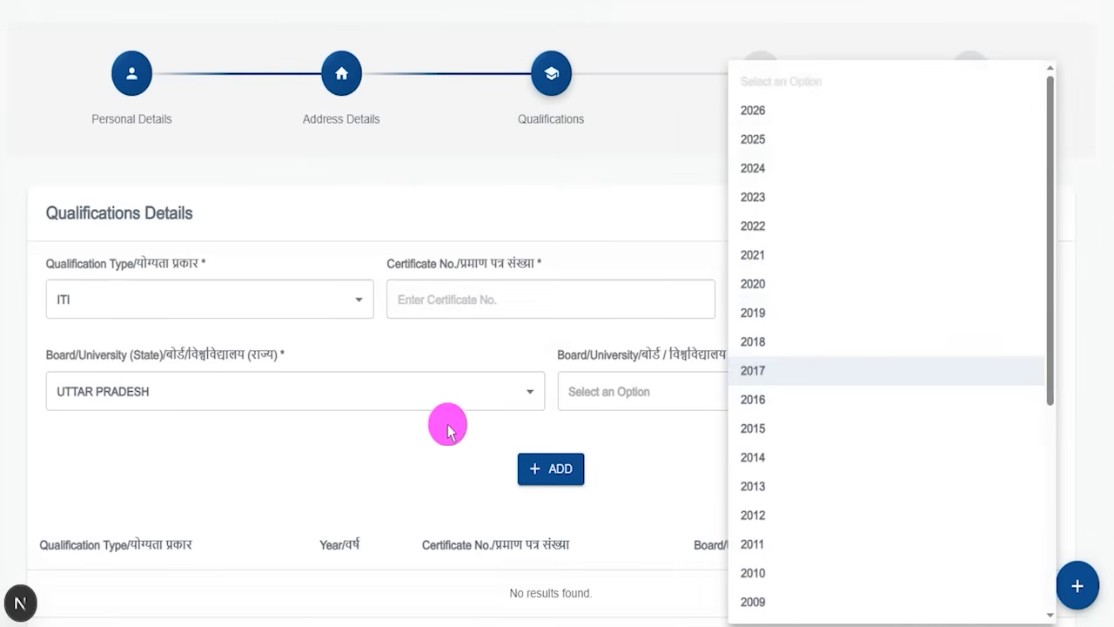
left_click(195, 398)
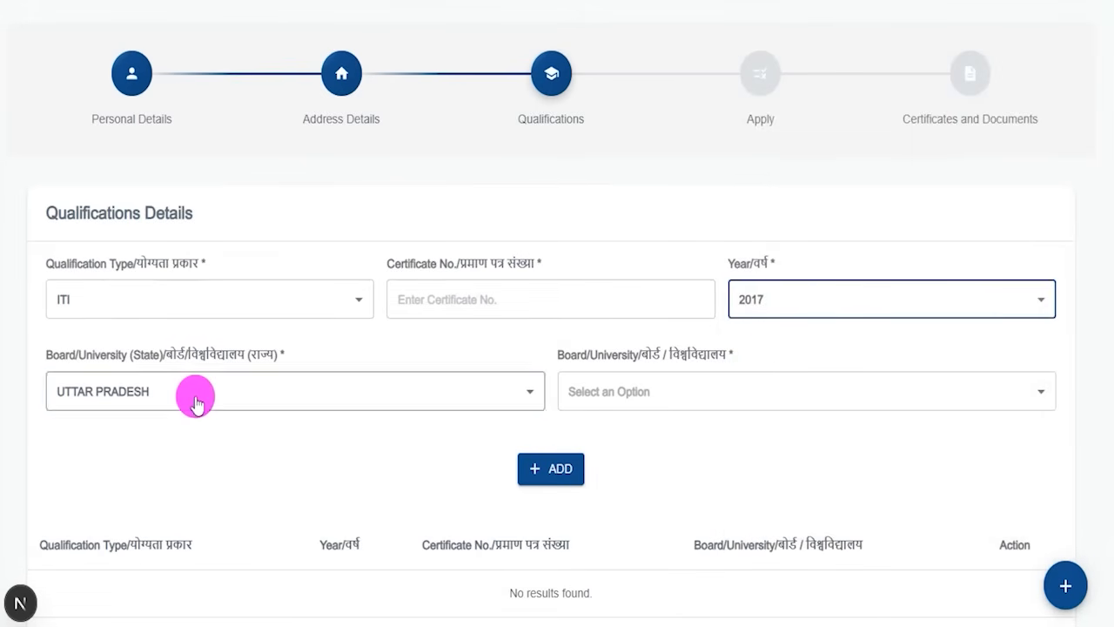
left_click(194, 399)
left_click(786, 440)
left_click(689, 396)
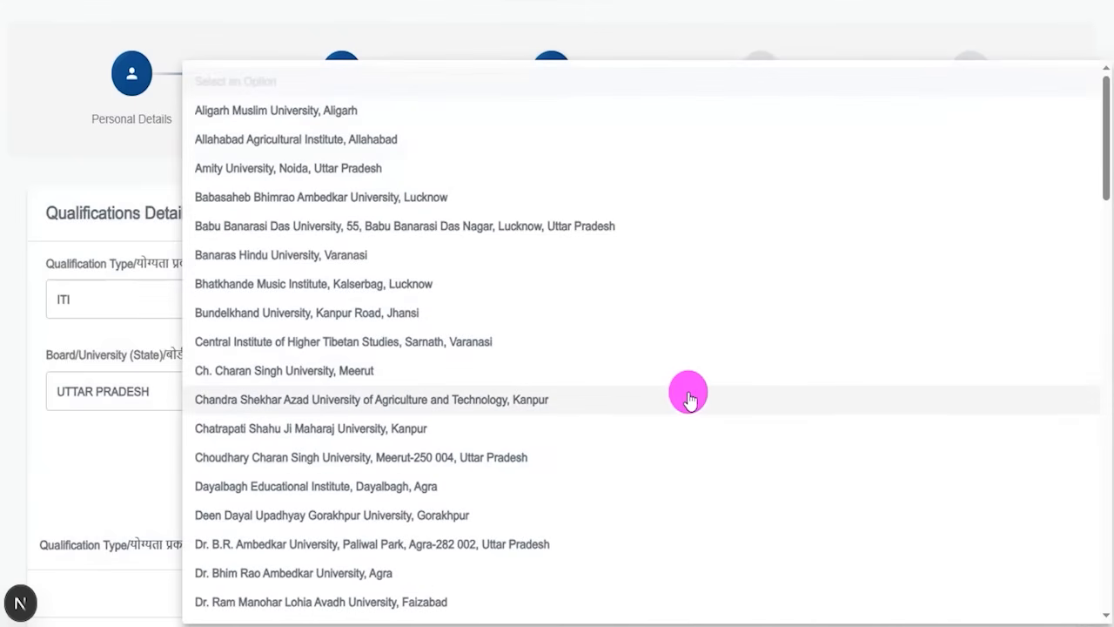
left_click(155, 450)
Step: Examine the Certificate No. field, the Add option and the list of available qualification types
left_click_drag(473, 299, 520, 259)
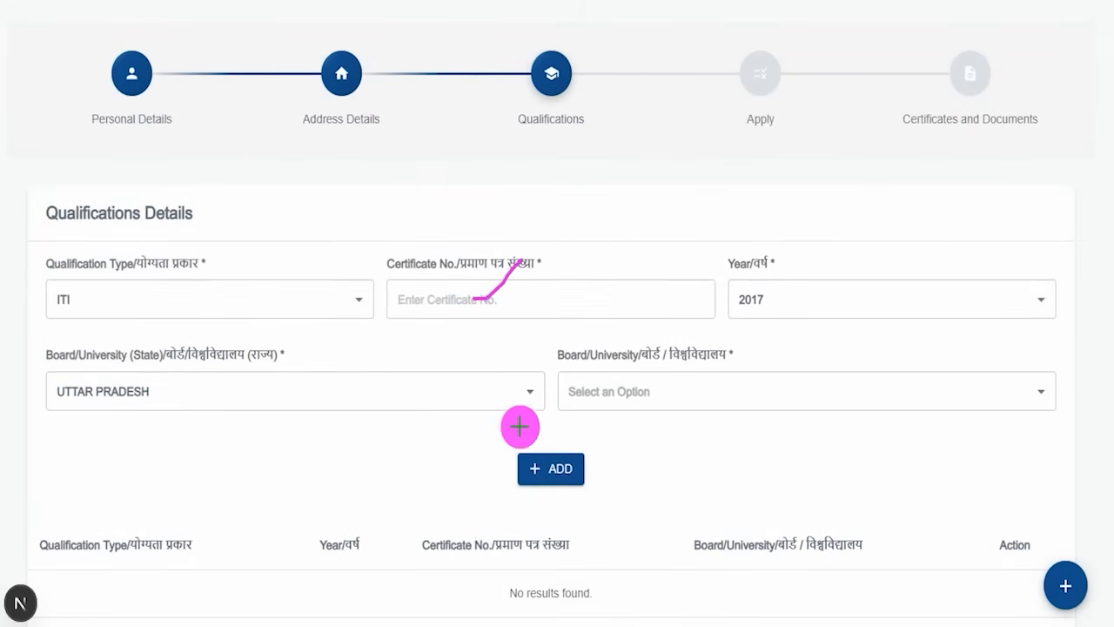
left_click_drag(484, 438, 616, 499)
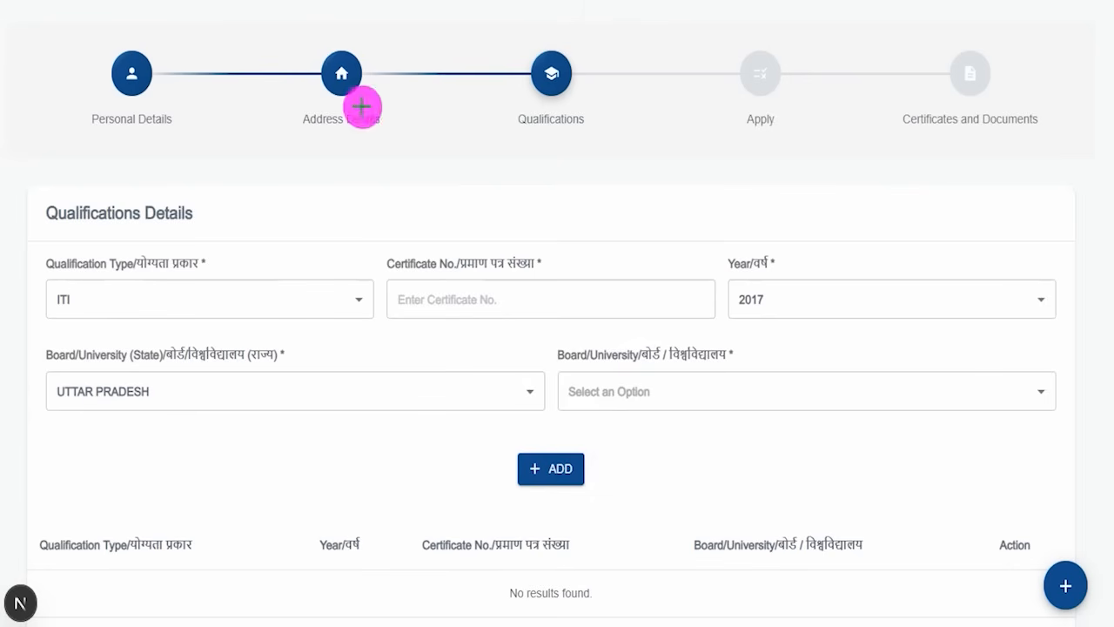
left_click(181, 301)
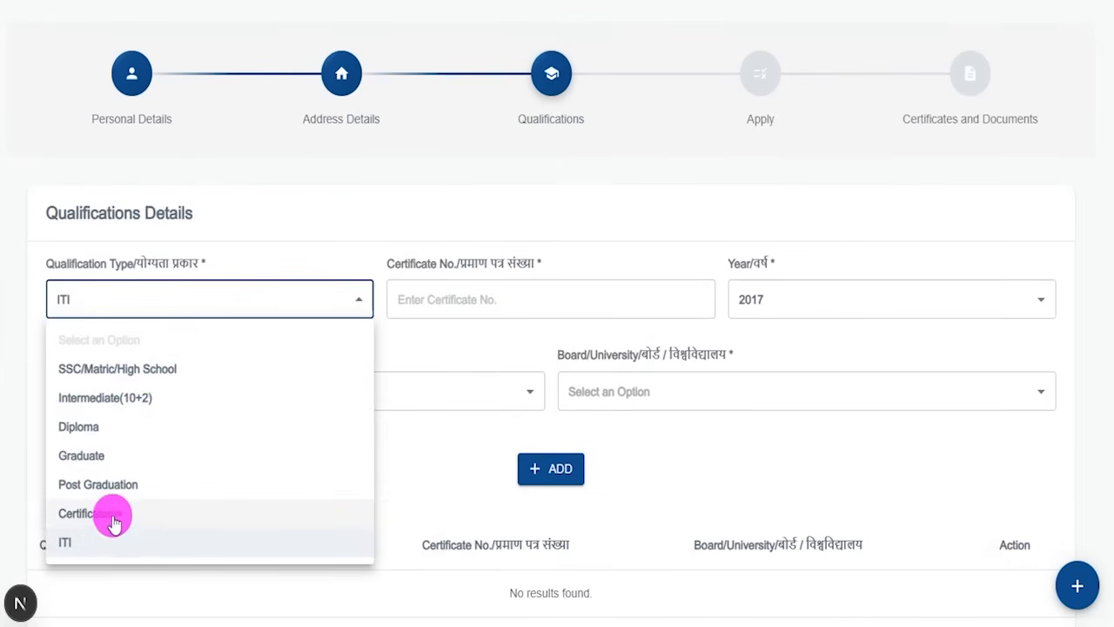
Step: Review the added SSC/Matric, Intermediate and ITI entries, and save the qualifications to continue to the Apply stage
scroll(428, 515, "down", 4)
left_click_drag(241, 248, 279, 195)
left_click_drag(269, 283, 324, 255)
left_click_drag(295, 352, 345, 327)
left_click_drag(354, 397, 404, 376)
left_click_drag(657, 436, 676, 409)
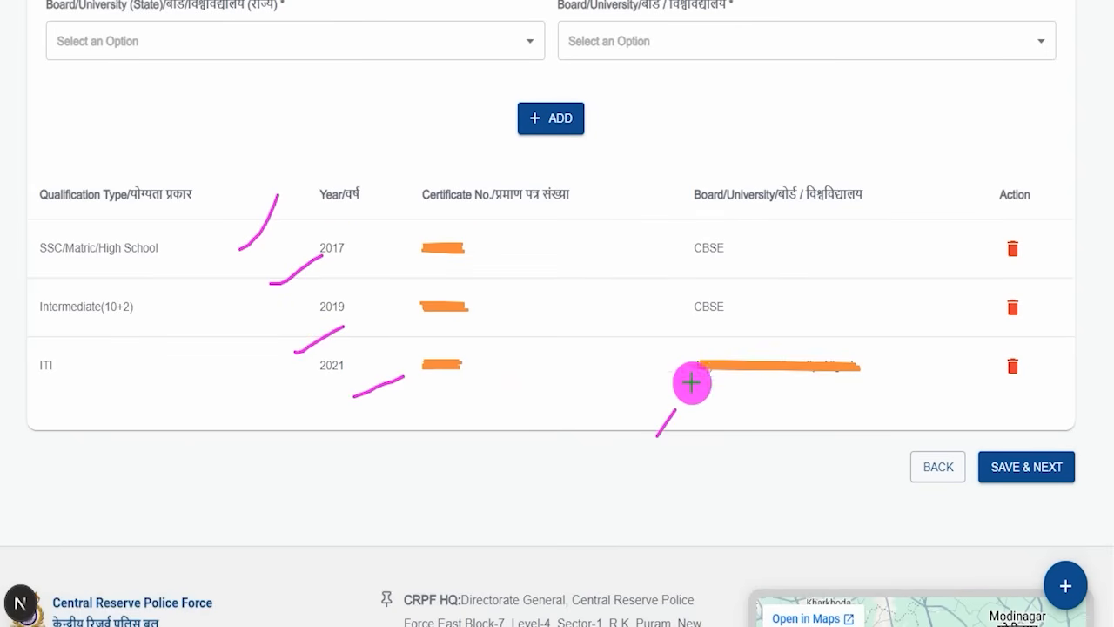
left_click_drag(1057, 218, 1044, 430)
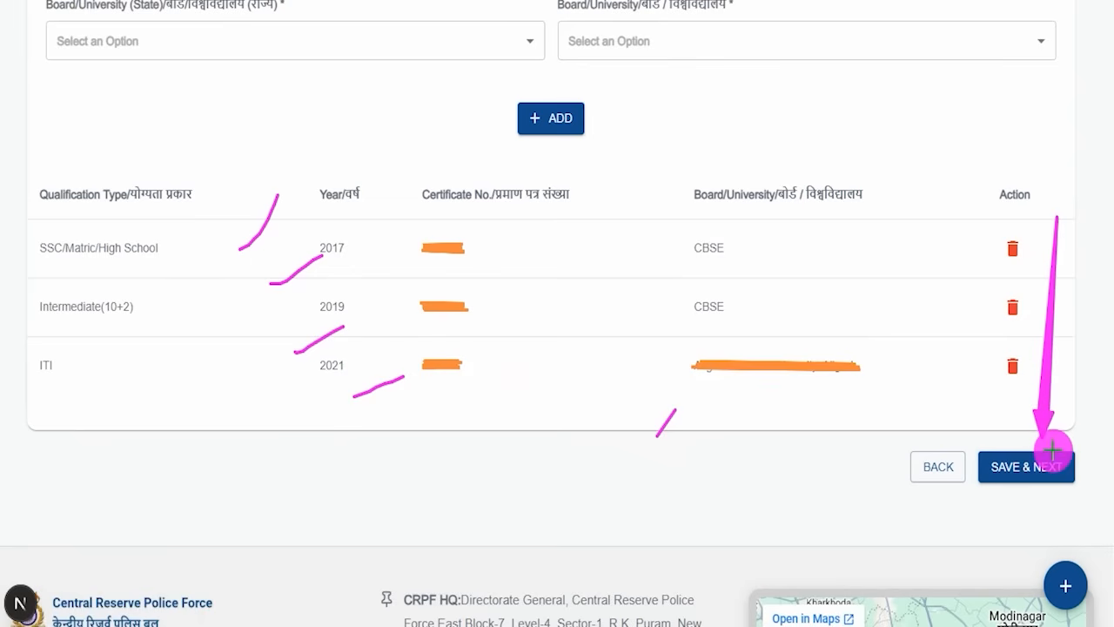
left_click(1052, 453)
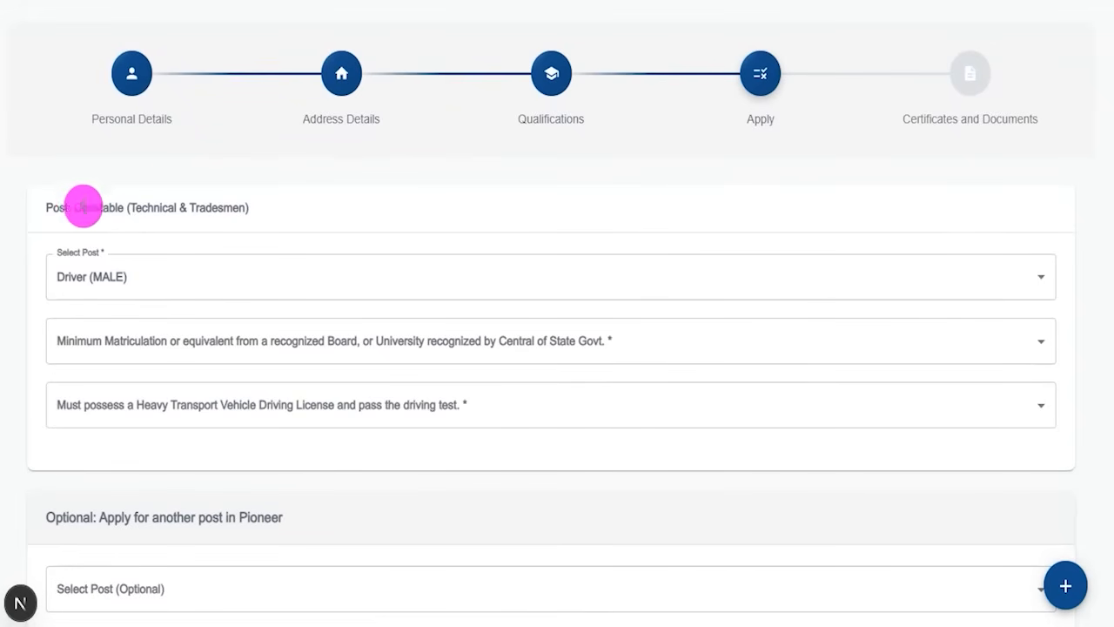
Step: Select Driver (MALE) as the post under Constable (Technical & Tradesmen)
left_click_drag(58, 207, 219, 206)
scroll(40, 169, "down", 1)
left_click(131, 193)
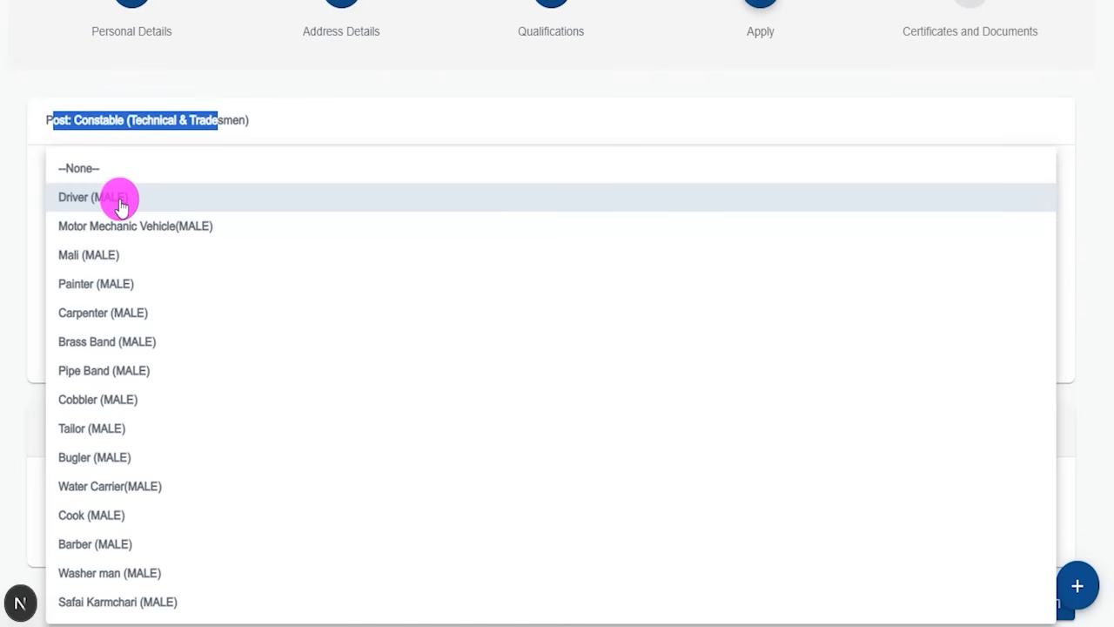
left_click(119, 202)
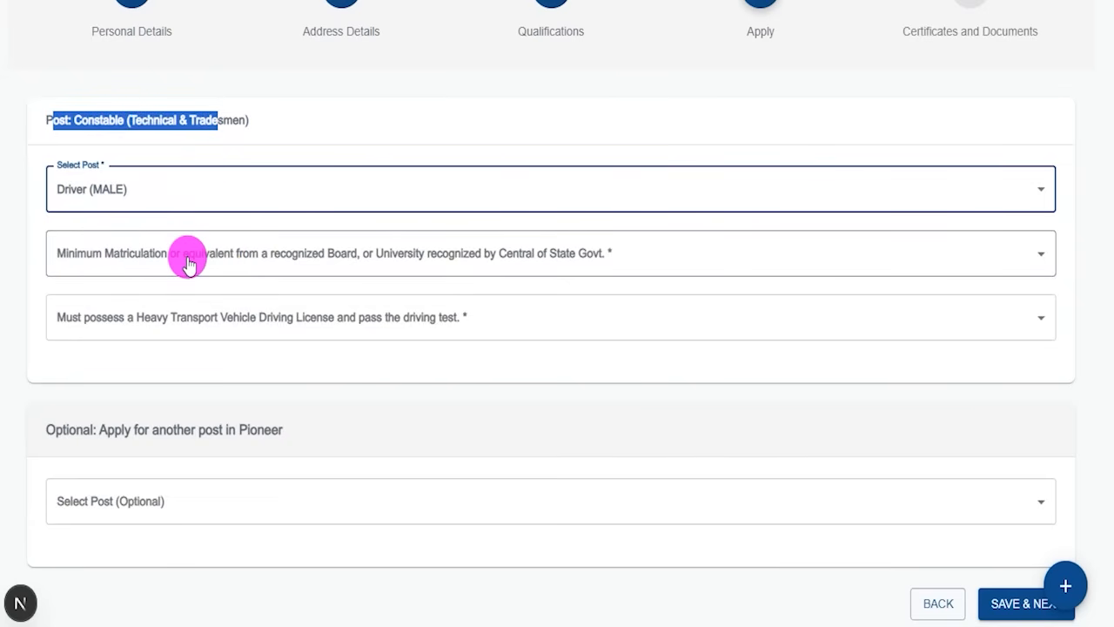
Step: Answer Yes to the minimum matriculation requirement and activate its Details field
left_click(237, 261)
left_click(73, 327)
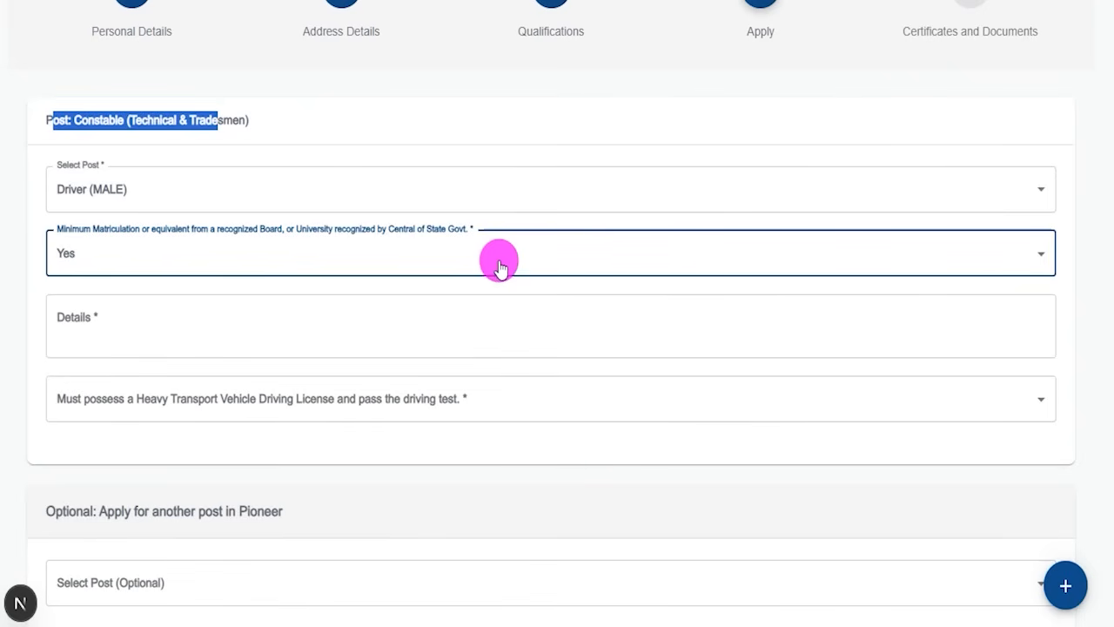
left_click(120, 319)
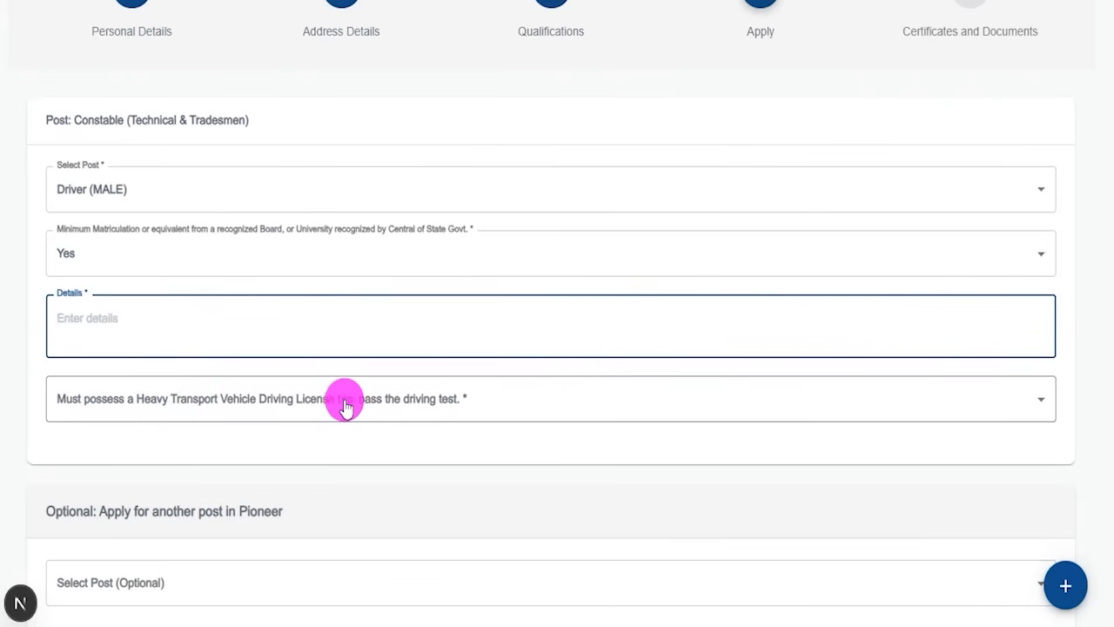
Step: Answer Yes to the Heavy Transport Vehicle Driving License requirement and check the Details fields of both requirements
left_click(395, 401)
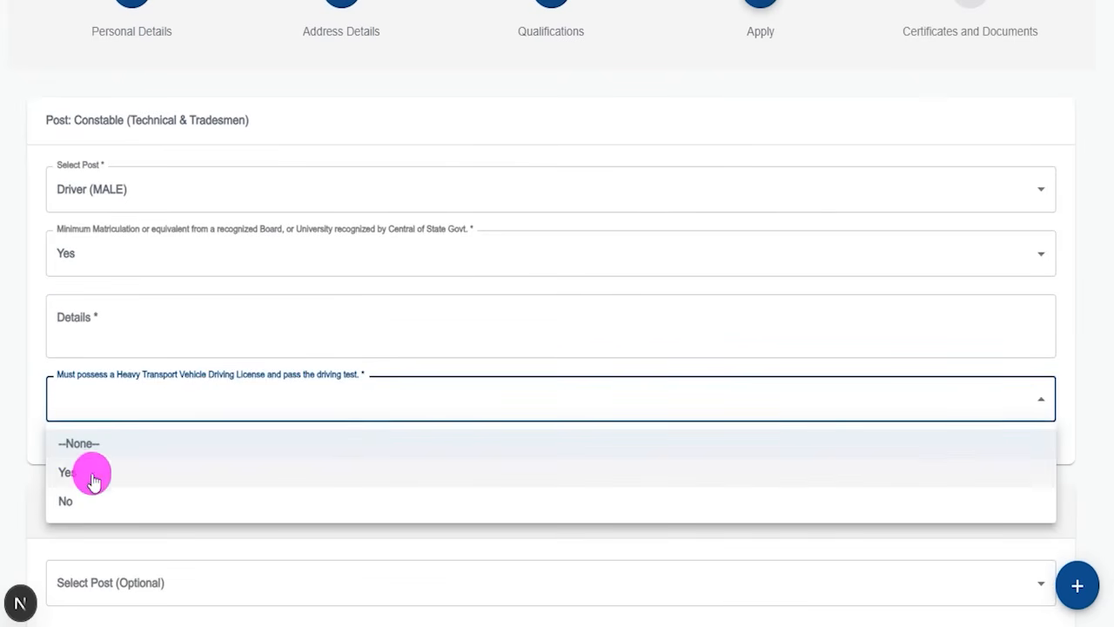
left_click(93, 477)
left_click(152, 466)
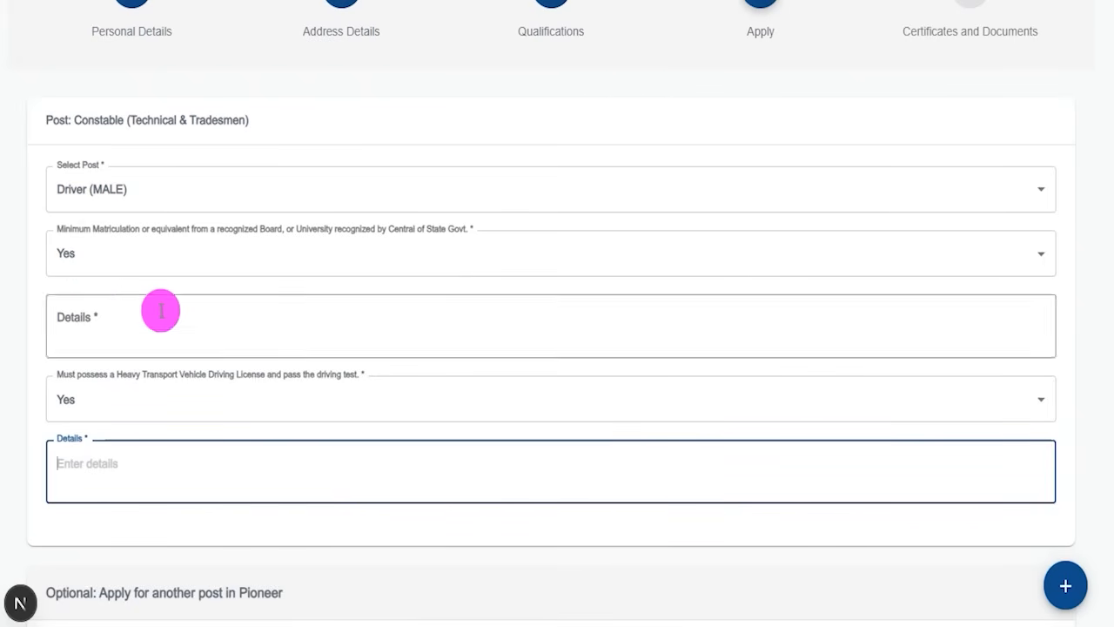
left_click(105, 317)
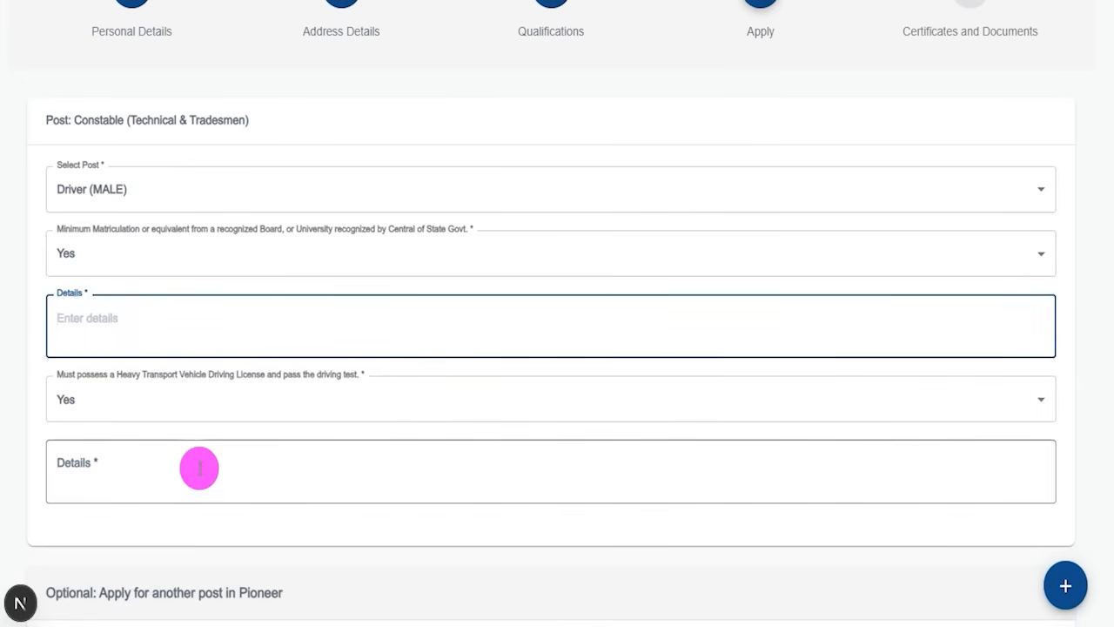
Step: Review the optional Pioneer post choices and leave the selection at None
scroll(250, 436, "down", 2)
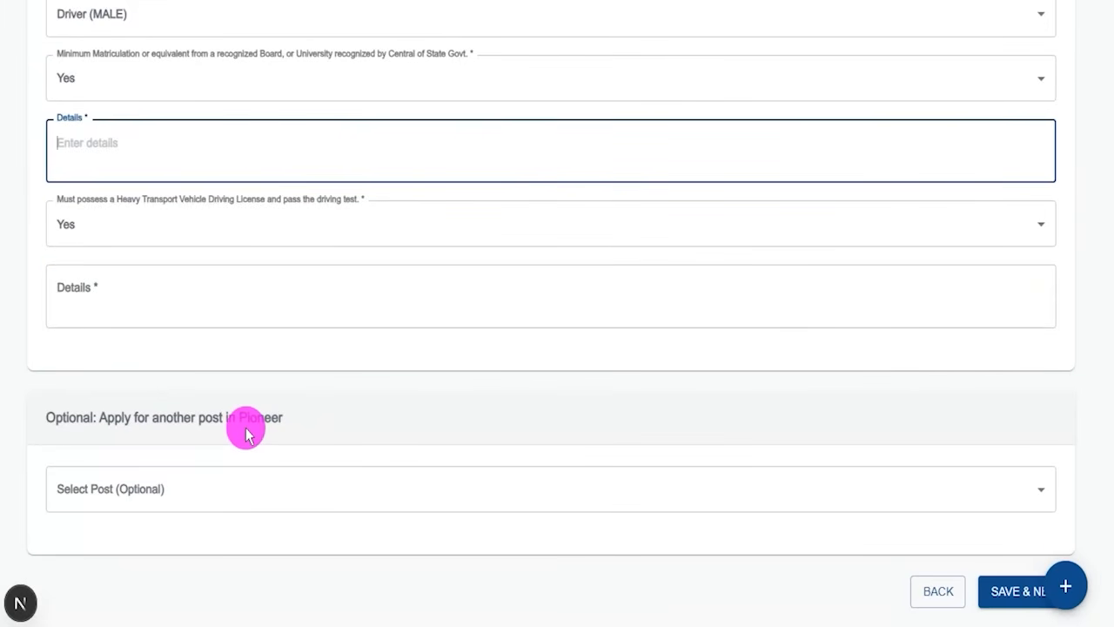
left_click(182, 495)
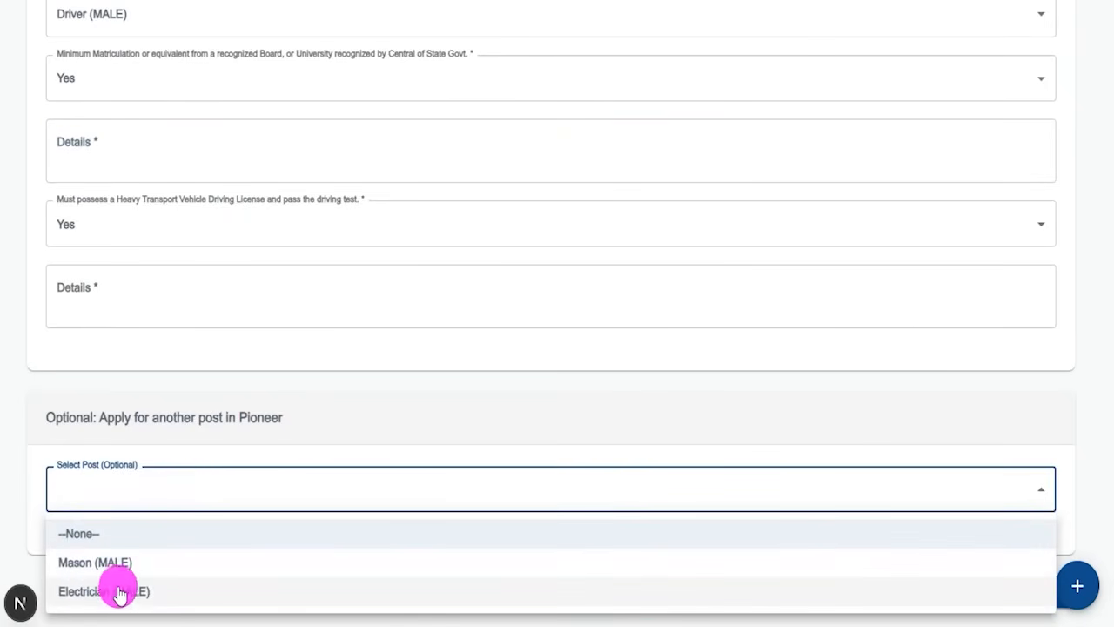
left_click(113, 535)
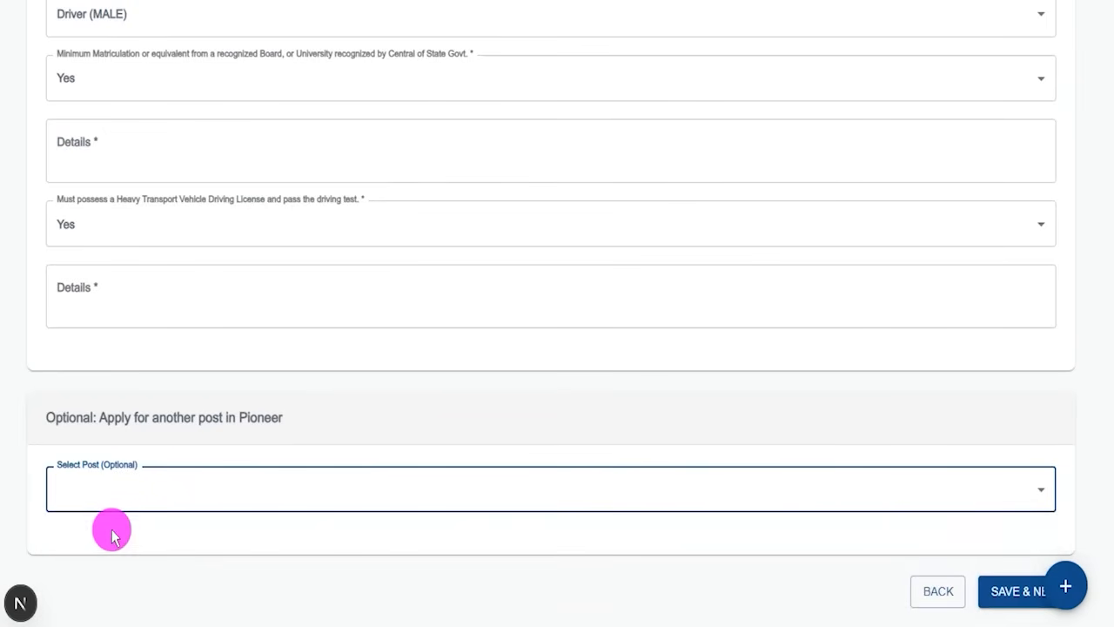
left_click(286, 566)
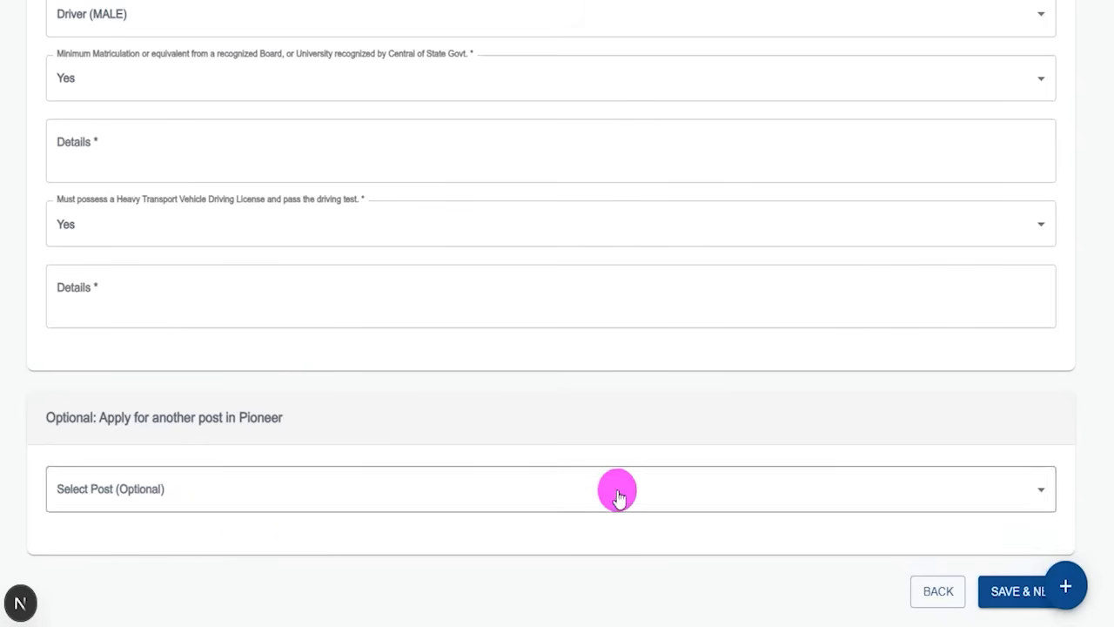
Step: Save the post selection and continue to the Certificates and Documents stage
scroll(513, 470, "down", 2)
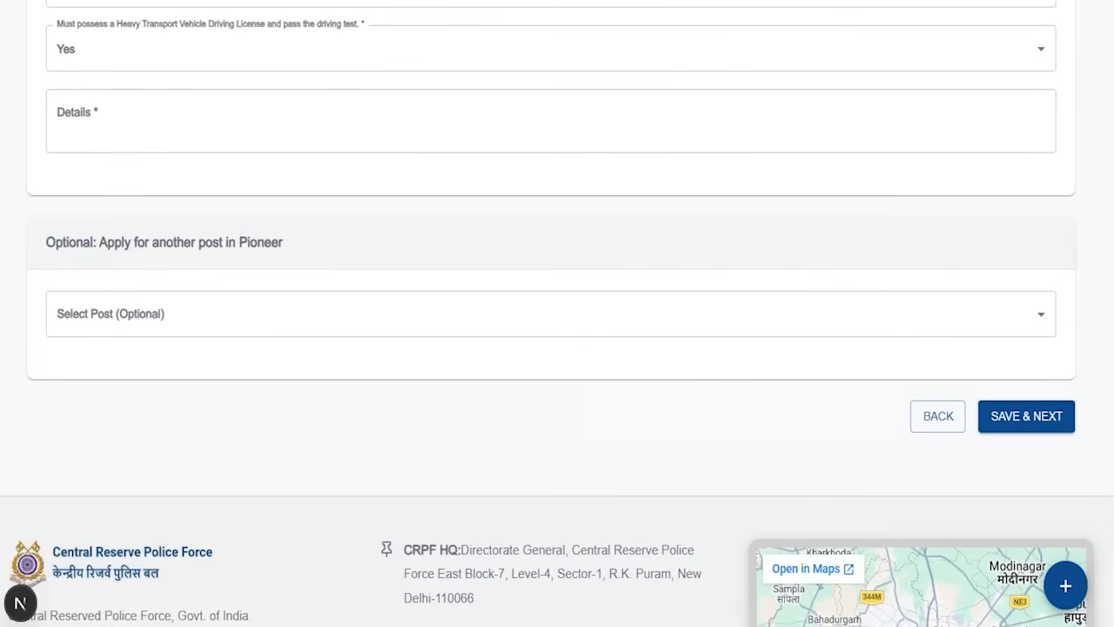
left_click_drag(1081, 180, 1030, 394)
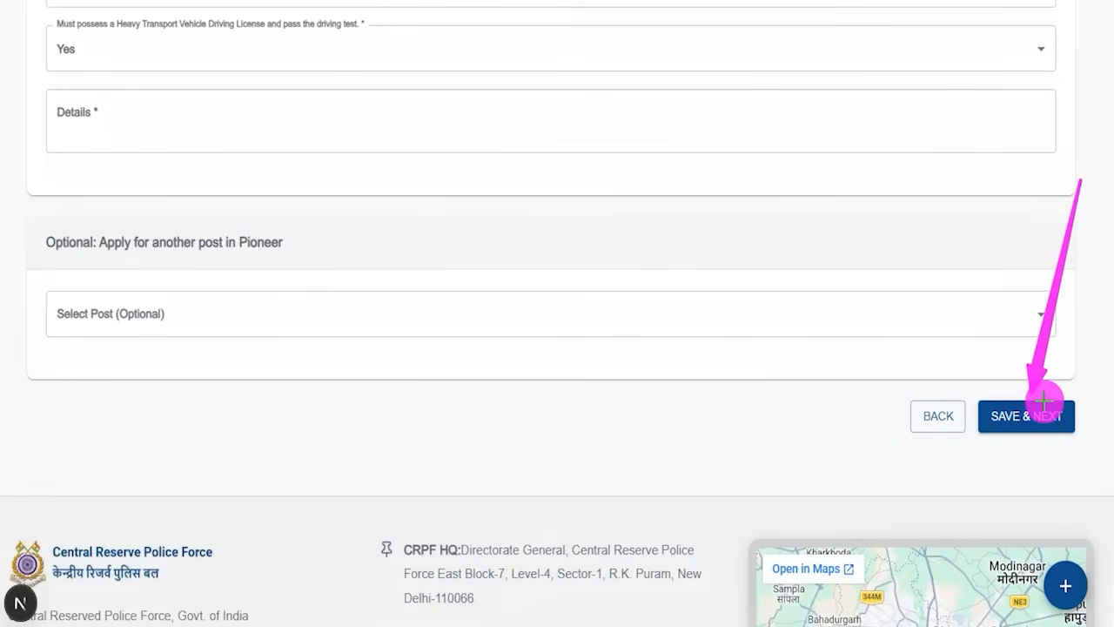
left_click(1045, 401)
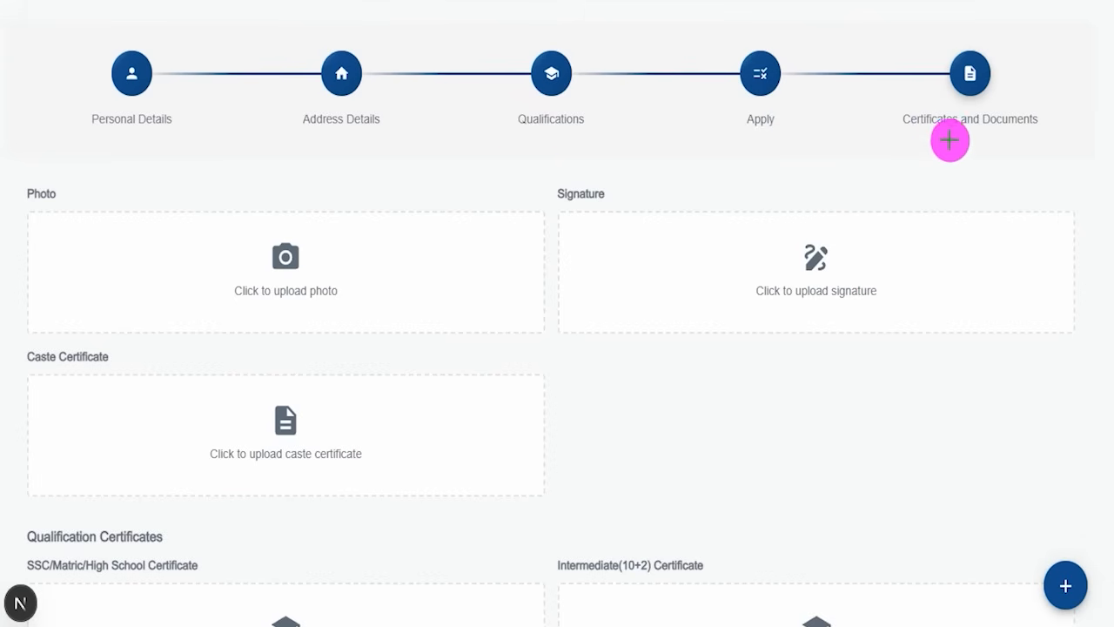
Step: Examine the photo, signature and caste certificate upload areas in Certificates and Documents
left_click_drag(937, 137, 991, 79)
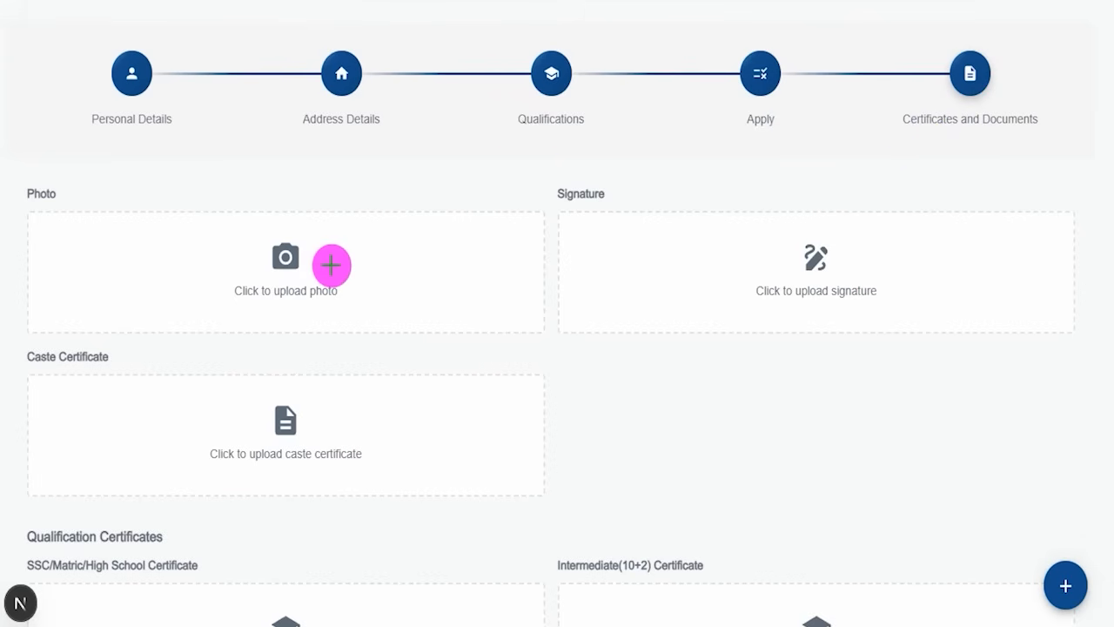
left_click_drag(331, 264, 372, 219)
left_click_drag(719, 273, 769, 234)
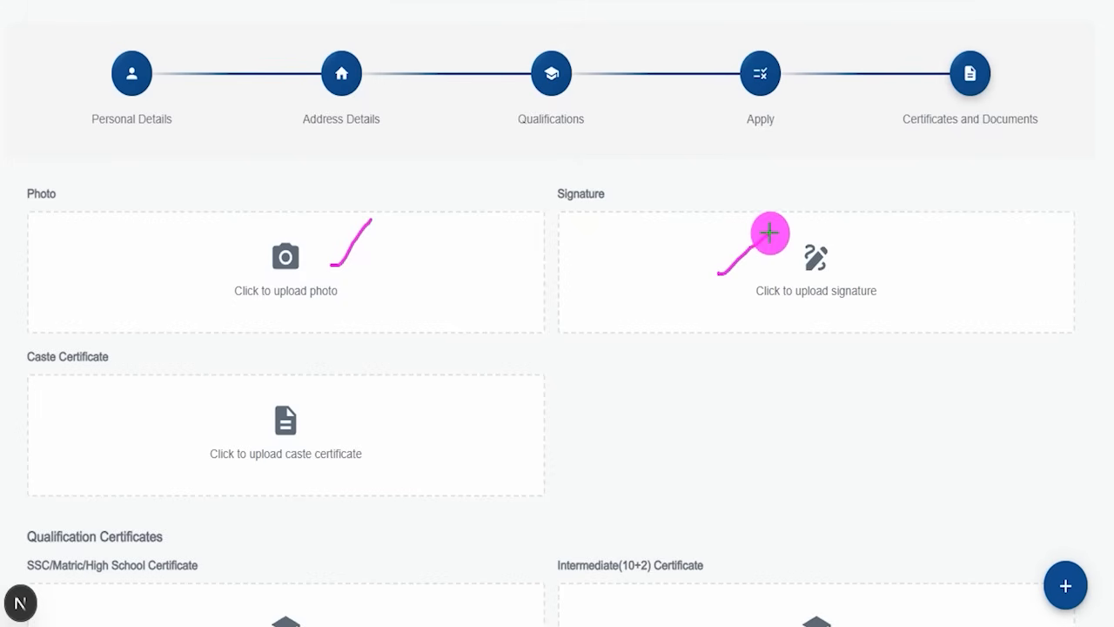
left_click_drag(359, 438, 405, 385)
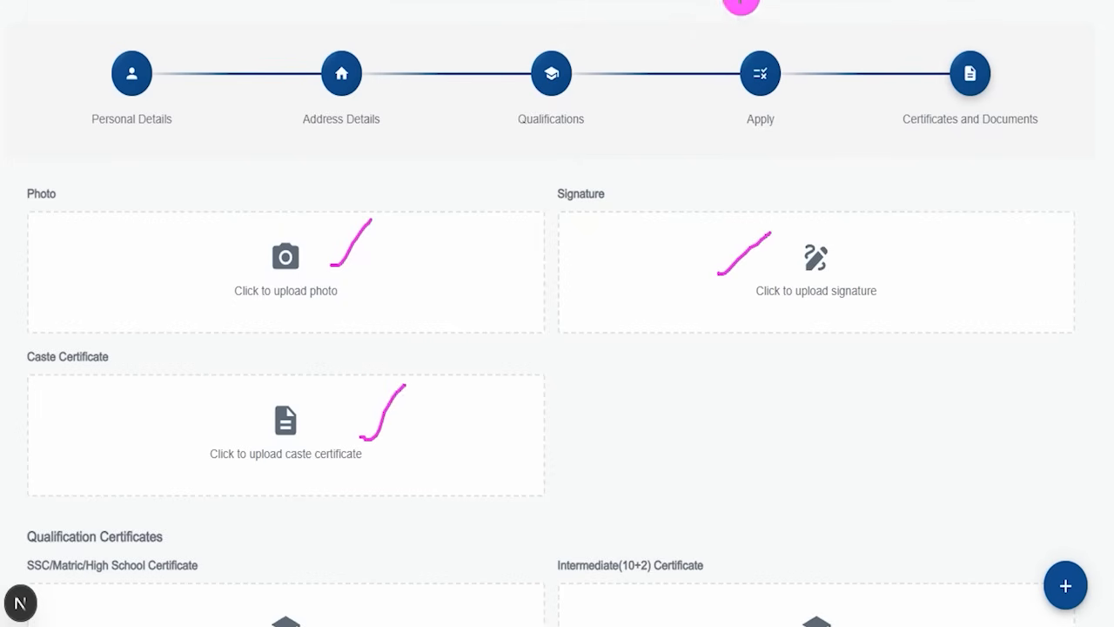
Step: Examine the upload areas for the SSC/Matric/High School, Intermediate(10+2) and ITI certificates
scroll(514, 453, "down", 4)
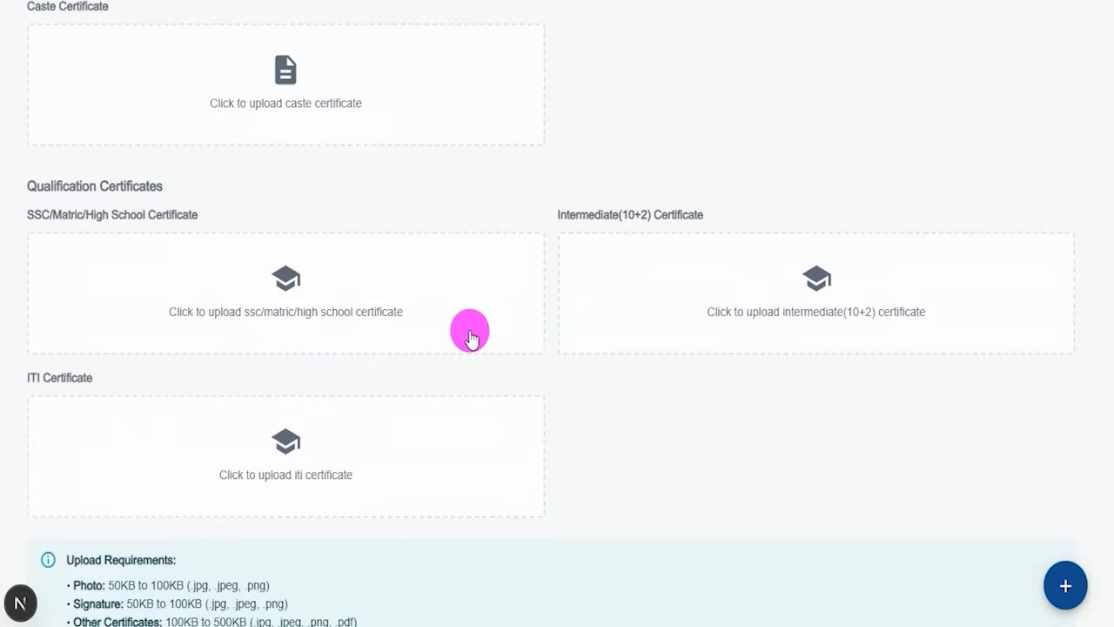
scroll(535, 445, "down", 1)
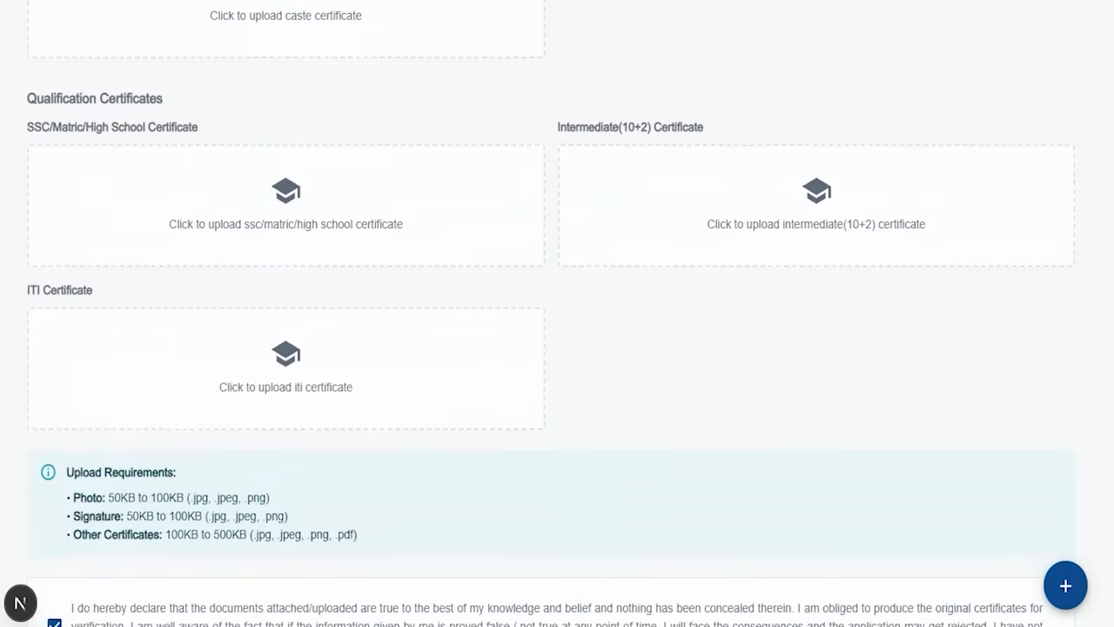
left_click_drag(394, 209, 460, 140)
left_click_drag(633, 185, 677, 128)
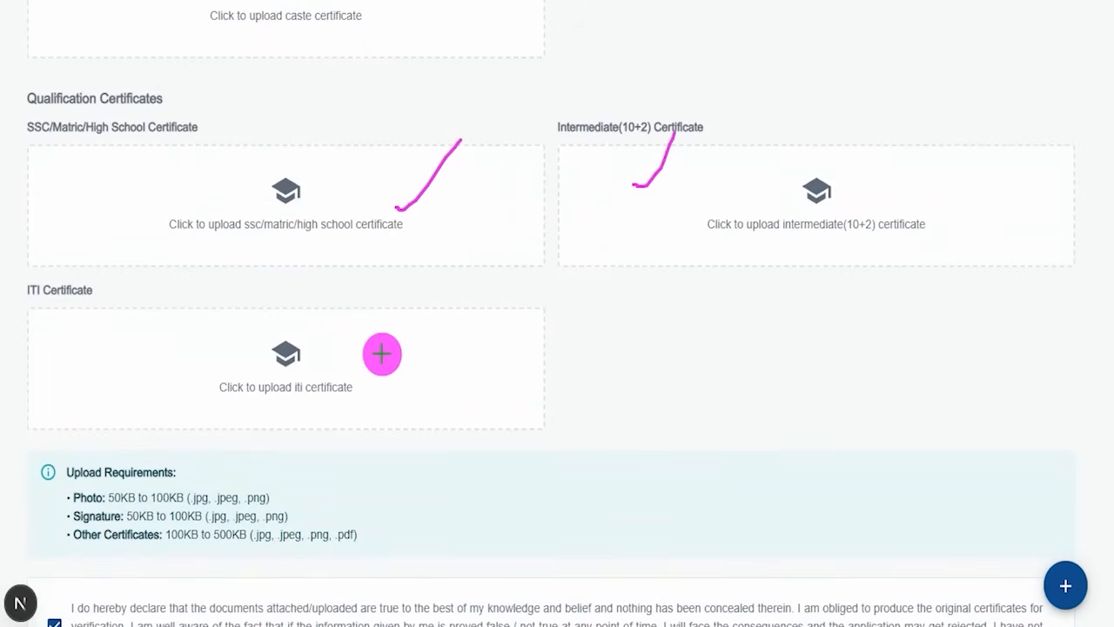
left_click_drag(380, 354, 421, 308)
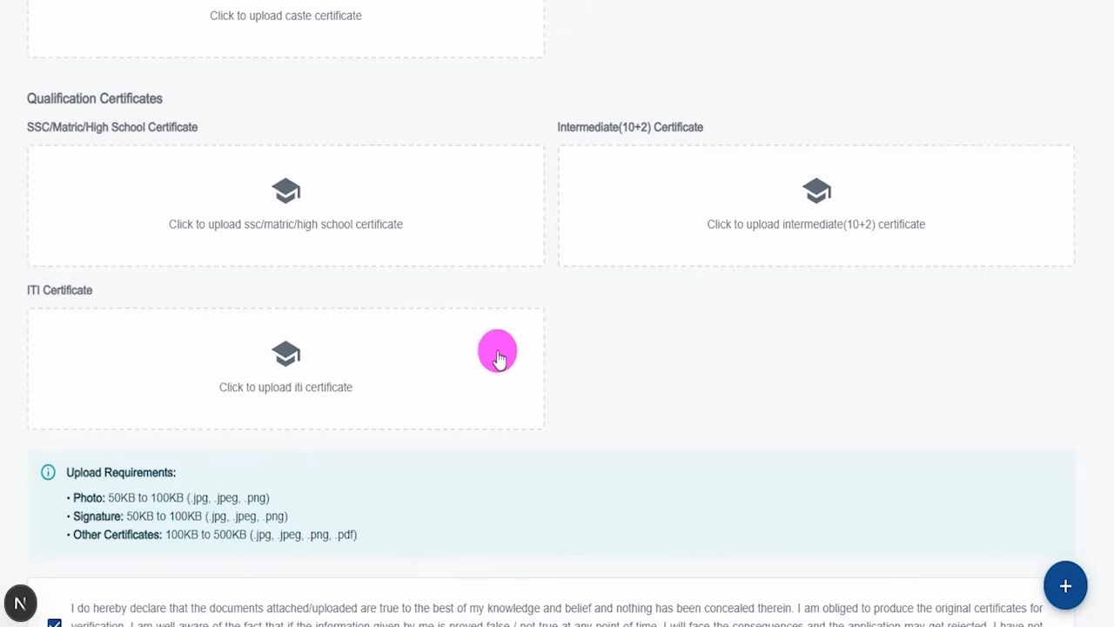
Step: Read the size and format requirements for the photo, signature and other certificates, and return to the photo and signature upload areas
scroll(522, 322, "down", 2)
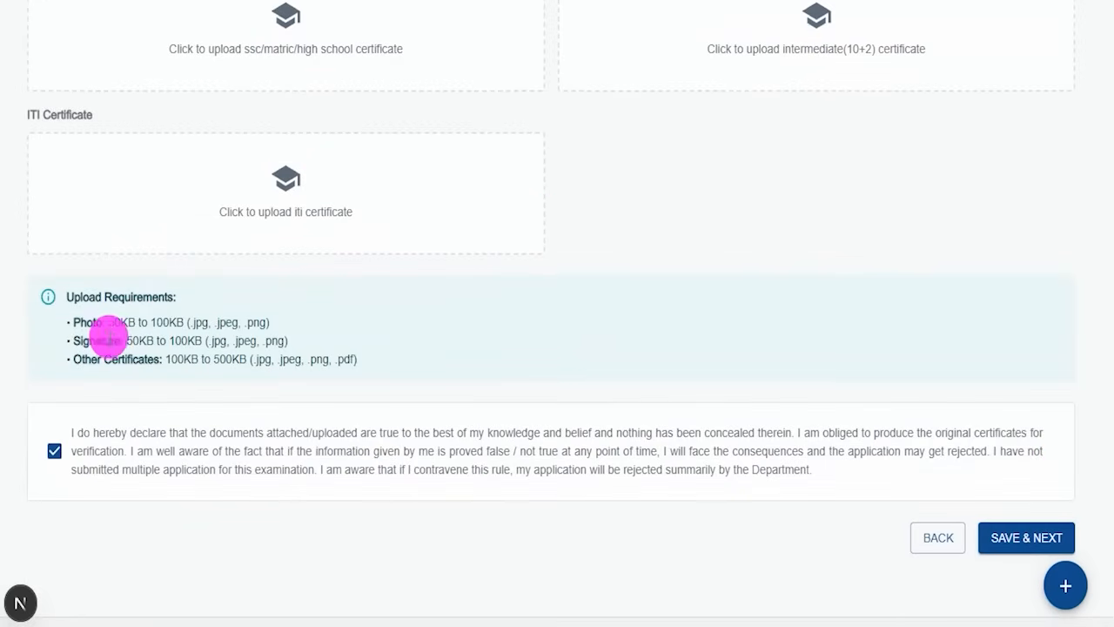
left_click_drag(114, 322, 226, 323)
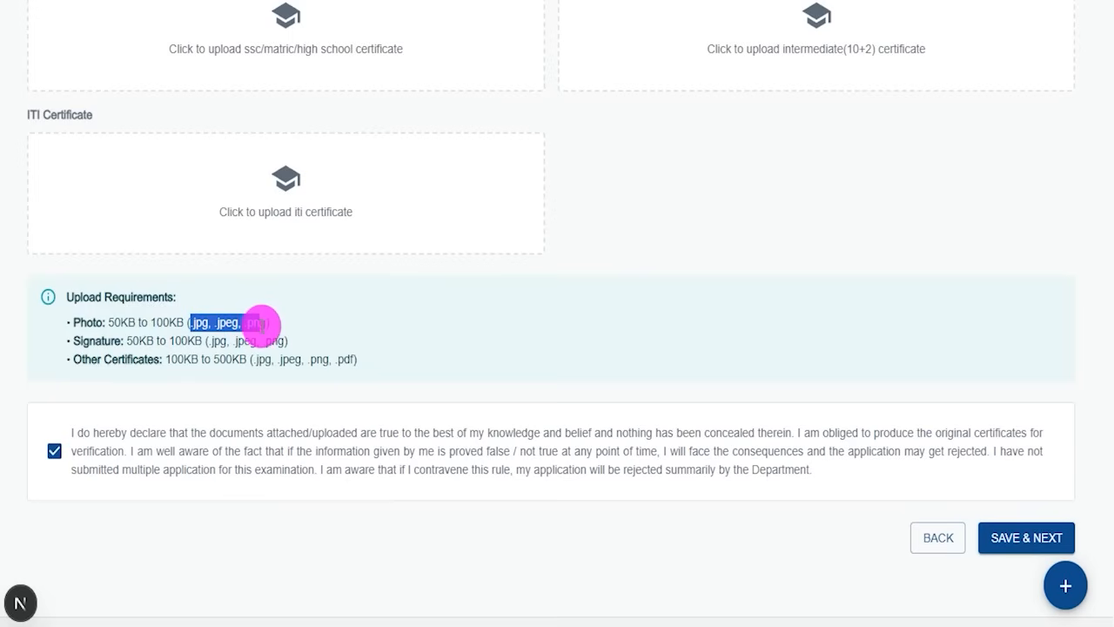
left_click_drag(77, 340, 265, 340)
left_click(133, 341)
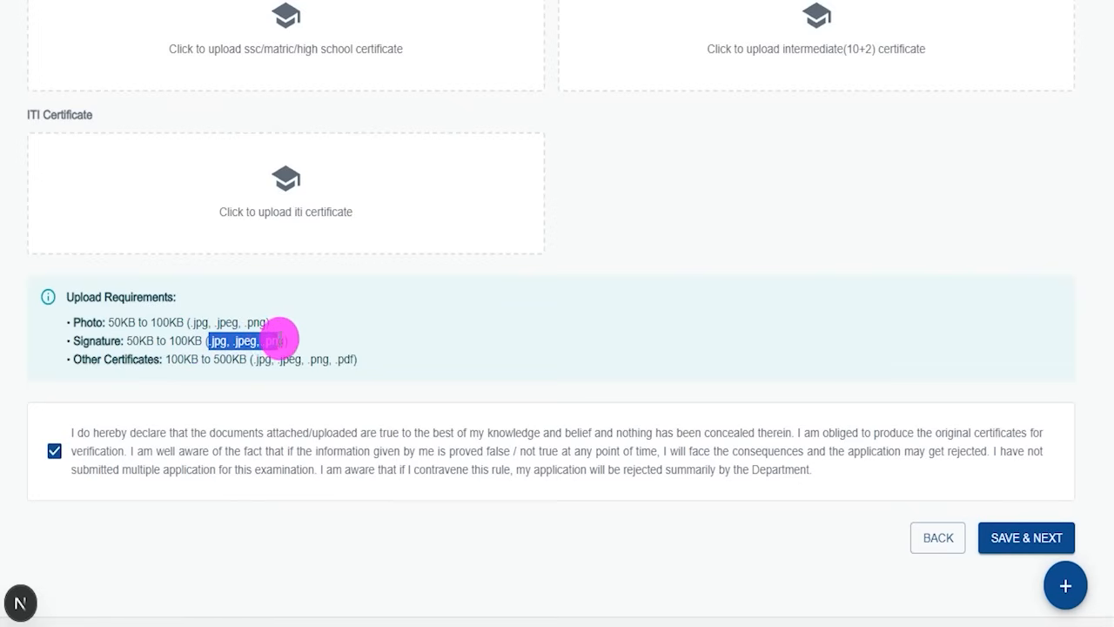
left_click_drag(82, 357, 355, 358)
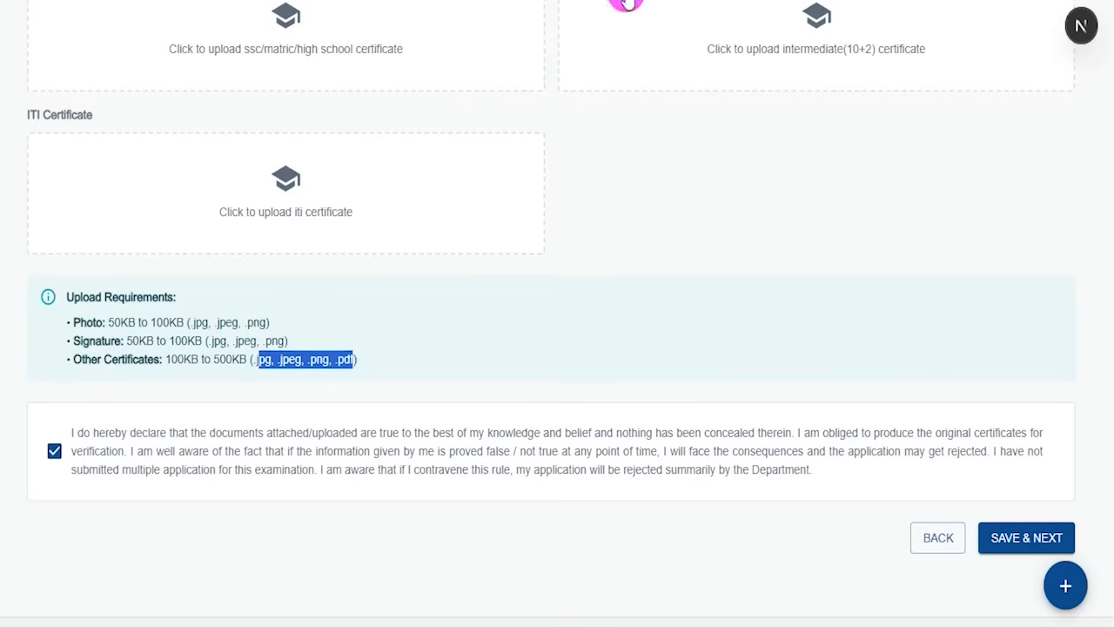
scroll(505, 218, "up", 2)
scroll(505, 224, "up", 5)
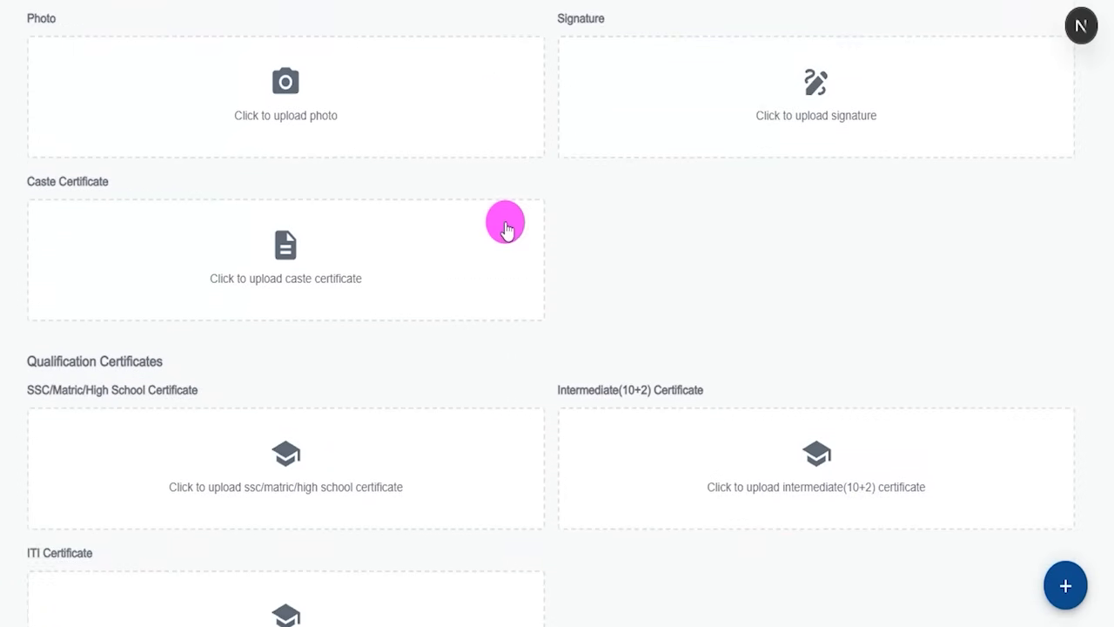
Step: Check the photo, signature and caste certificate upload areas once more
scroll(566, 160, "up", 2)
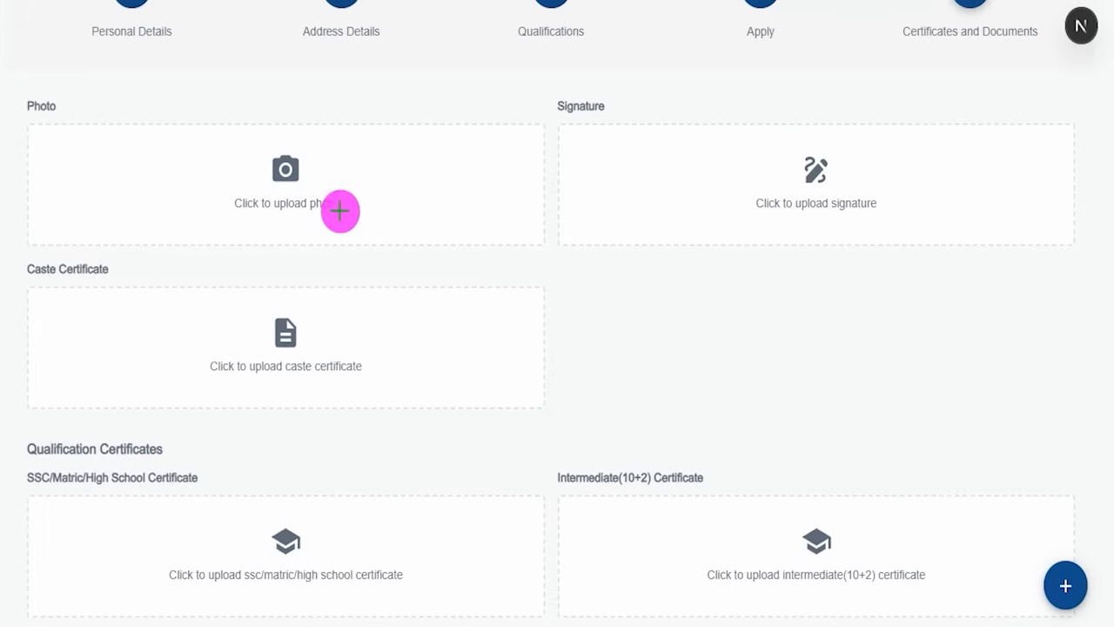
left_click_drag(341, 199, 400, 144)
left_click_drag(726, 211, 745, 155)
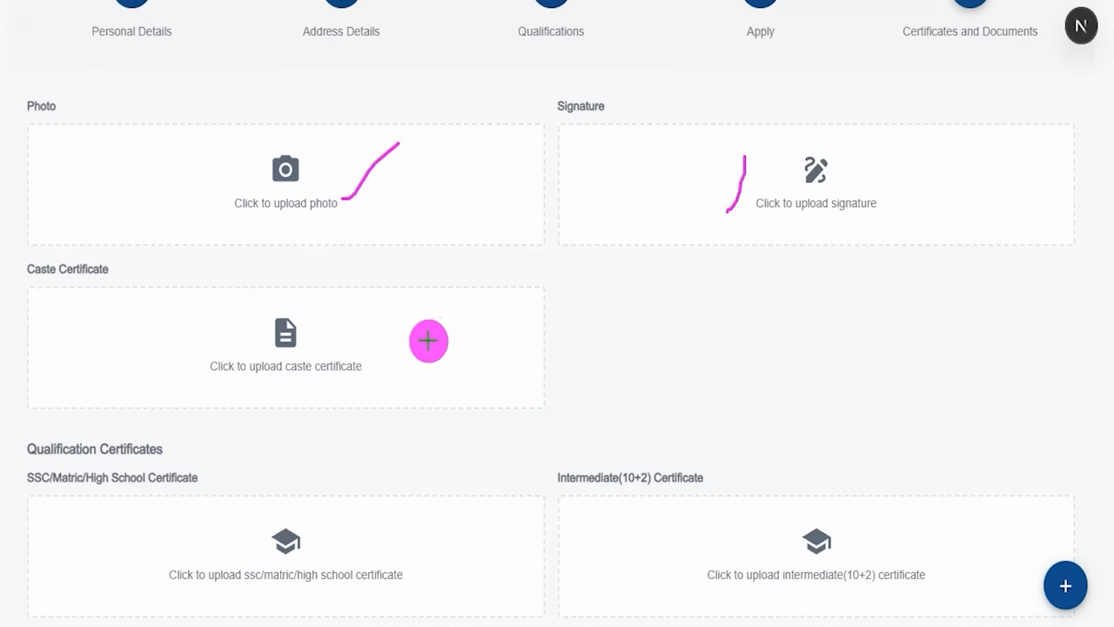
left_click_drag(427, 340, 505, 240)
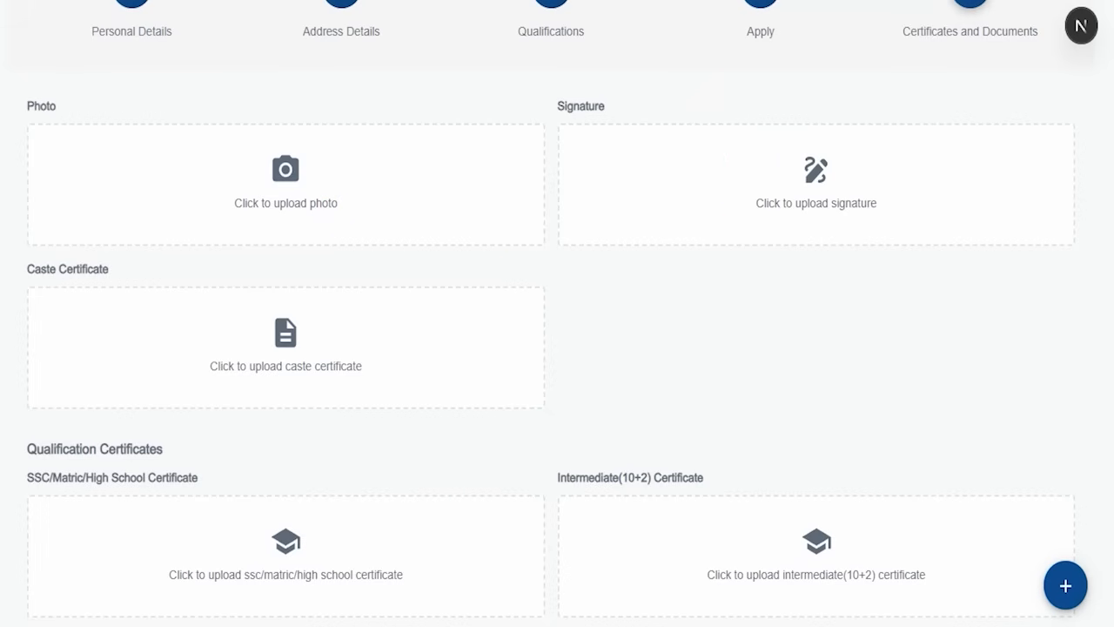
Step: Review the declaration about the uploaded documents, and save the Certificates and Documents stage to continue
scroll(565, 343, "down", 3)
scroll(565, 383, "down", 4)
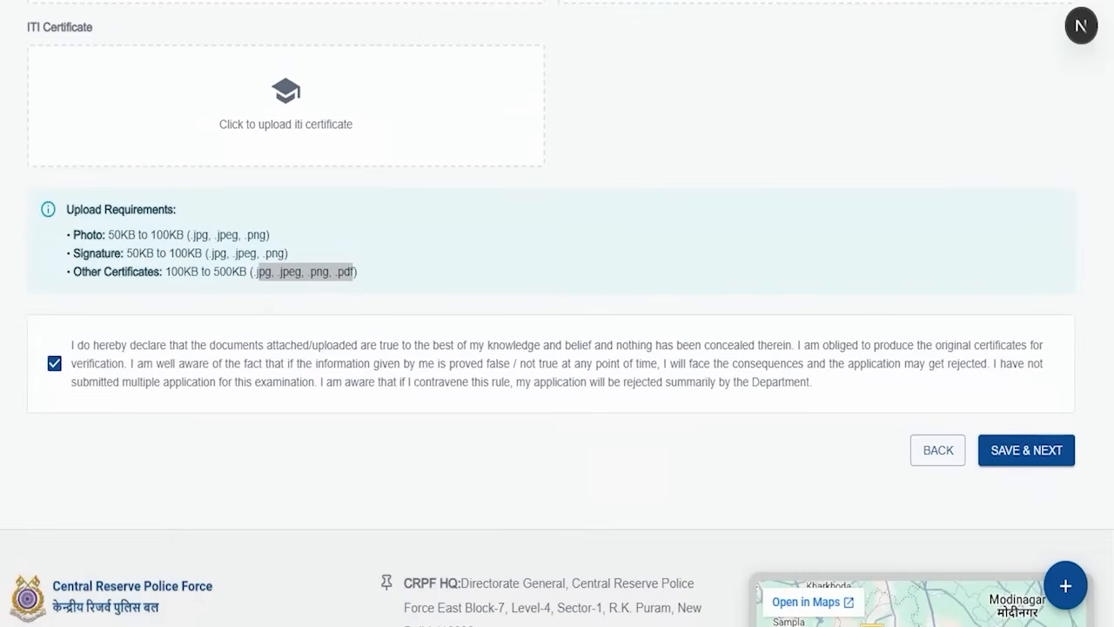
left_click_drag(54, 344, 92, 280)
mouse_move(1069, 228)
left_mouse_down()
mouse_move(1054, 370)
mouse_move(1031, 422)
left_mouse_up()
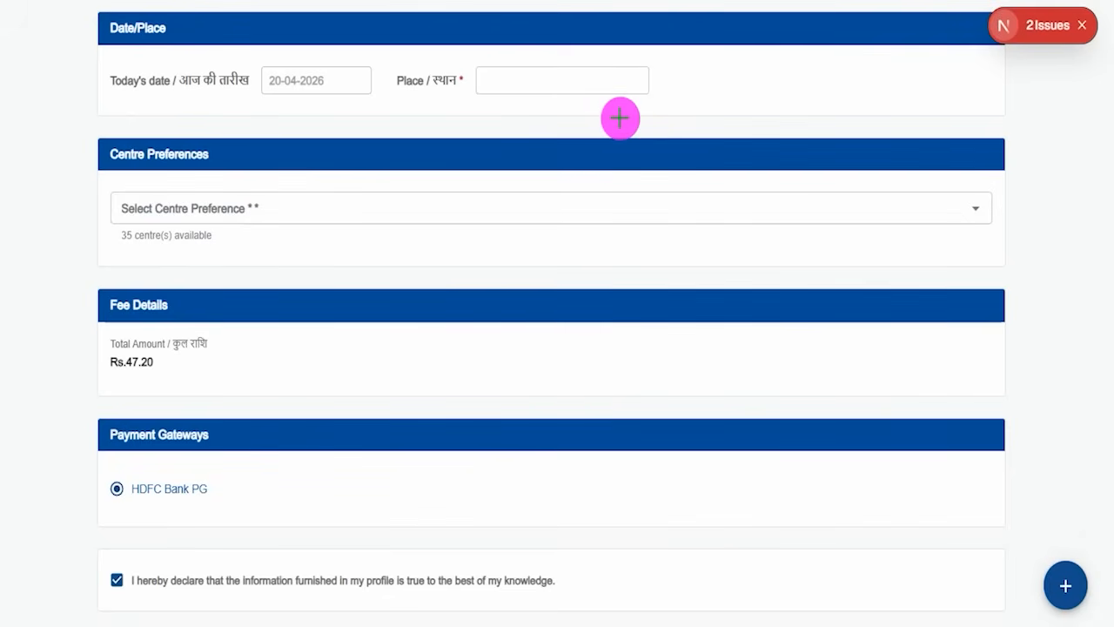
Step: Check the Place field and set the centre preference to GC, CRPF, Jharoda Kalan, New Delhi-110072
left_click_drag(689, 77, 726, 32)
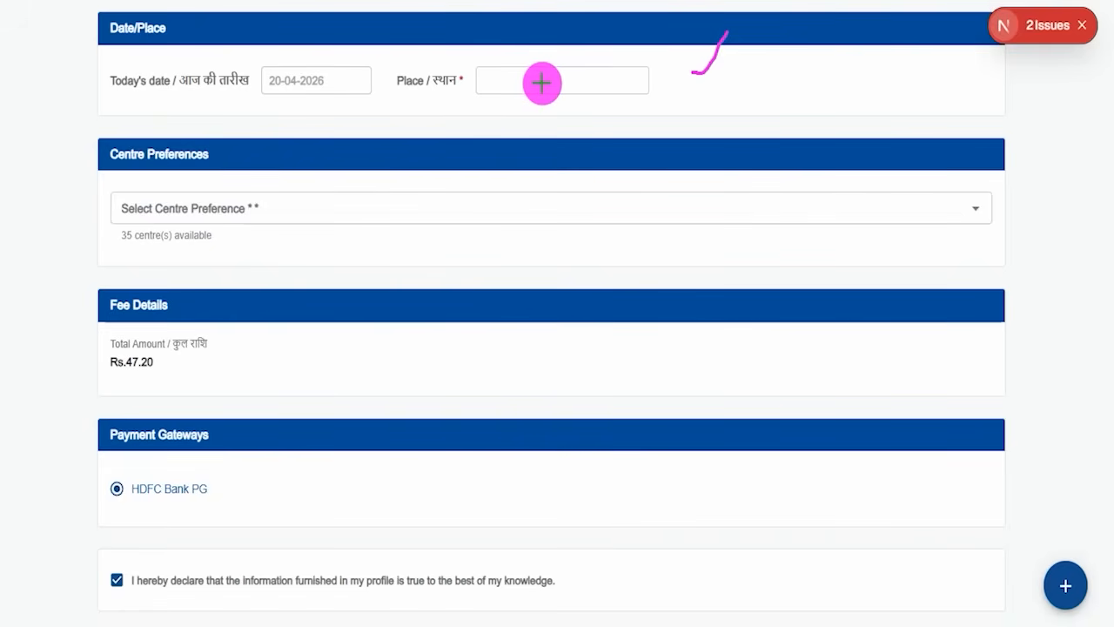
left_click_drag(541, 83, 574, 43)
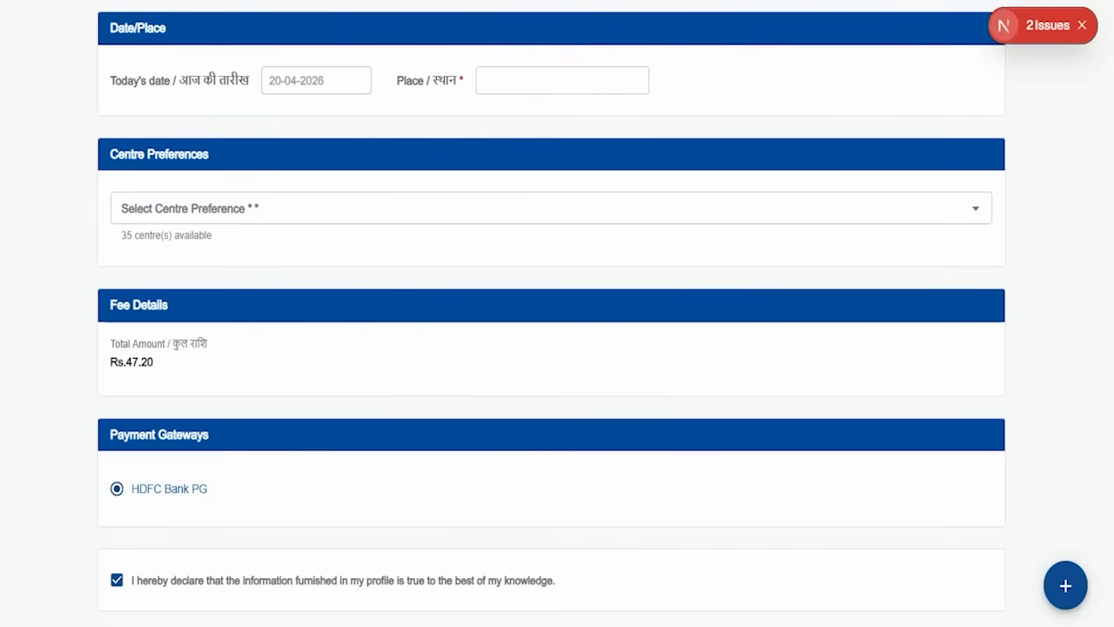
left_click(256, 209)
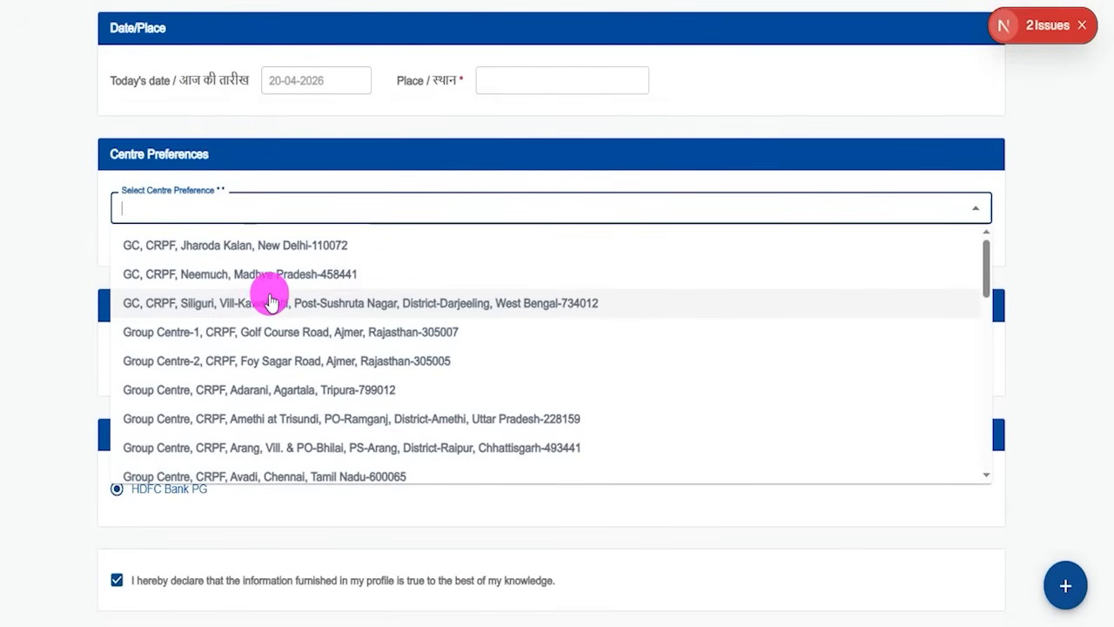
left_click(297, 246)
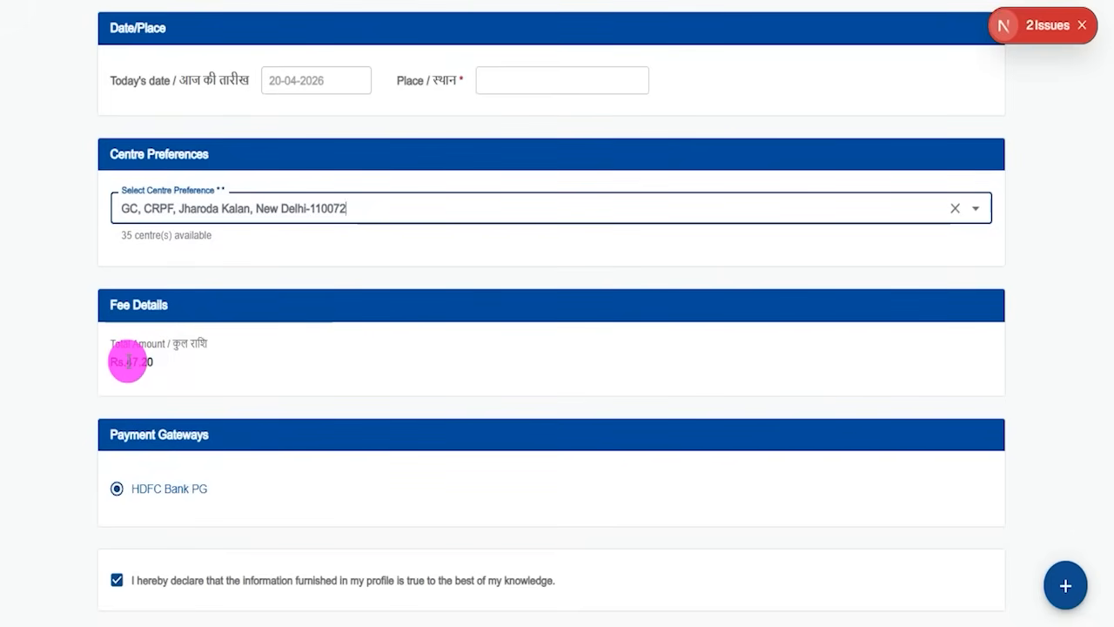
Step: Compare the total amount in Fee Details with the category-wise Application Fee section on the recruitment information page
left_click_drag(129, 361, 153, 361)
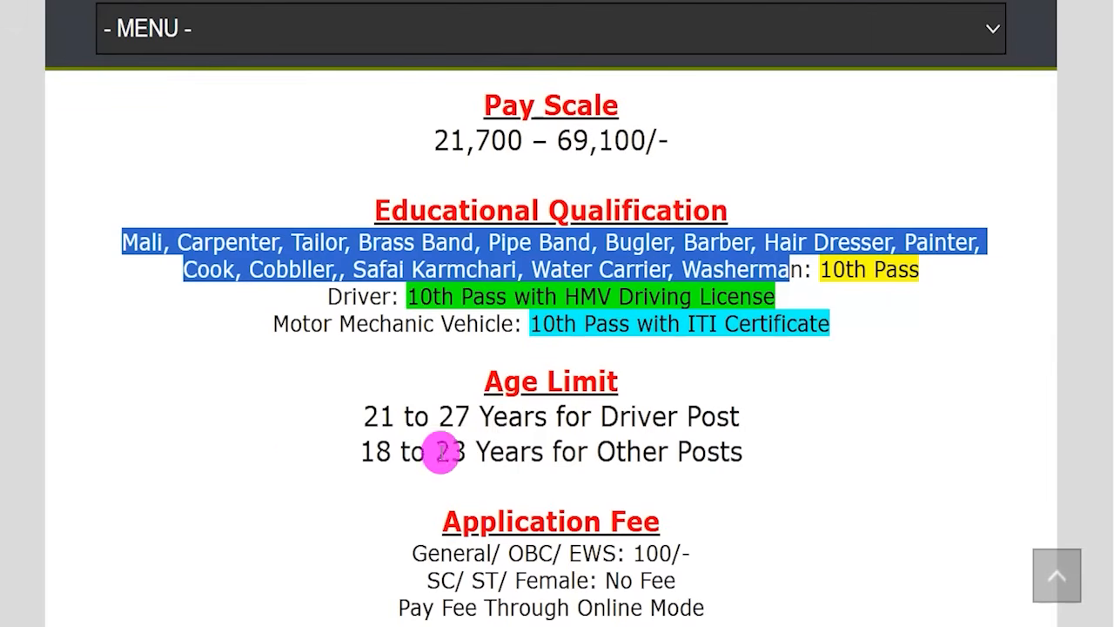
scroll(470, 450, "down", 1)
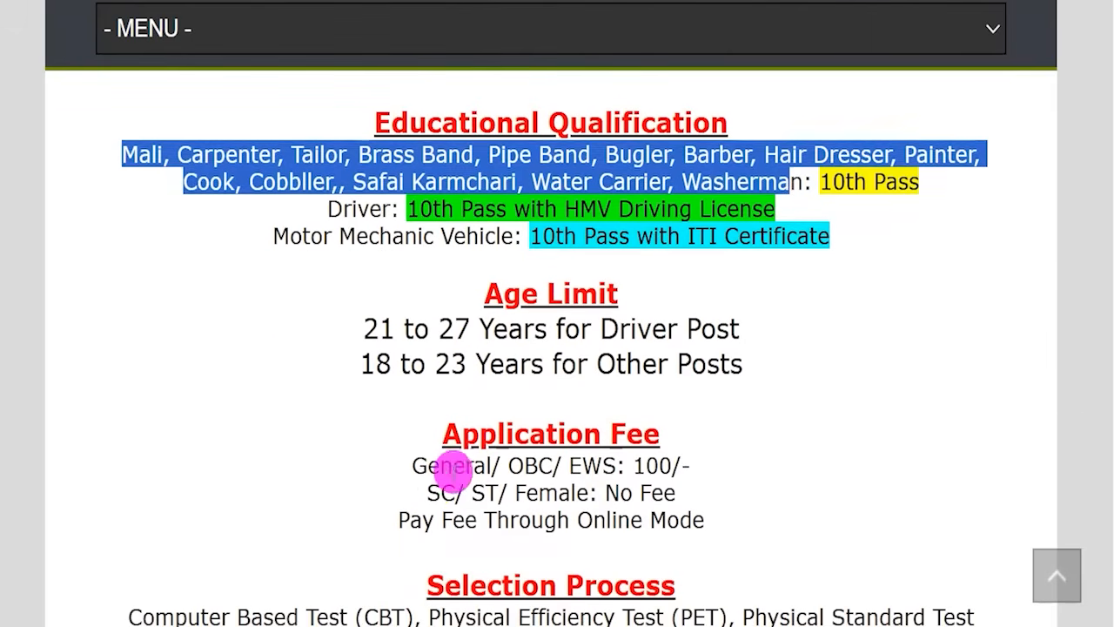
left_click_drag(426, 493, 671, 493)
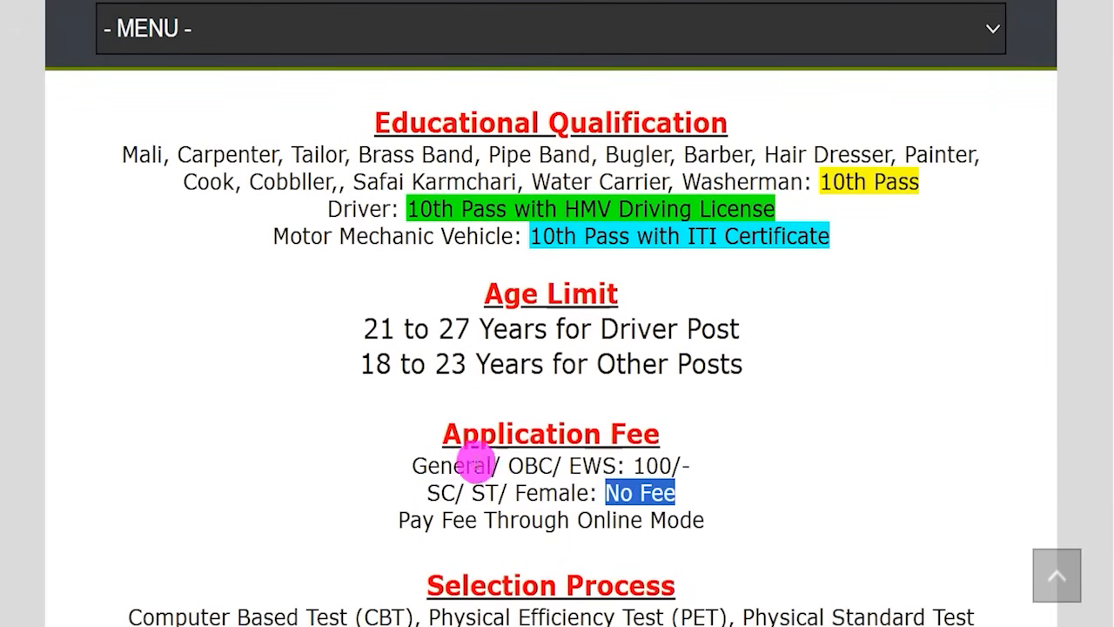
left_click_drag(439, 466, 692, 464)
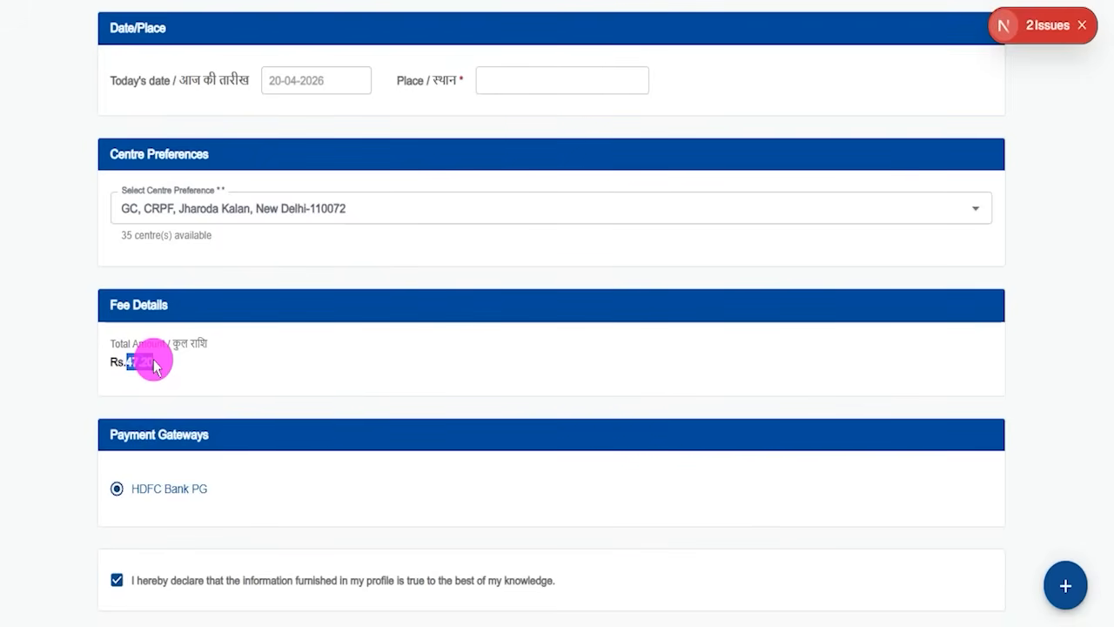
Step: Review the HDFC Bank PG gateway and the profile declaration, and proceed to the fee payment
scroll(153, 365, "down", 2)
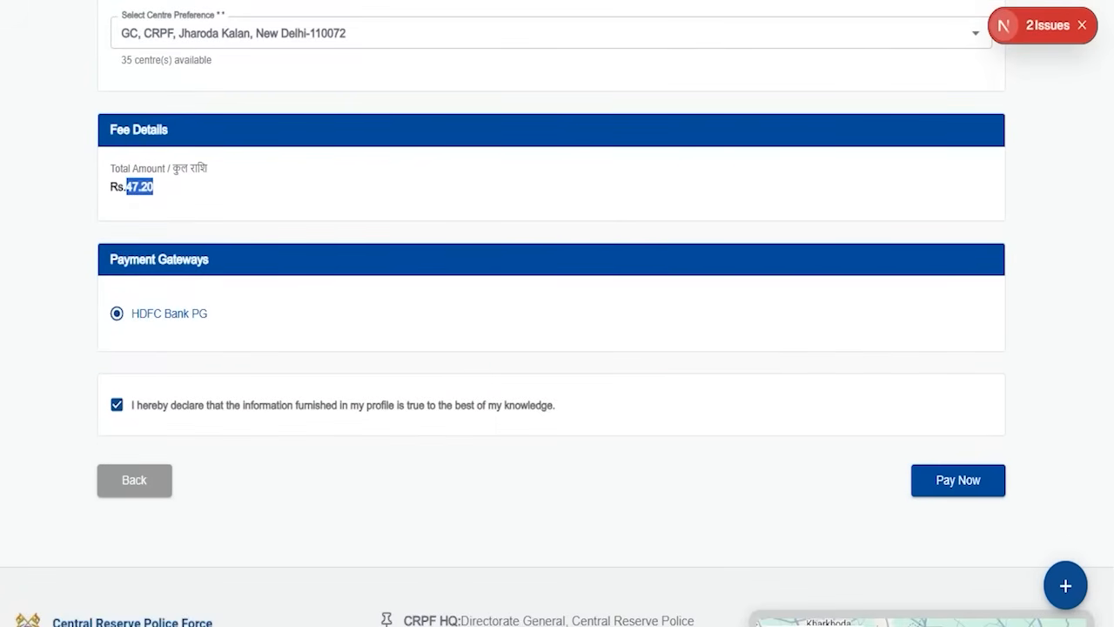
left_click_drag(121, 383, 184, 337)
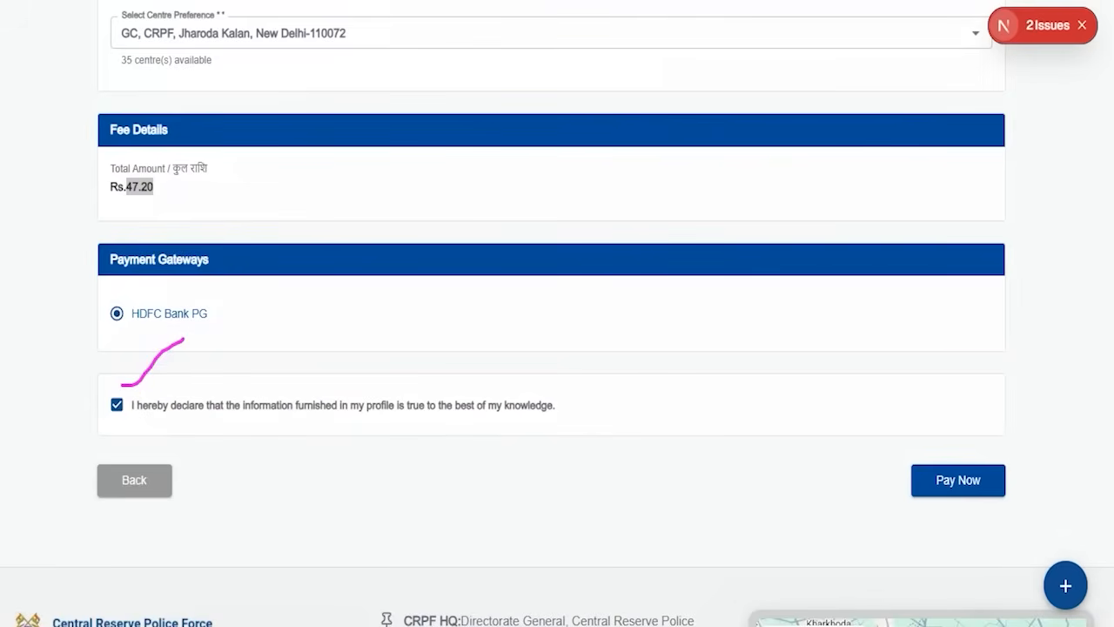
mouse_move(876, 435)
left_mouse_down()
mouse_move(1019, 485)
mouse_move(1033, 521)
left_mouse_up()
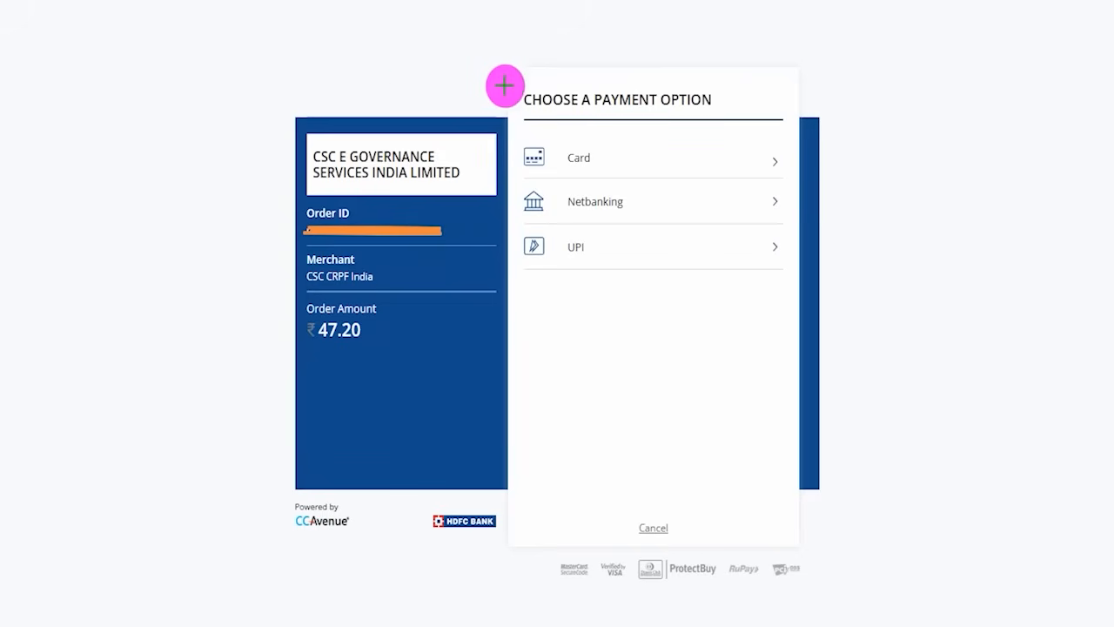
Step: Review the Card, Netbanking and UPI payment options and choose UPI
left_click_drag(402, 99, 463, 36)
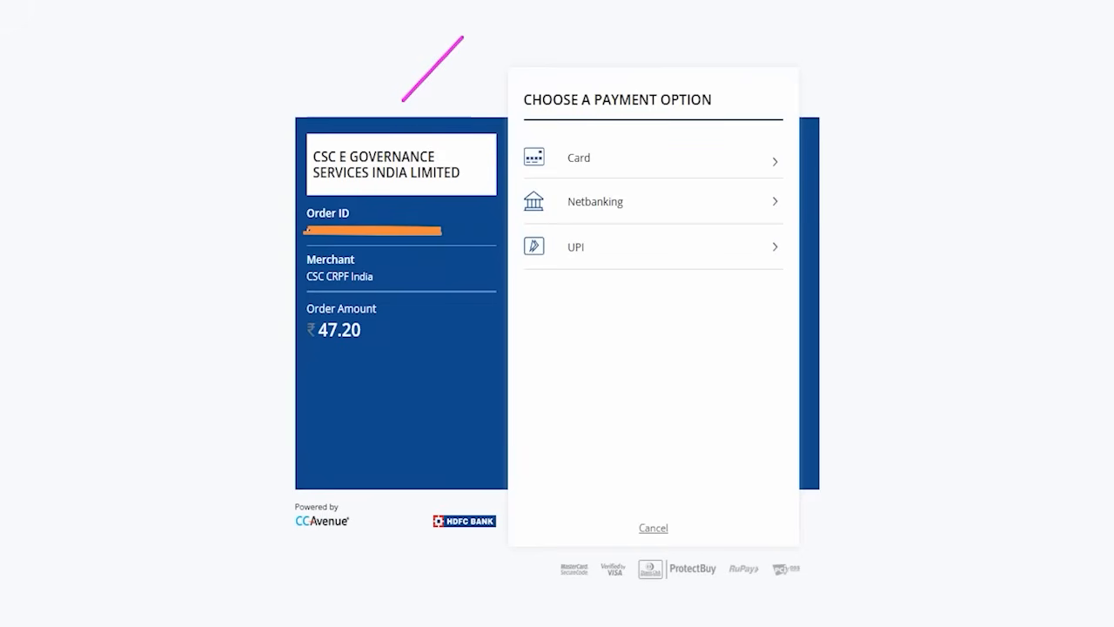
left_click_drag(617, 161, 663, 122)
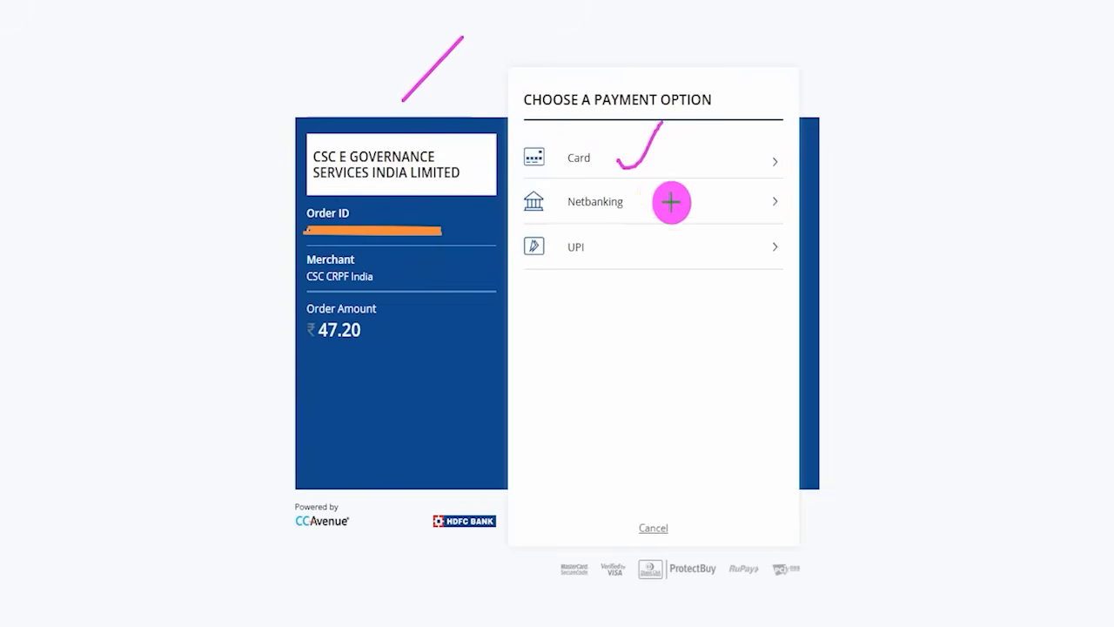
left_click_drag(648, 210, 692, 154)
left_click_drag(632, 247, 671, 210)
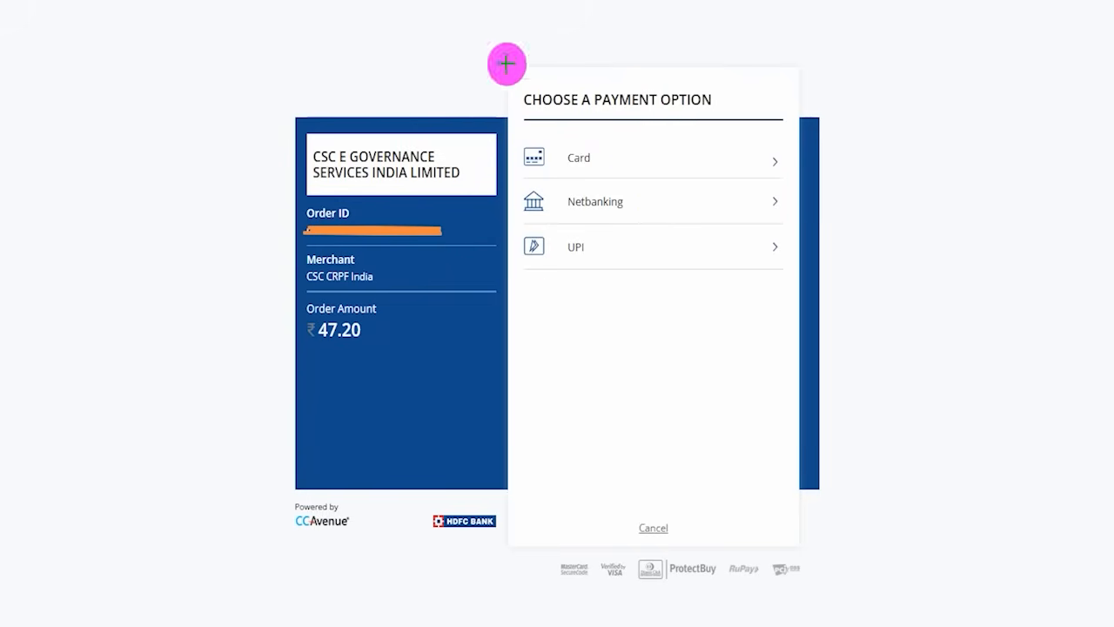
left_click_drag(512, 226, 792, 273)
left_click(694, 252)
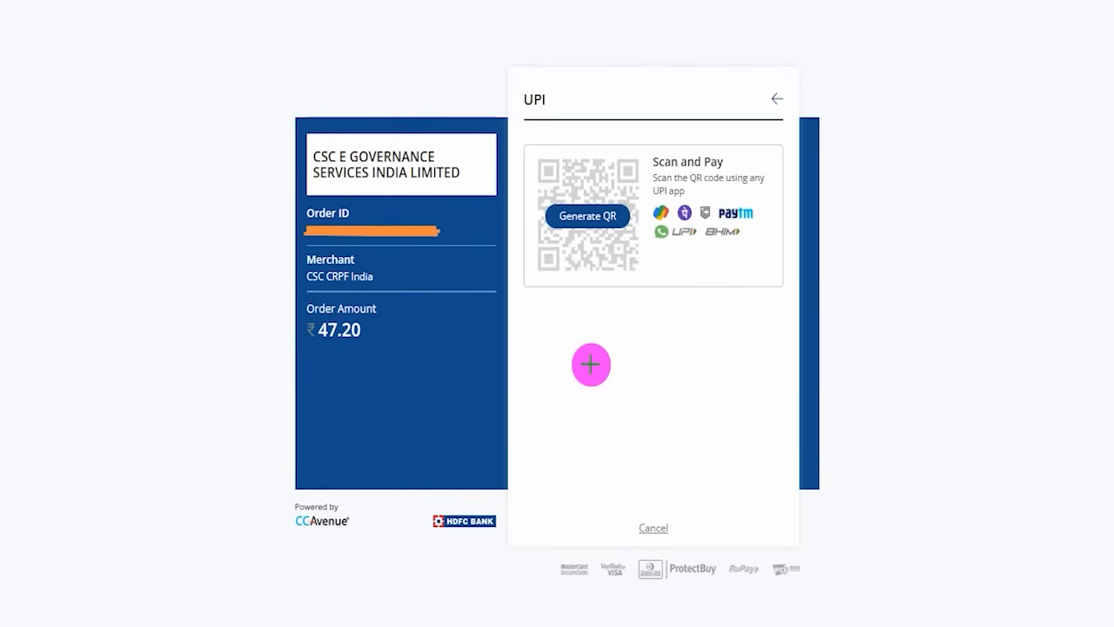
Step: Examine the UPI Scan and Pay option, including QR code generation and the supported payment apps
left_click_drag(638, 112, 689, 50)
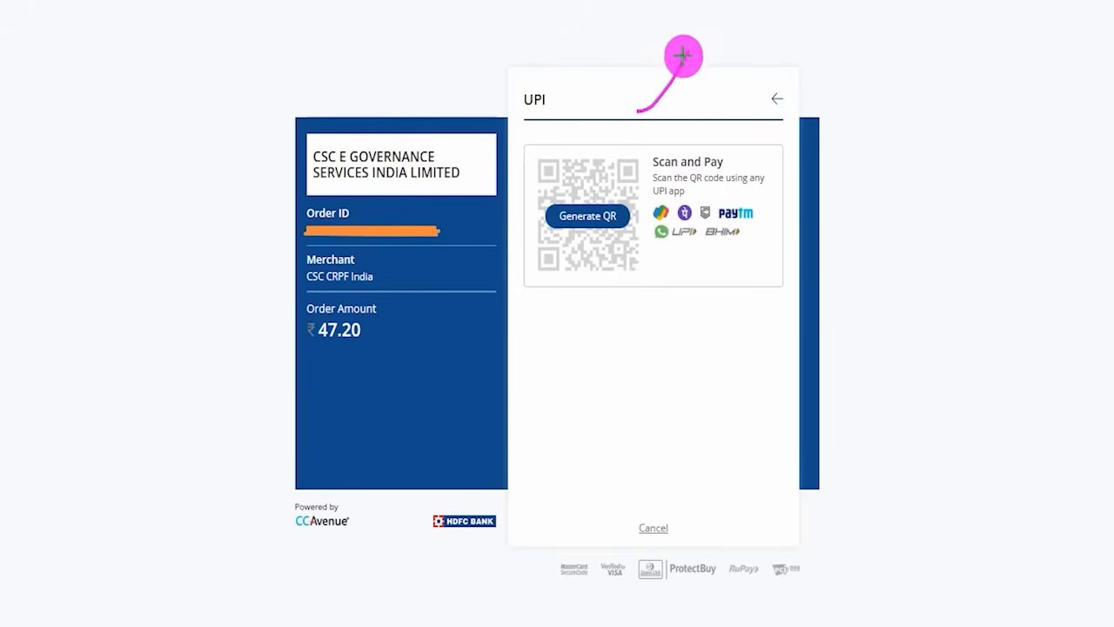
left_click_drag(634, 218, 674, 183)
left_click_drag(594, 178, 622, 121)
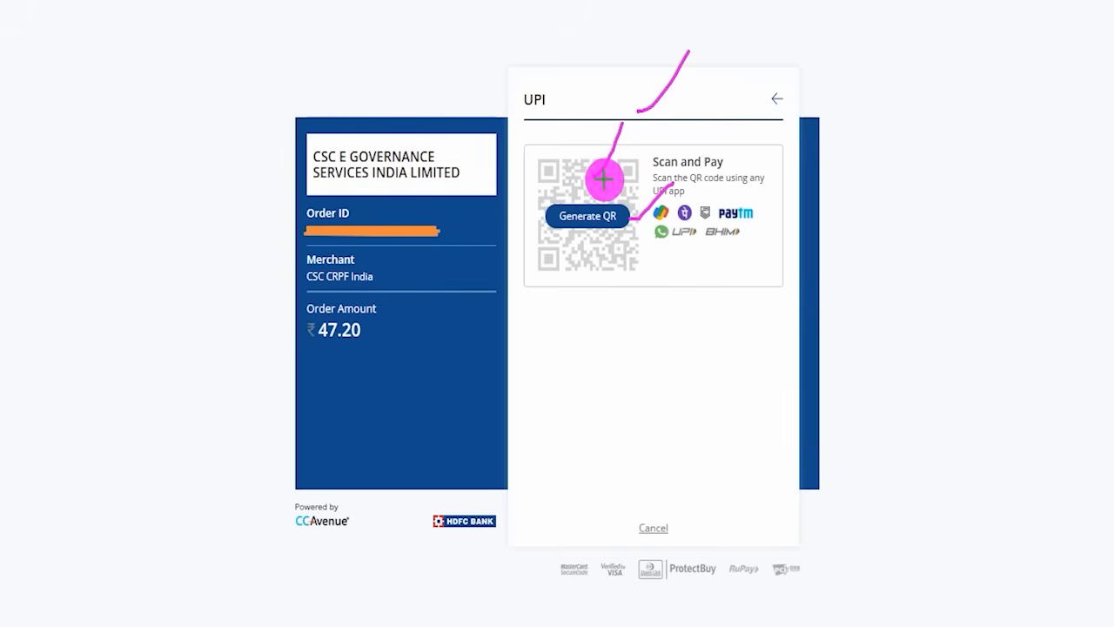
left_click_drag(628, 267, 676, 207)
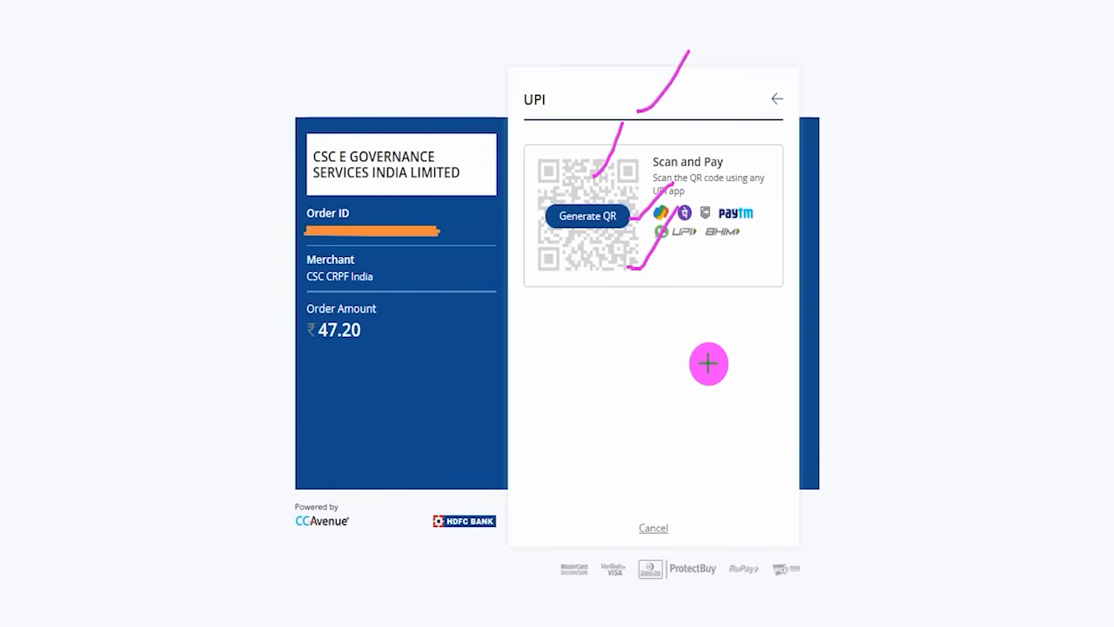
left_click_drag(630, 339, 697, 265)
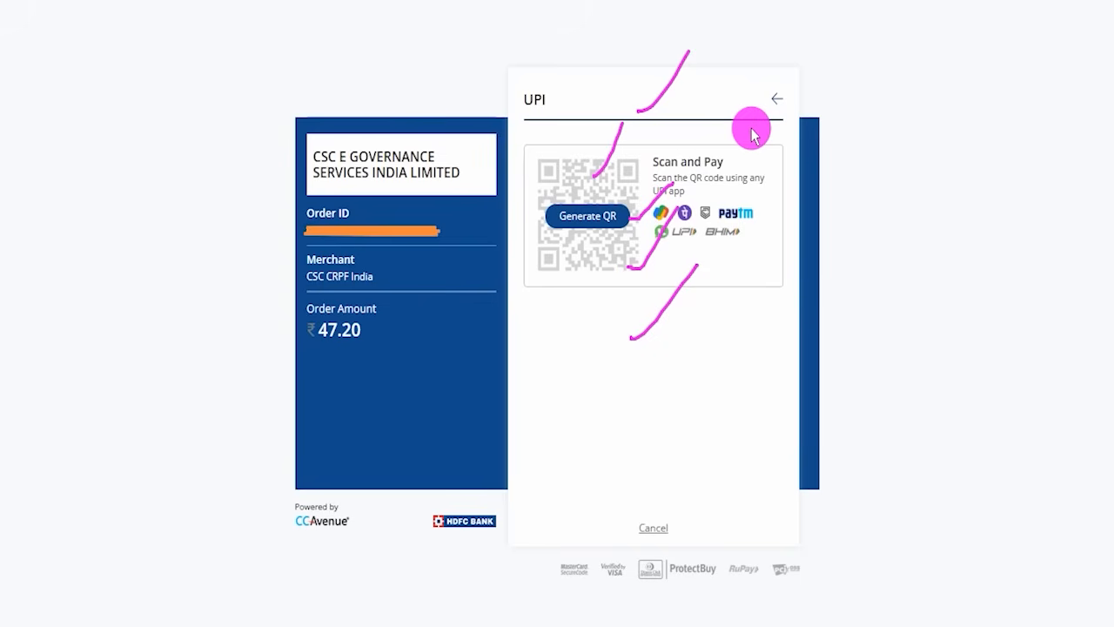
left_click_drag(717, 376, 777, 316)
left_click_drag(723, 411, 774, 349)
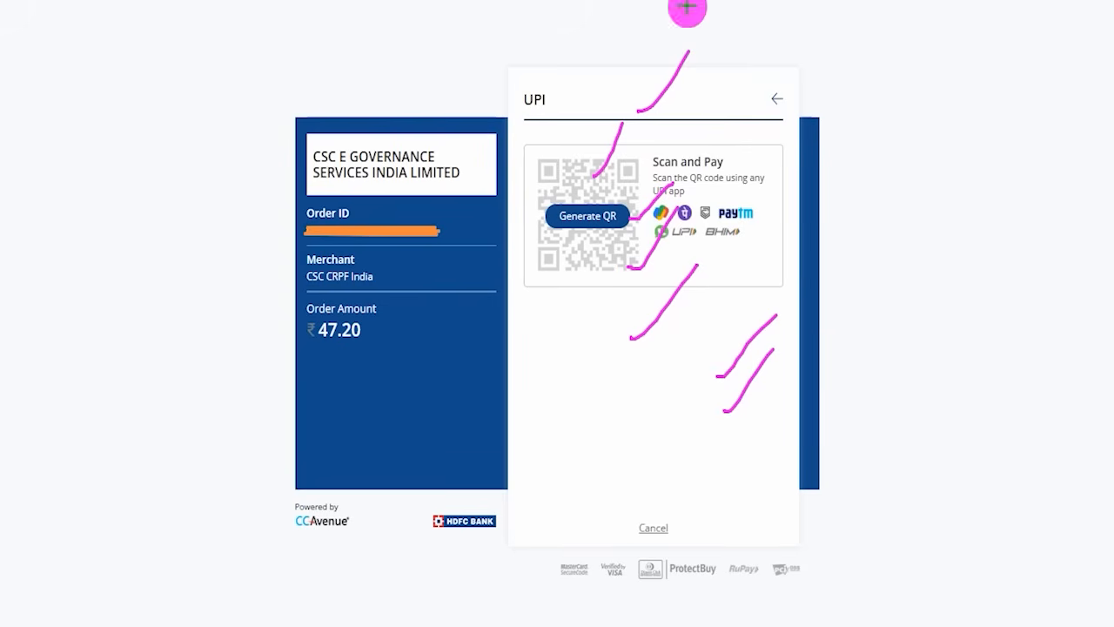